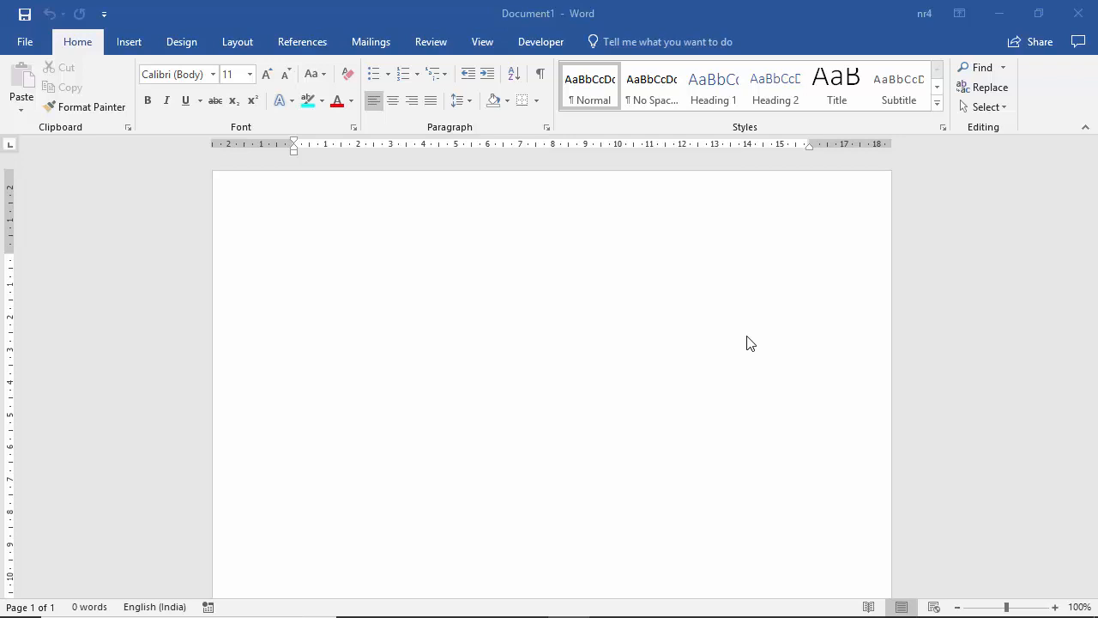
# Set up a new table with 10 columns and 20 rows in the Insert Table settings.
pyautogui.click(644, 452)
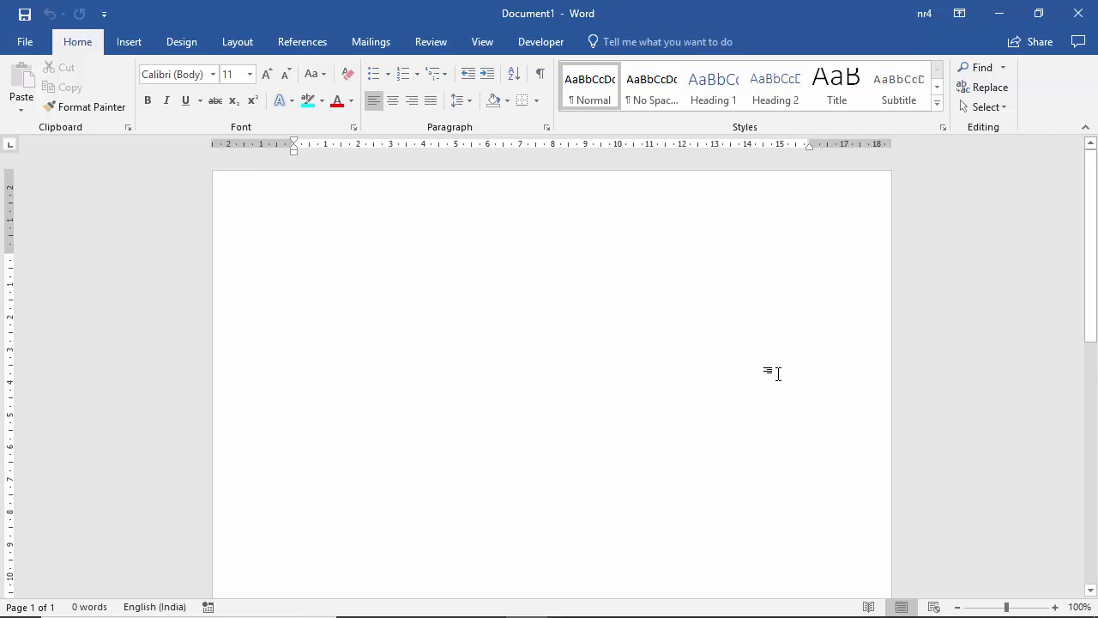
pyautogui.click(130, 43)
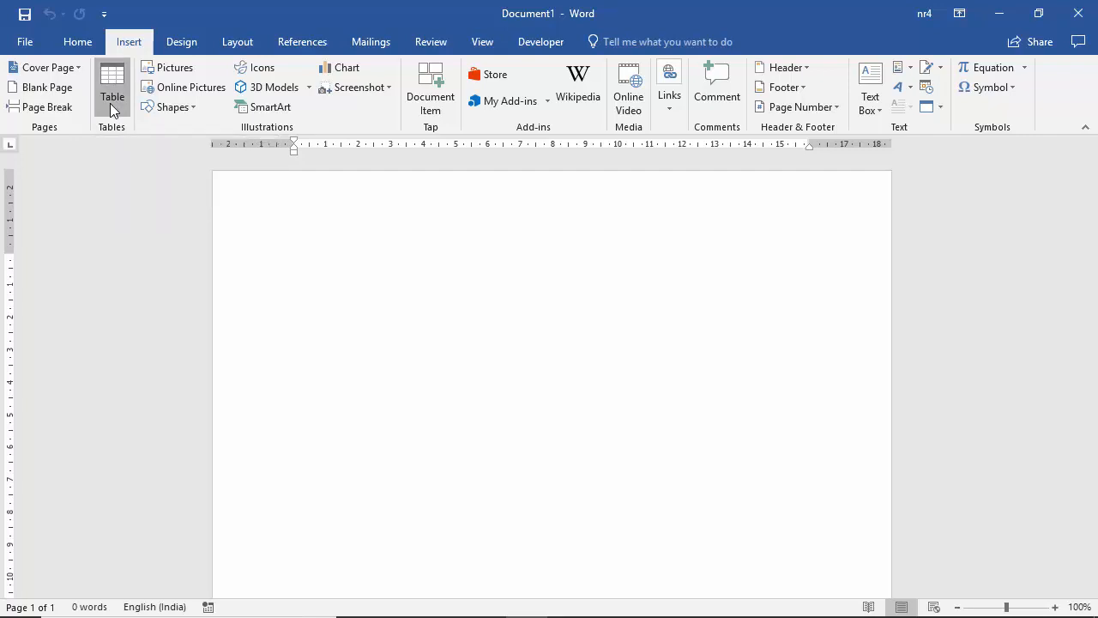
pyautogui.click(110, 103)
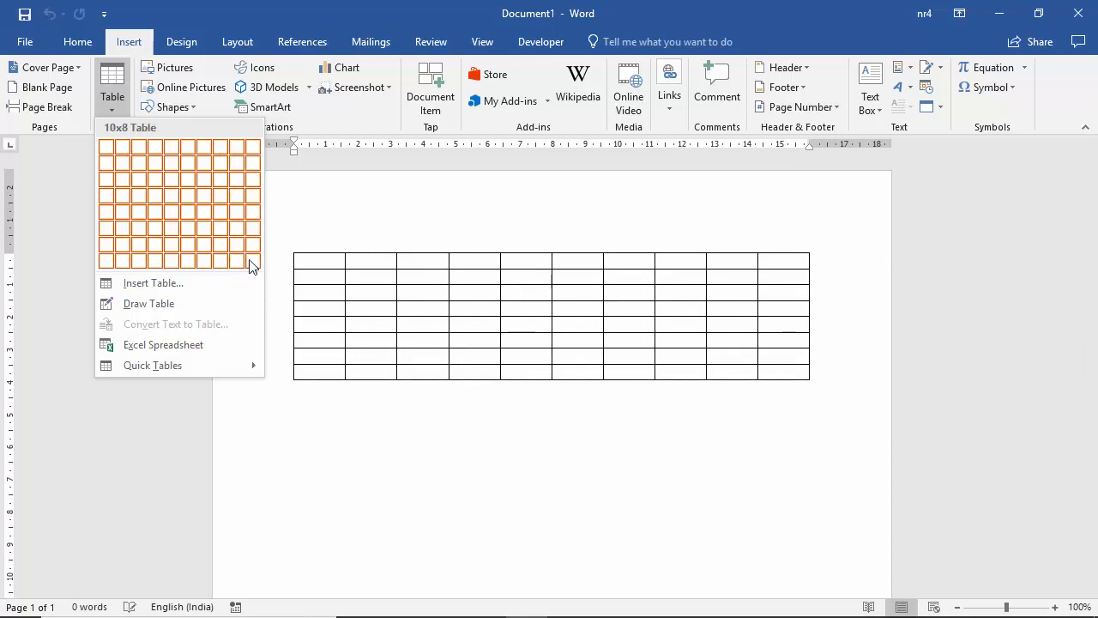
pyautogui.click(155, 284)
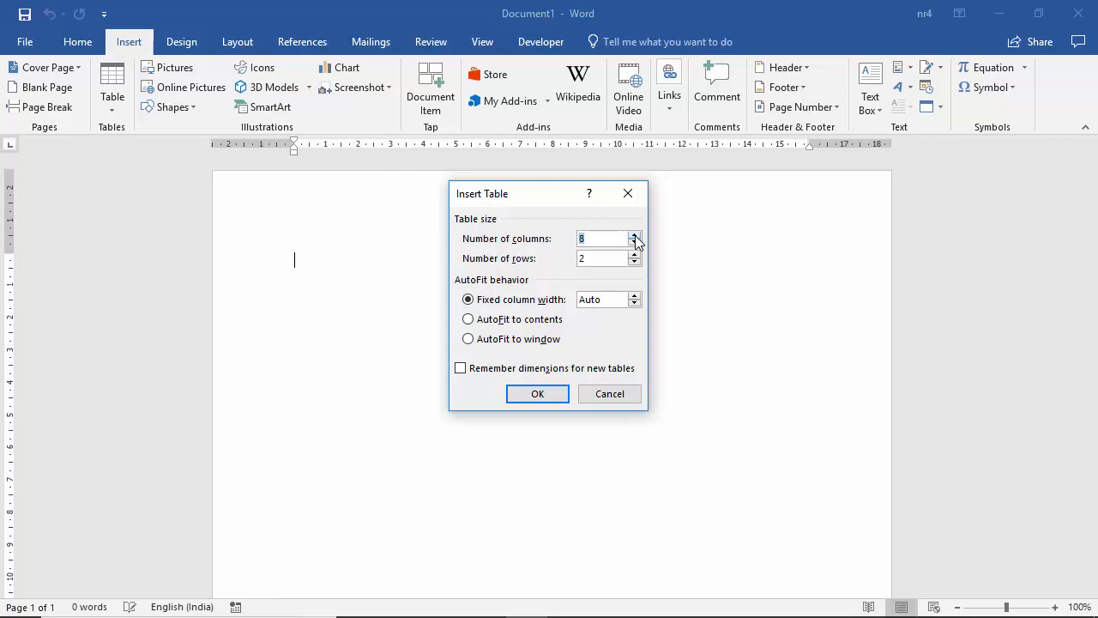
pyautogui.click(635, 235)
pyautogui.click(635, 235)
pyautogui.click(635, 235)
pyautogui.click(635, 235)
pyautogui.click(635, 255)
pyautogui.click(635, 255)
pyautogui.moveTo(601, 238); pyautogui.dragTo(564, 239)
pyautogui.write('10')
pyautogui.doubleClick(579, 258)
pyautogui.write('20')
# Set the fixed column width to Auto and create the 10-column, 20-row table.
pyautogui.click(635, 295)
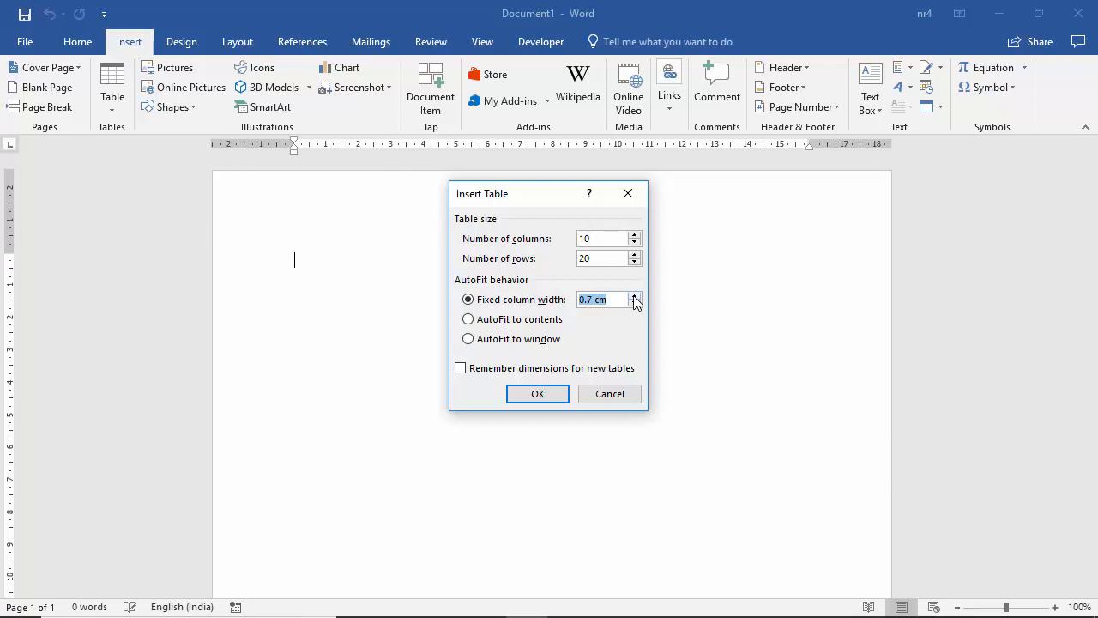
pyautogui.click(635, 295)
pyautogui.click(635, 295)
pyautogui.click(635, 296)
pyautogui.click(635, 306)
pyautogui.click(635, 304)
pyautogui.click(635, 304)
pyautogui.click(635, 305)
pyautogui.click(635, 305)
pyautogui.click(537, 394)
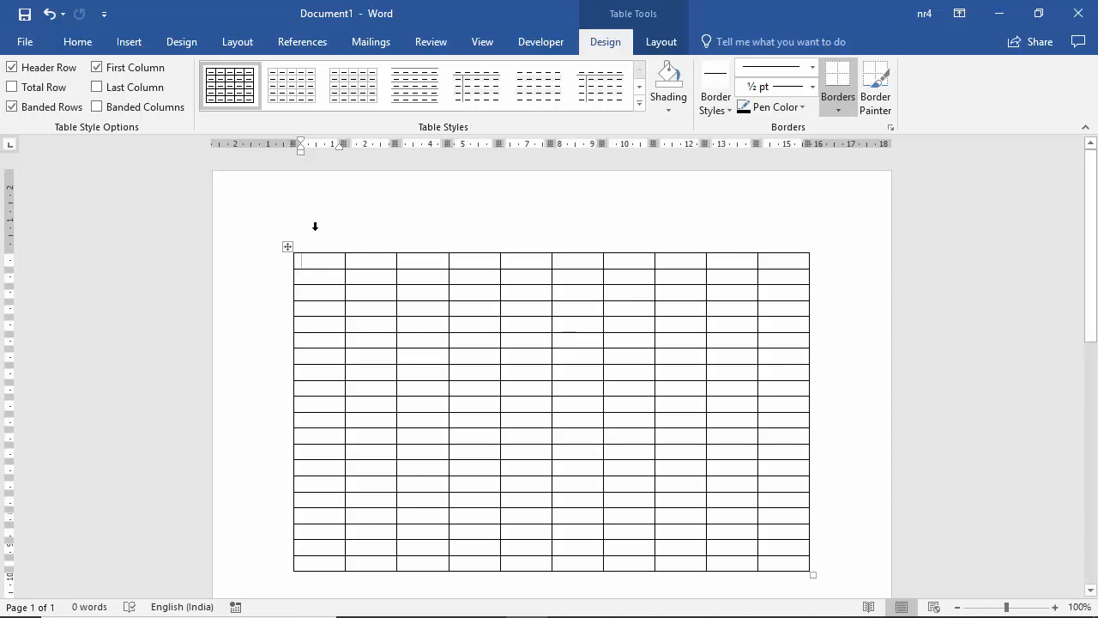
# Delete the entire 10-column, 20-row table from the page.
pyautogui.click(135, 40)
pyautogui.click(117, 108)
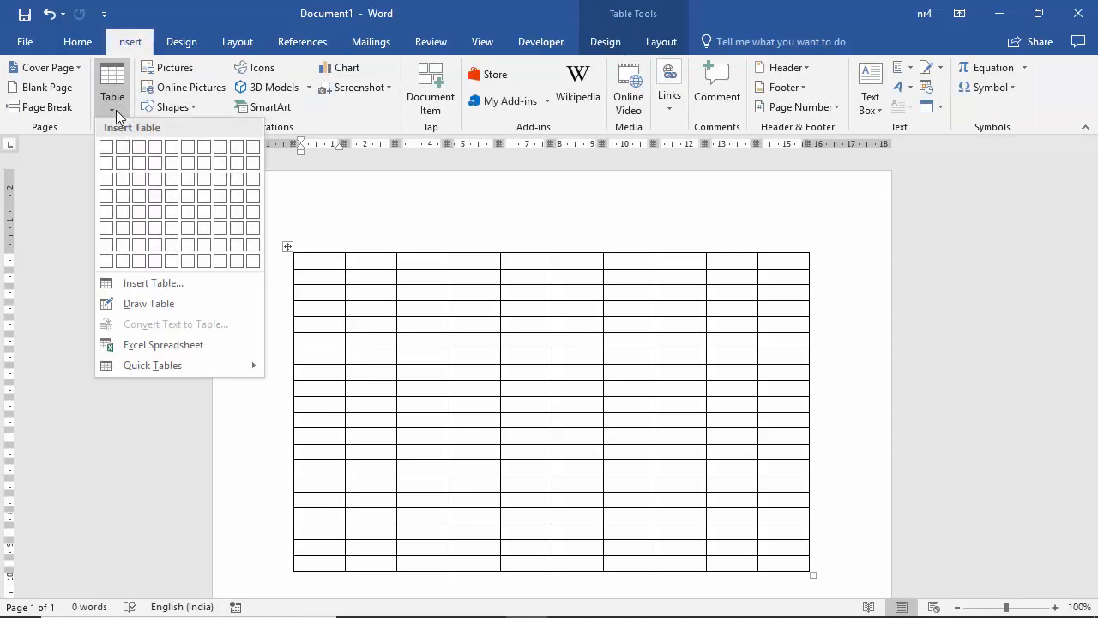
pyautogui.click(168, 211)
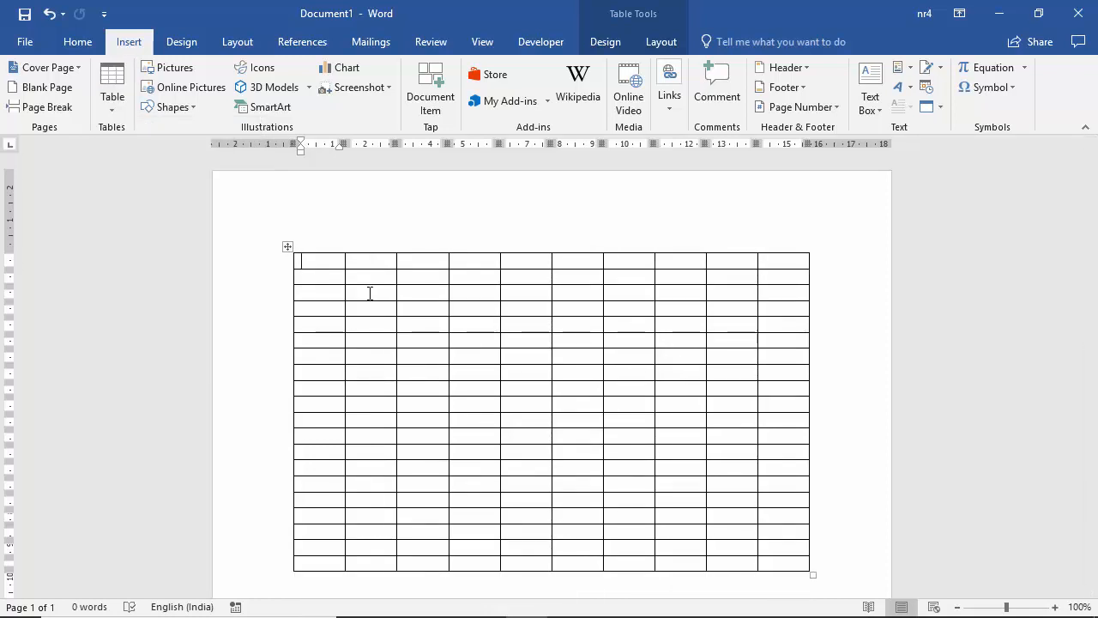
pyautogui.hotkey('ctrl', 'a')
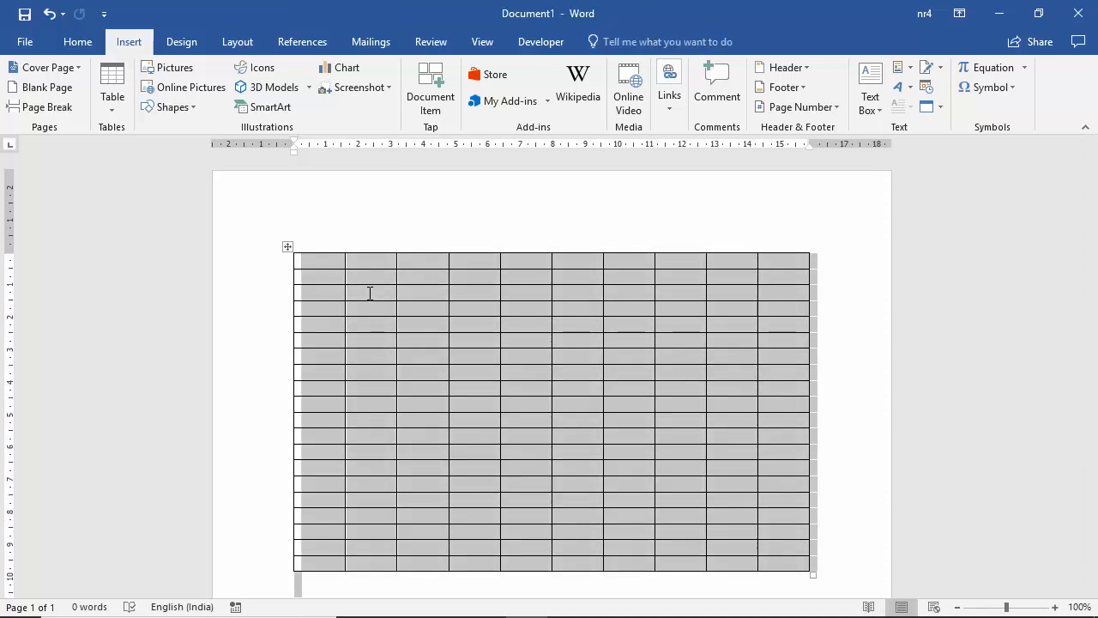
pyautogui.press('Delete')
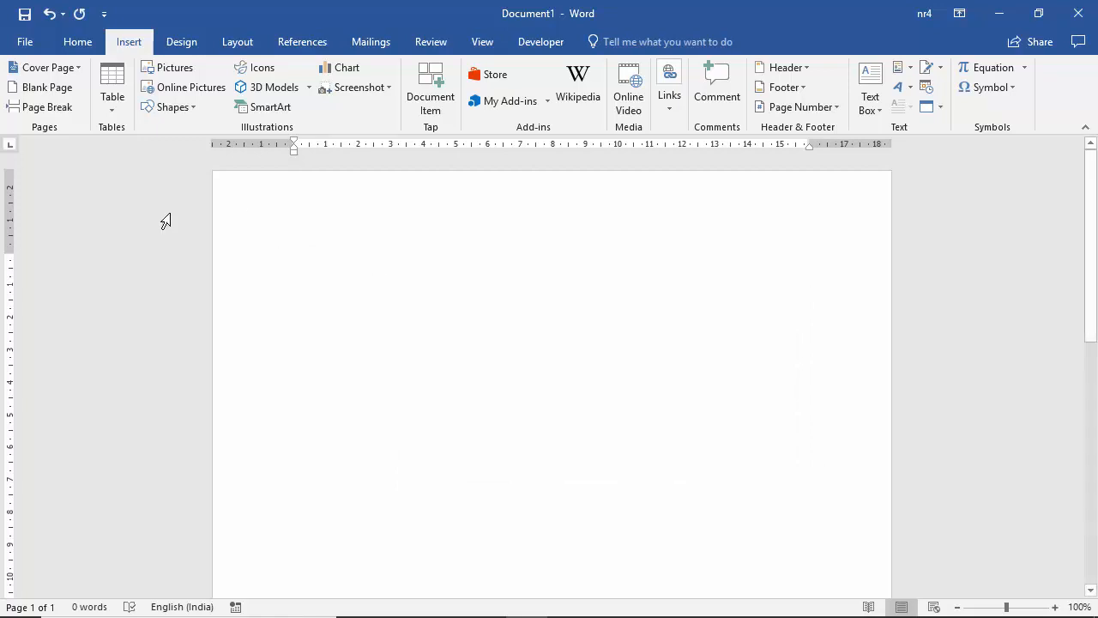
# Insert a table with six columns and eight rows at the start of the page.
pyautogui.click(124, 109)
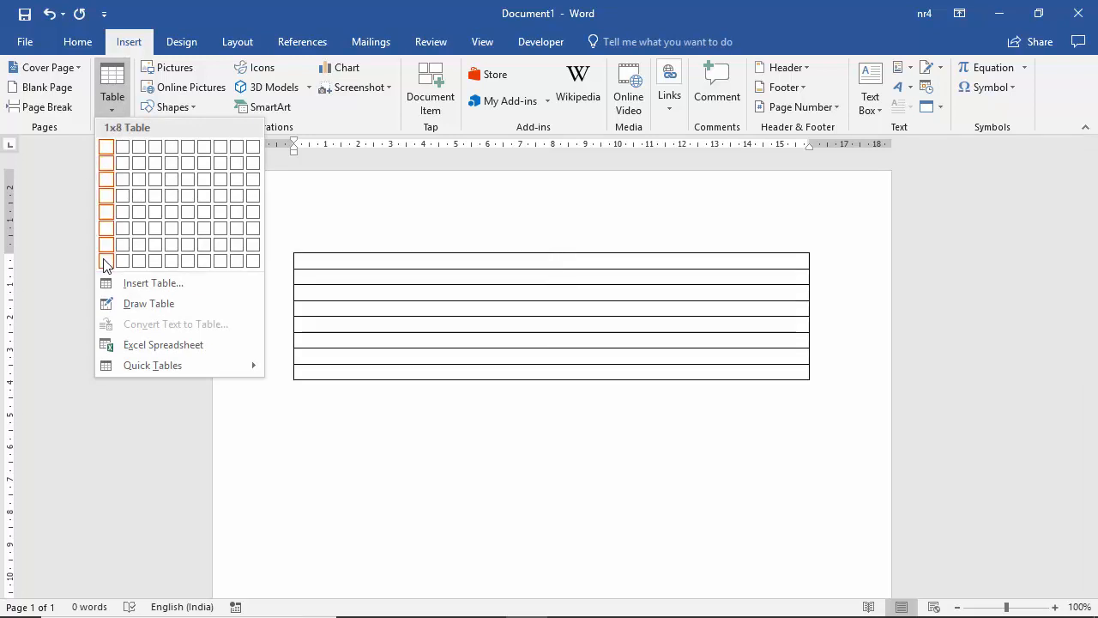
pyautogui.click(188, 259)
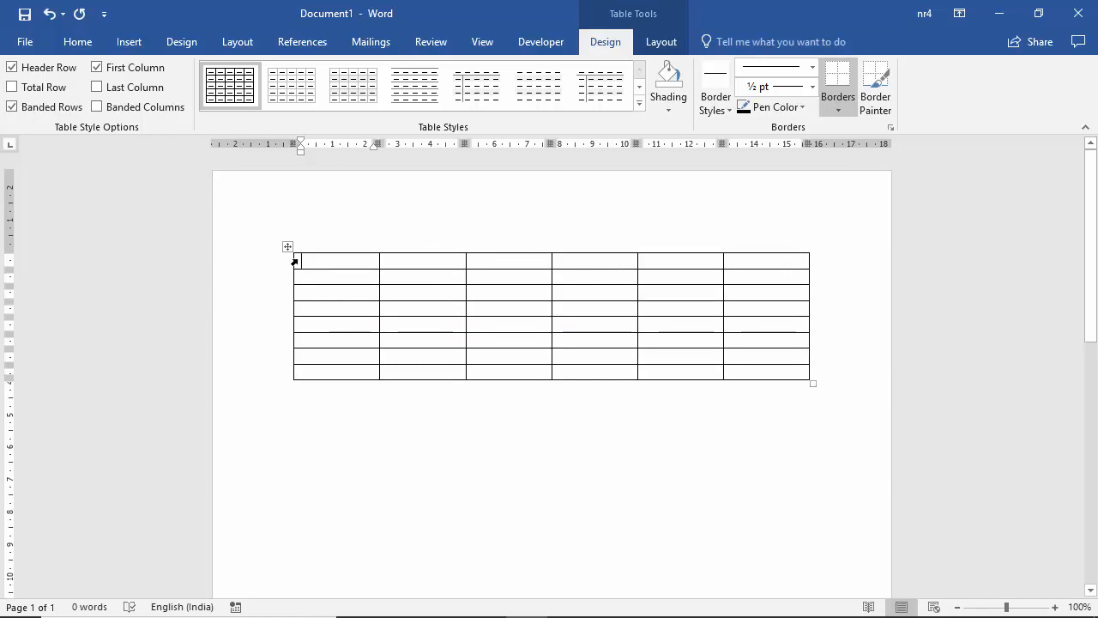
pyautogui.hotkey('ctrl', 'End')
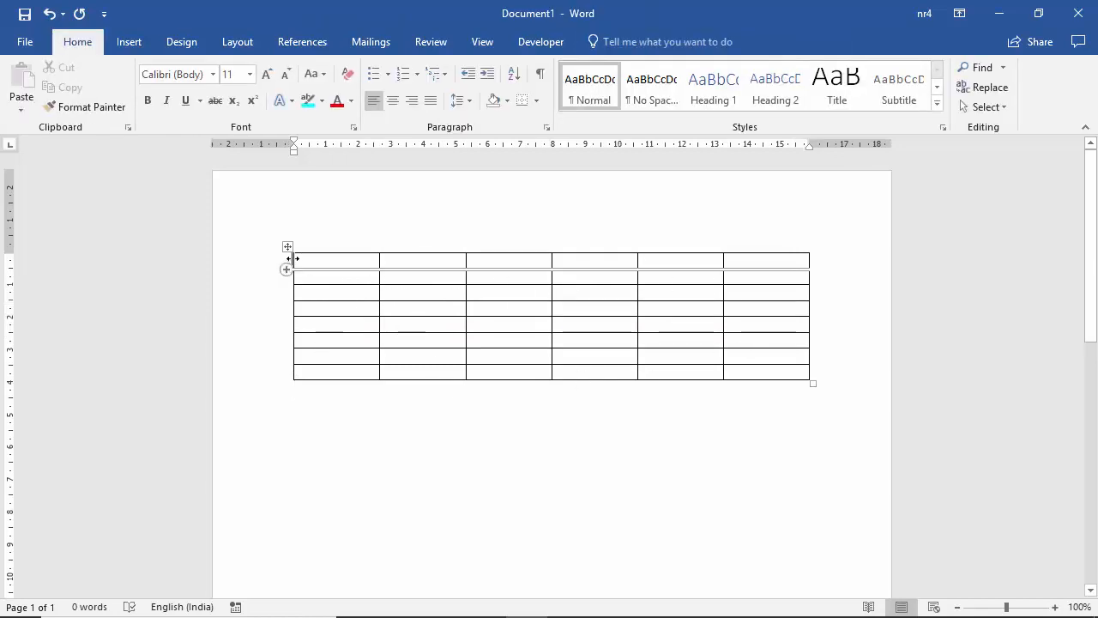
# Select the third row, the entire table, and the second row, one after another.
pyautogui.click(286, 268)
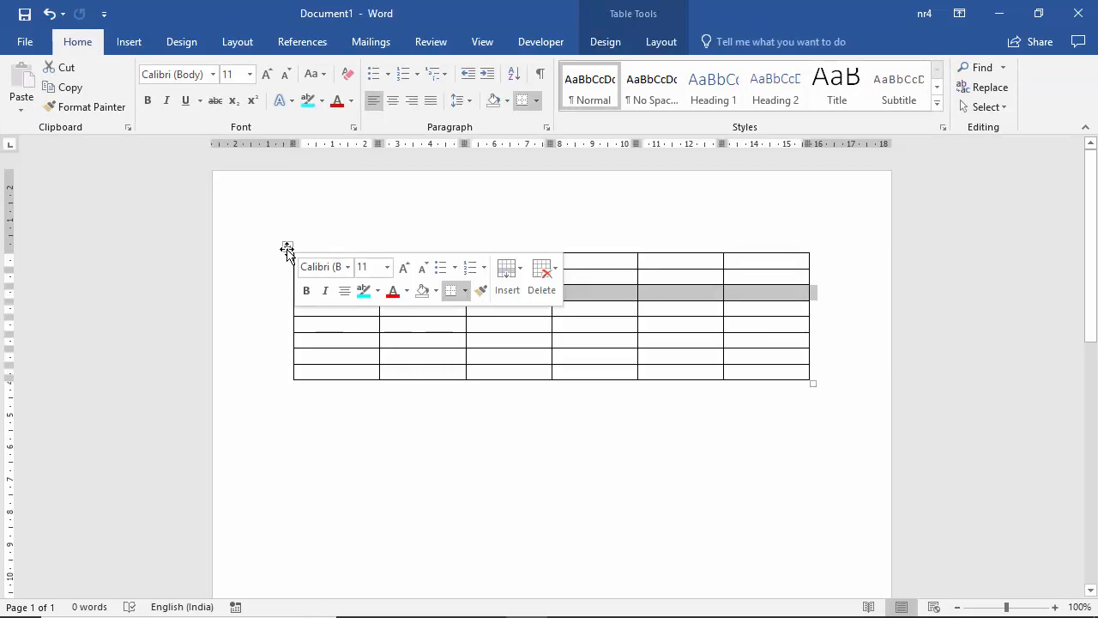
pyautogui.click(287, 249)
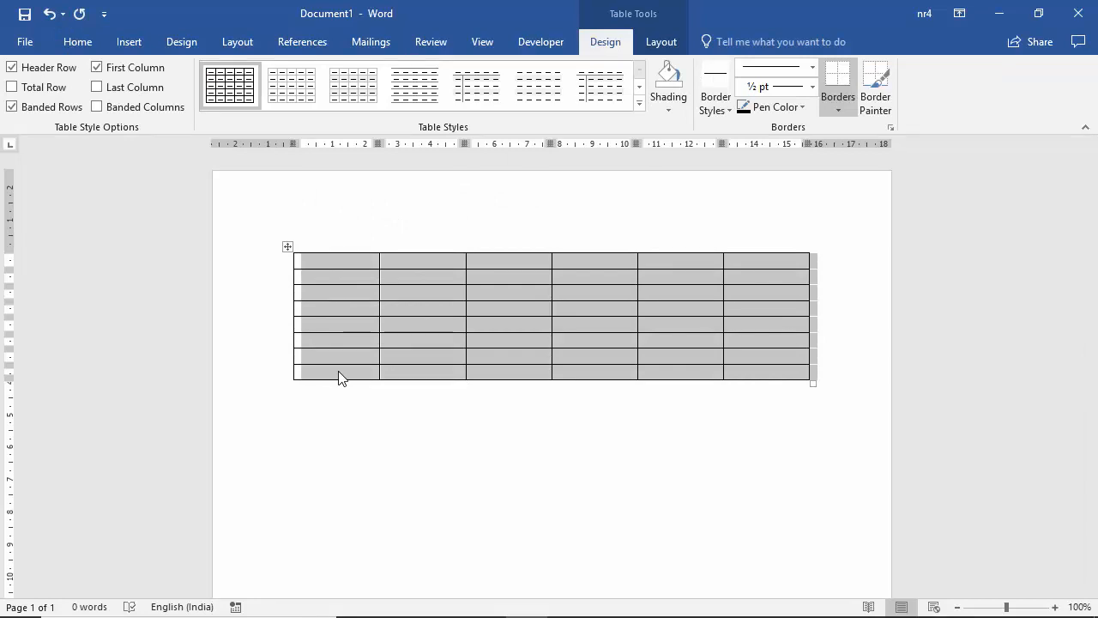
pyautogui.click(276, 277)
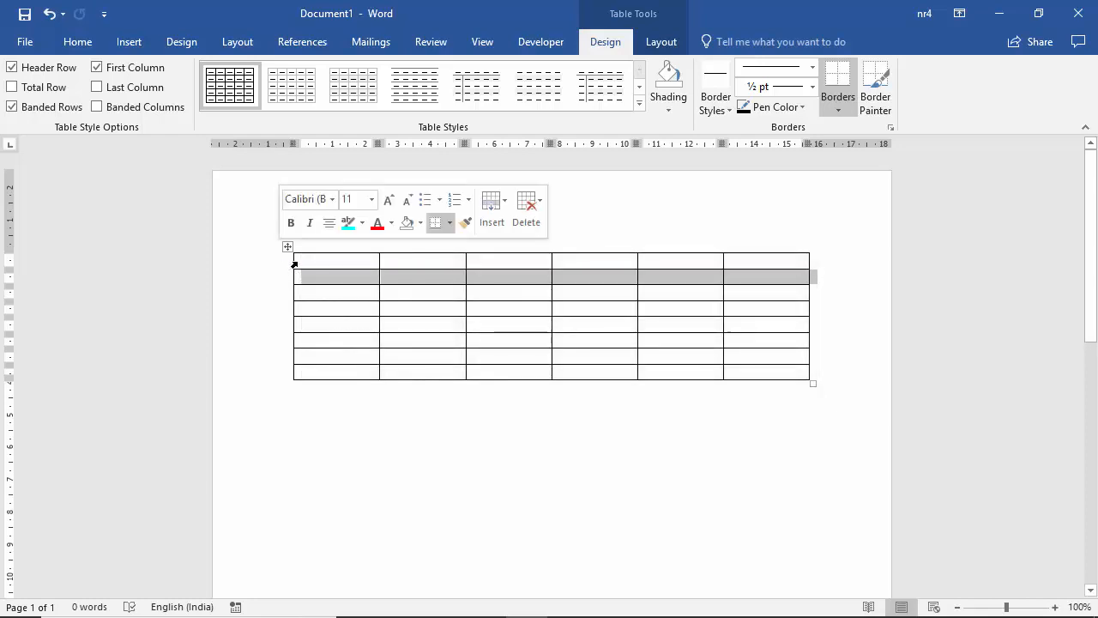
# Select the table's first cell, extend the selection to the full first row, and clear it.
pyautogui.click(295, 265)
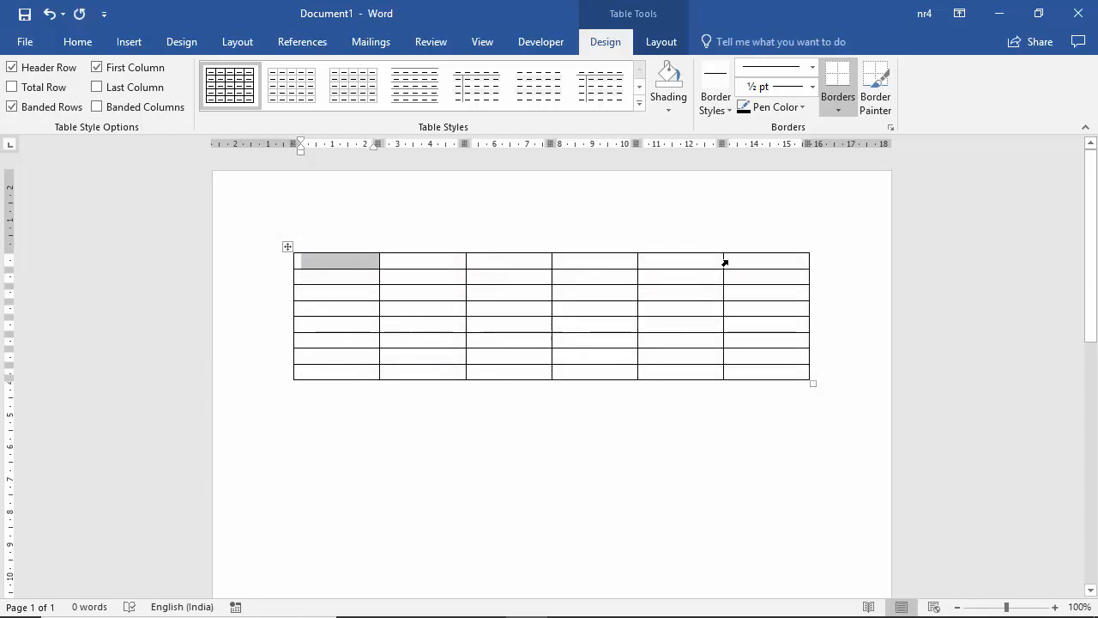
pyautogui.doubleClick(293, 265)
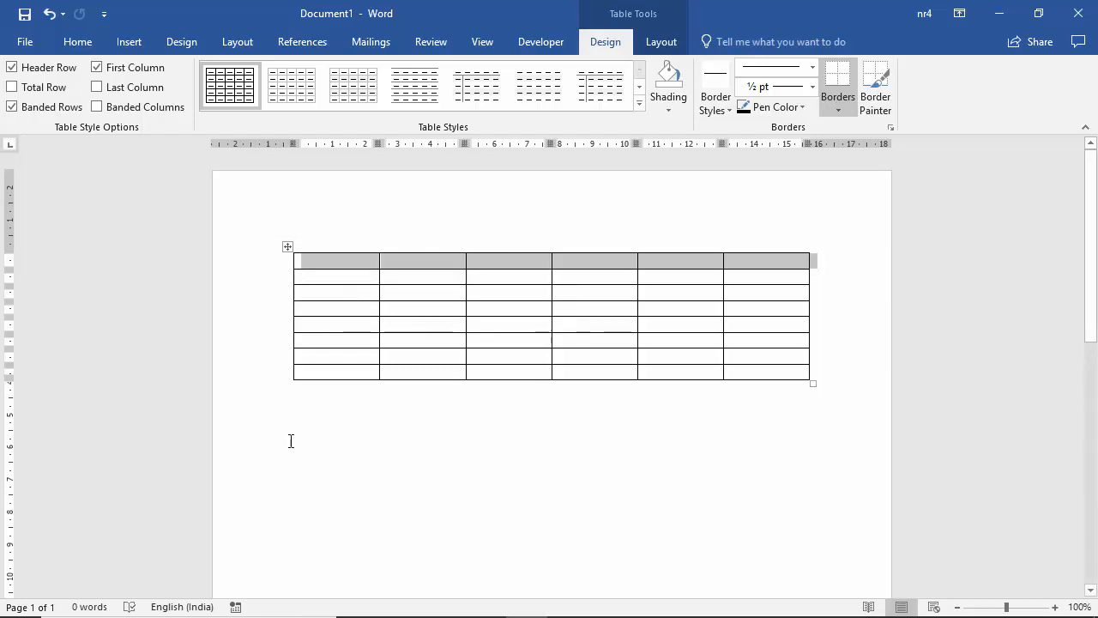
pyautogui.click(338, 474)
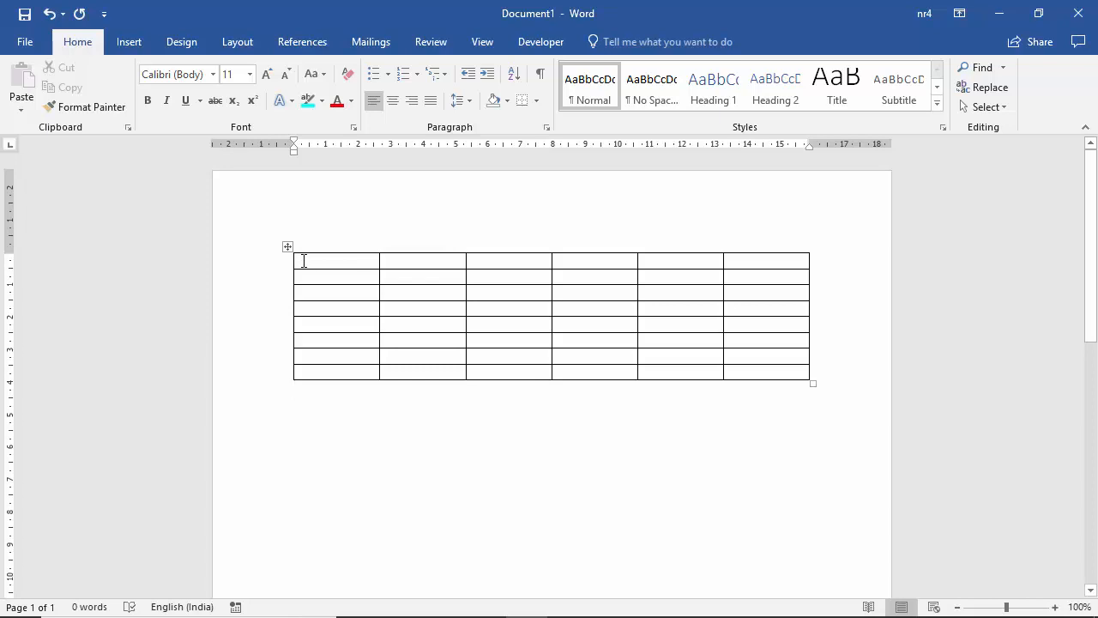
# Select only the first cell and the third row in turn, clearing each selection below the table.
pyautogui.click(304, 261)
pyautogui.doubleClick(296, 262)
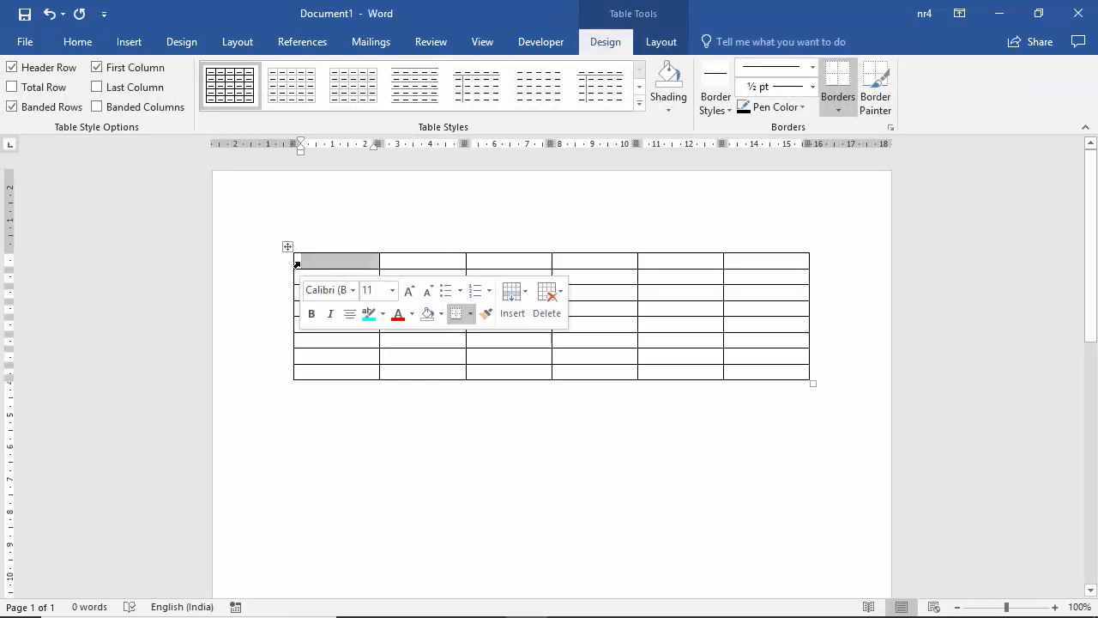
pyautogui.click(298, 422)
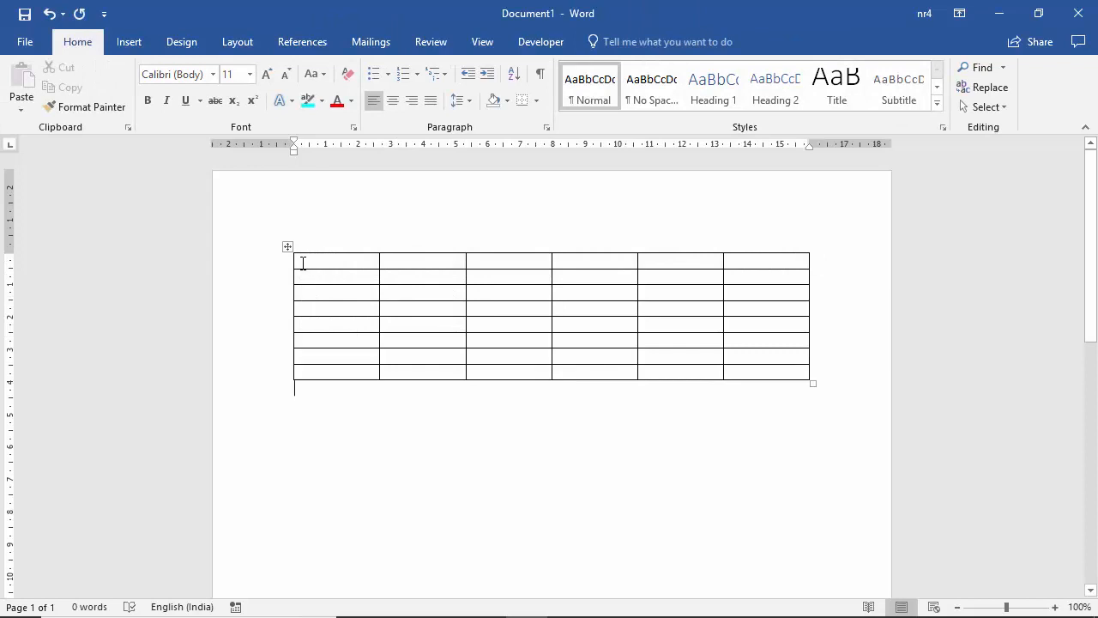
pyautogui.click(296, 265)
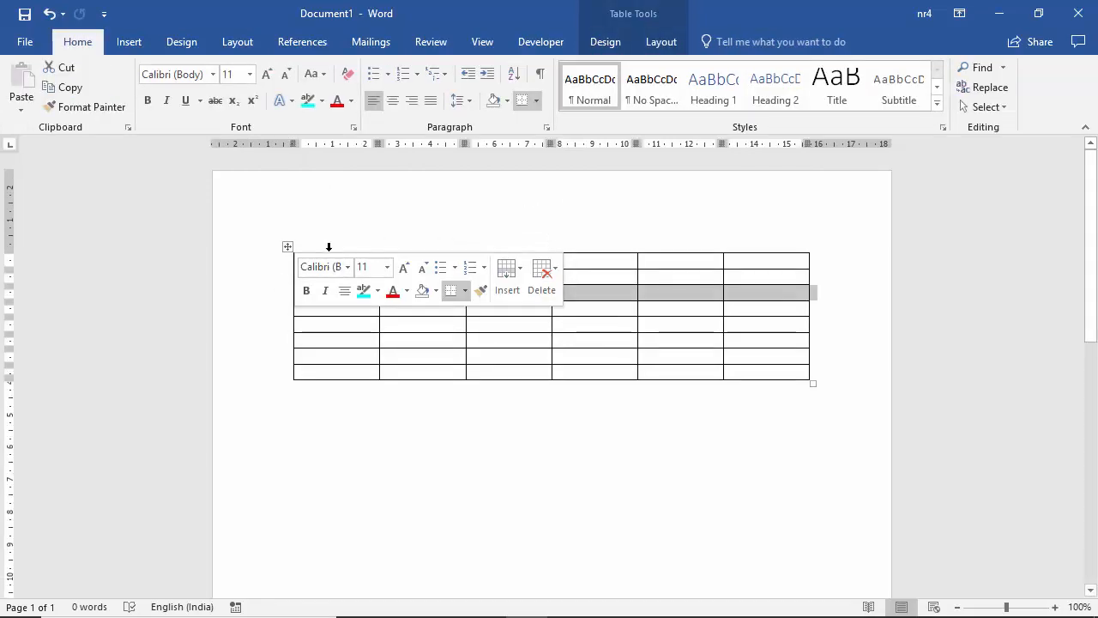
pyautogui.click(403, 384)
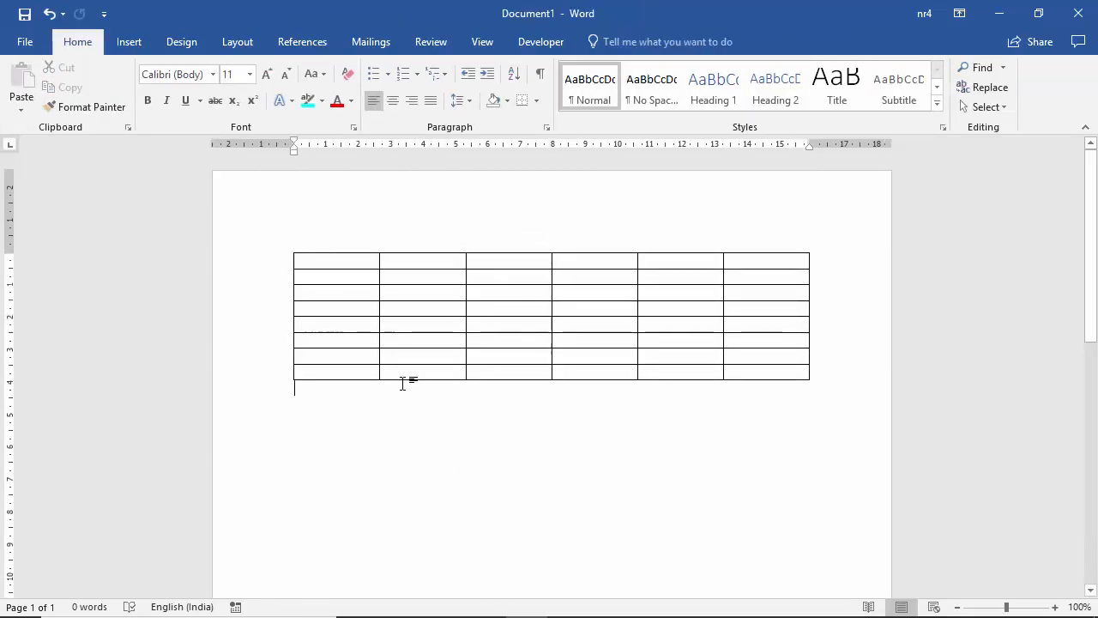
# Select the table's first, second, third and fourth columns one after another.
pyautogui.click(334, 242)
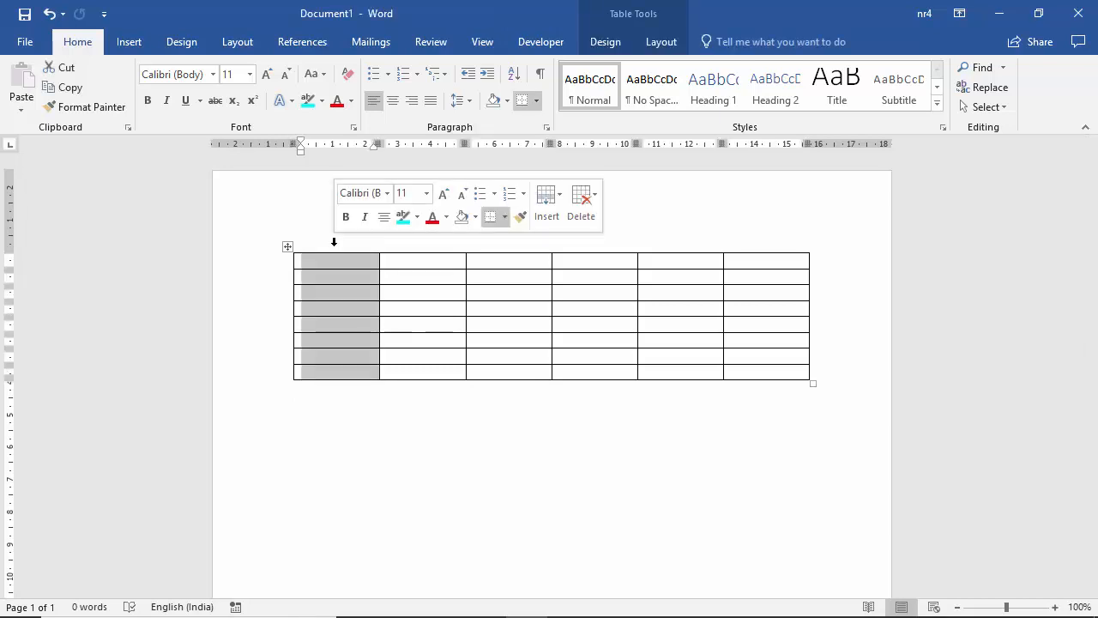
pyautogui.click(417, 241)
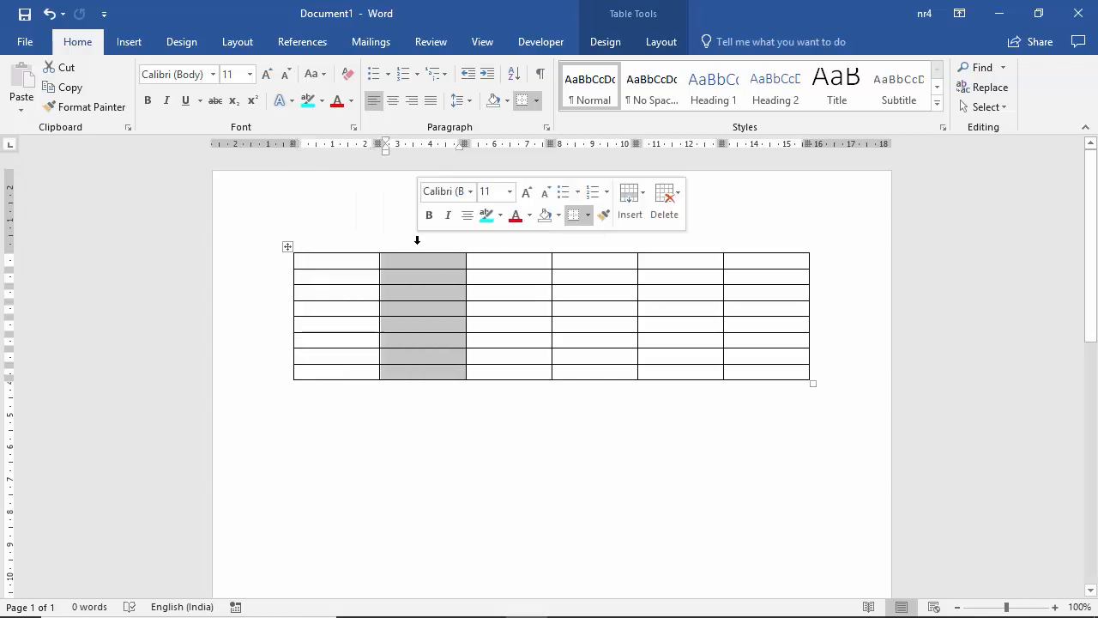
pyautogui.click(520, 235)
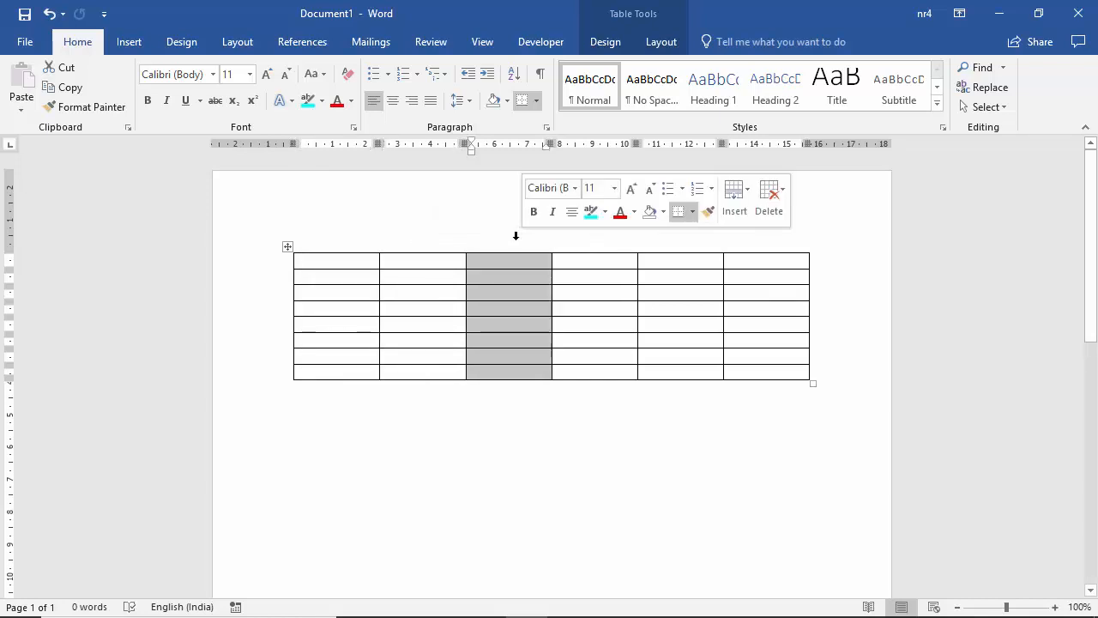
pyautogui.click(588, 245)
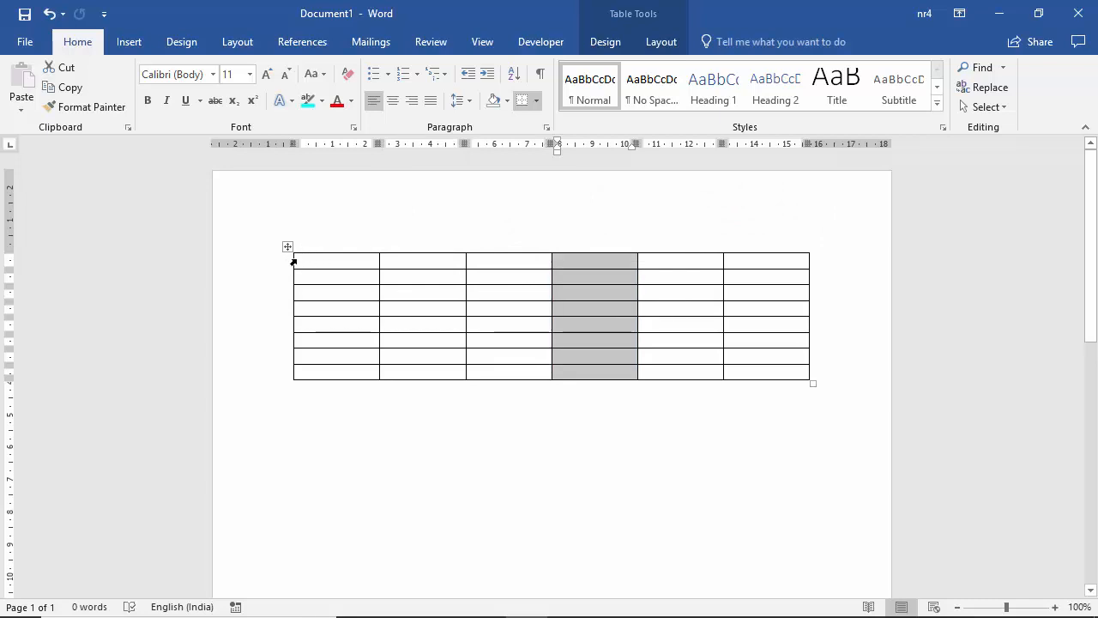
# Select the second row, the first cell, and the first column of the table in turn.
pyautogui.click(294, 262)
pyautogui.click(292, 272)
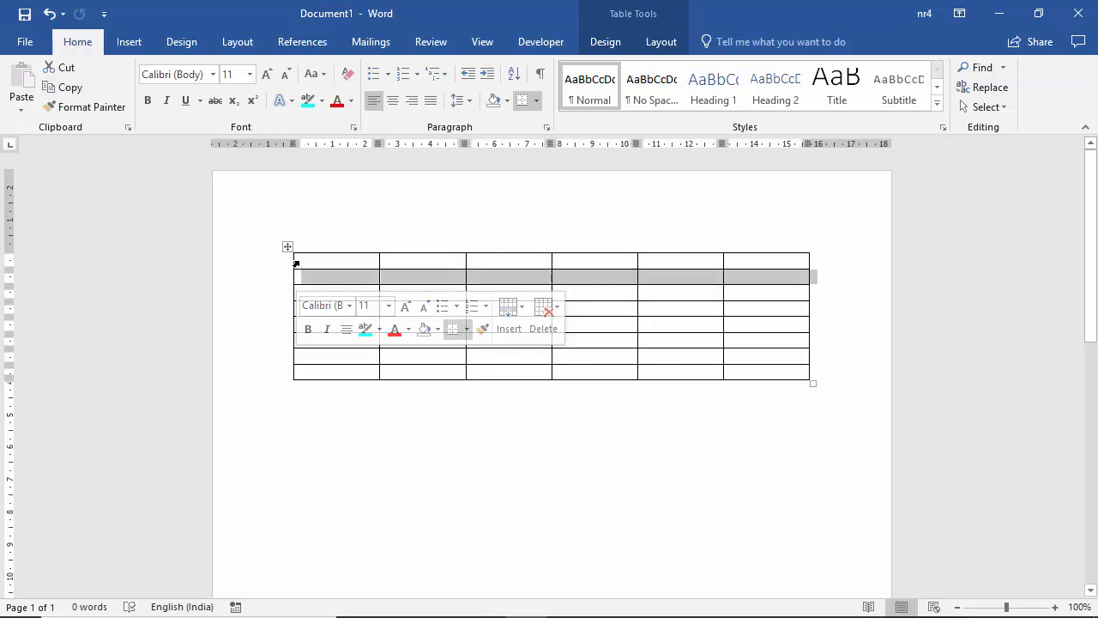
pyautogui.click(295, 263)
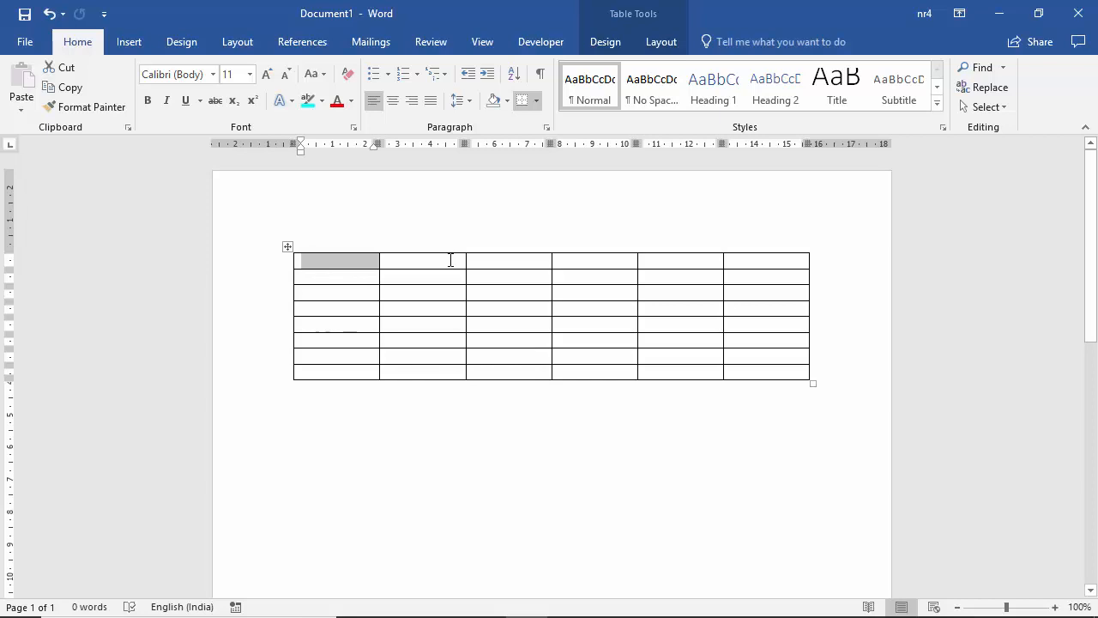
pyautogui.doubleClick(297, 265)
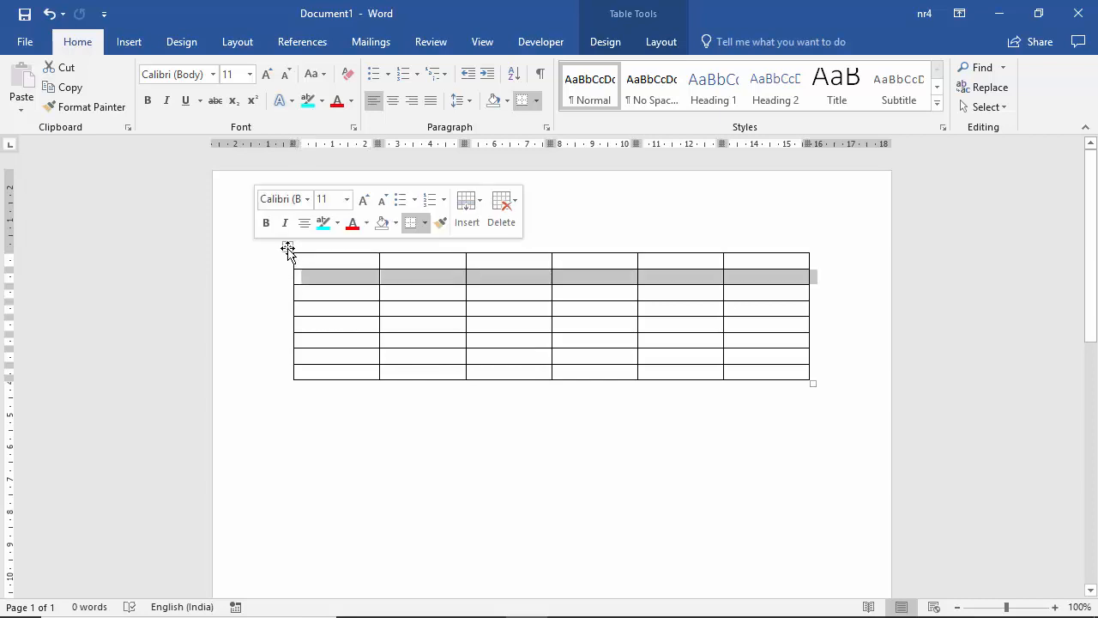
pyautogui.click(314, 248)
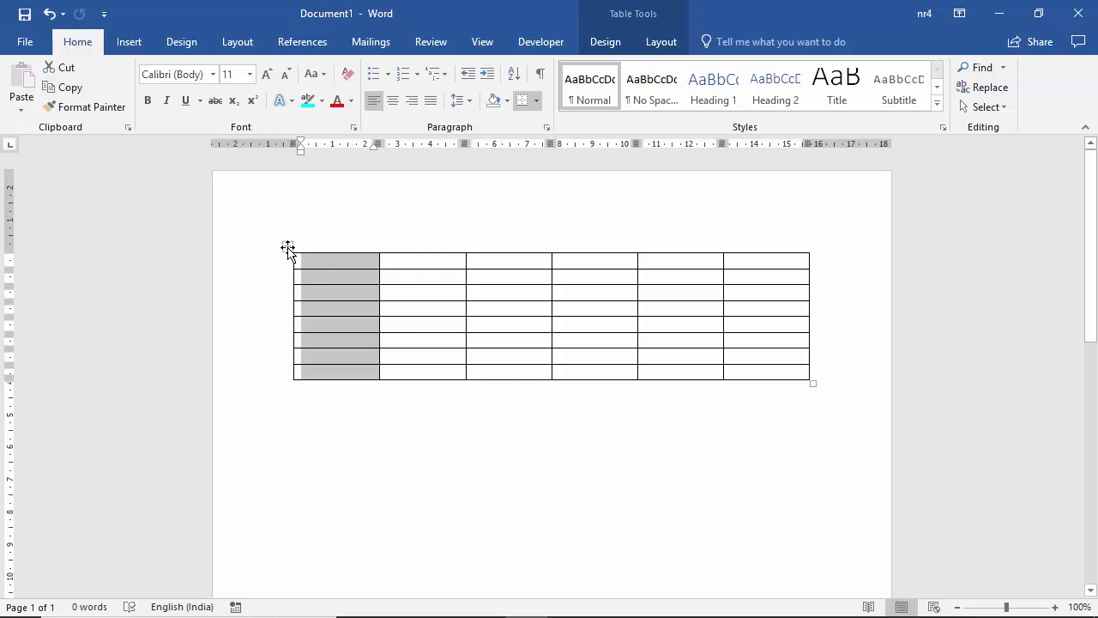
# Set the font of the entire table to Arial Rounded MT Bold and keep the whole table selected.
pyautogui.click(288, 248)
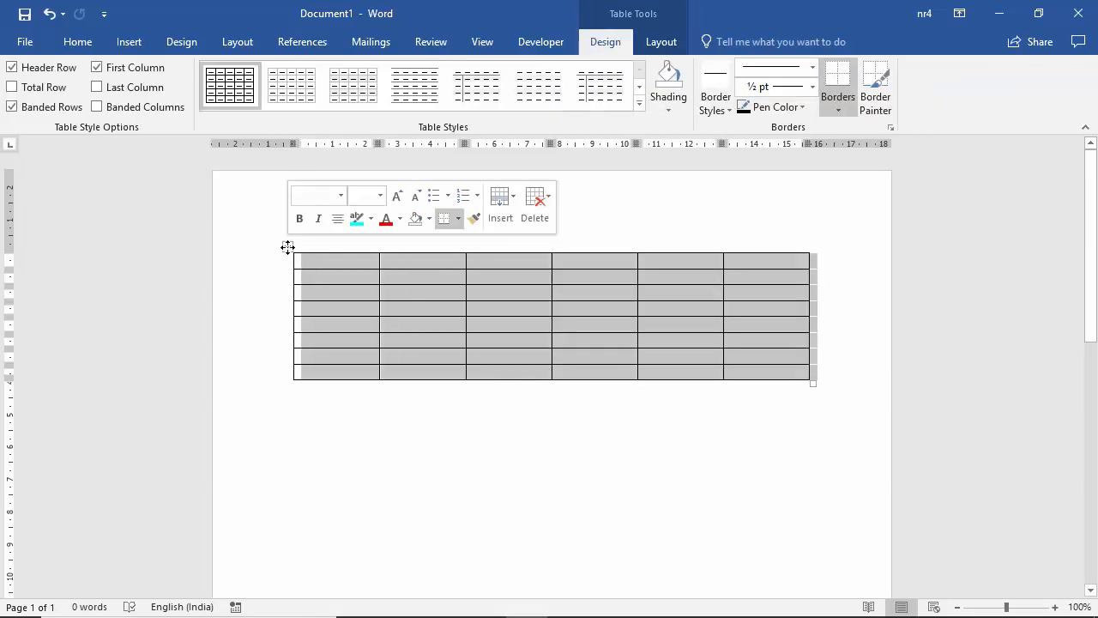
pyautogui.click(78, 43)
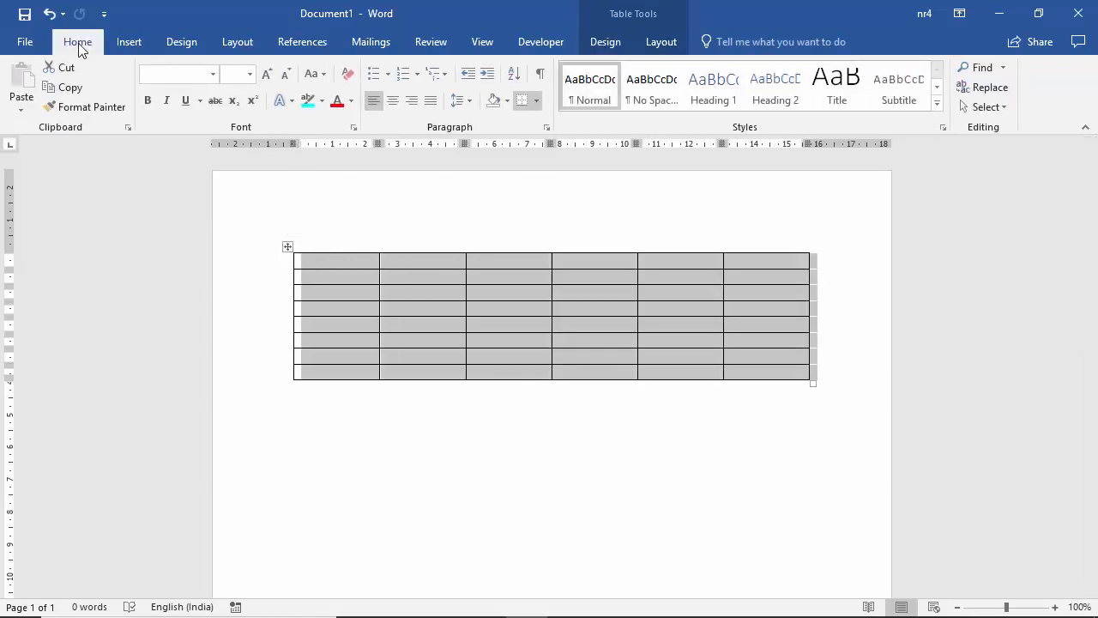
pyautogui.click(214, 75)
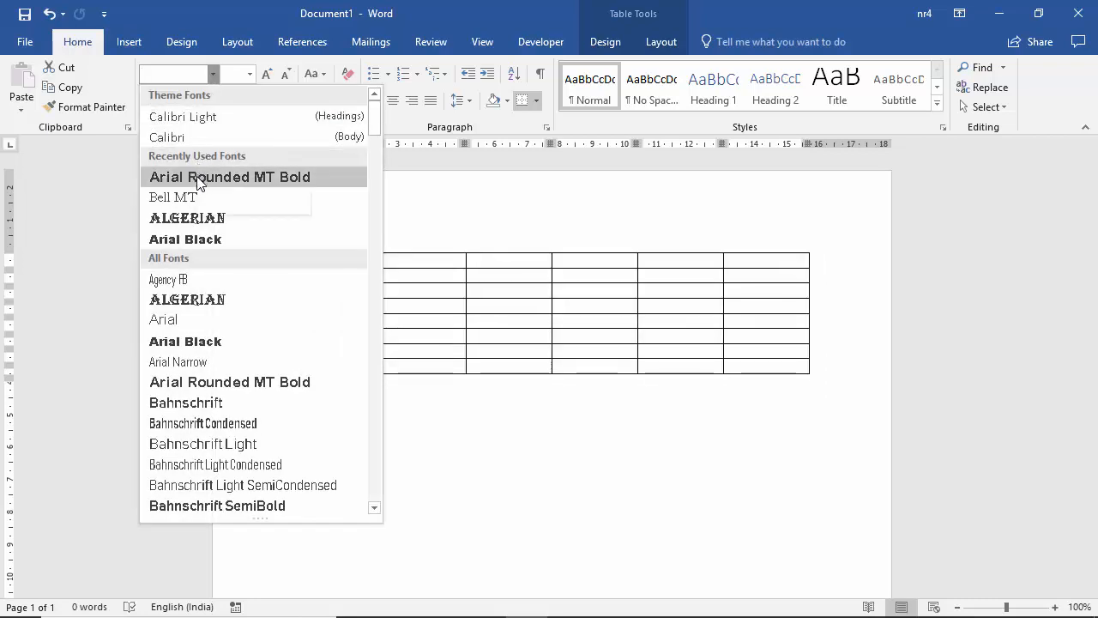
pyautogui.click(254, 177)
pyautogui.hotkey('ctrl', 'a')
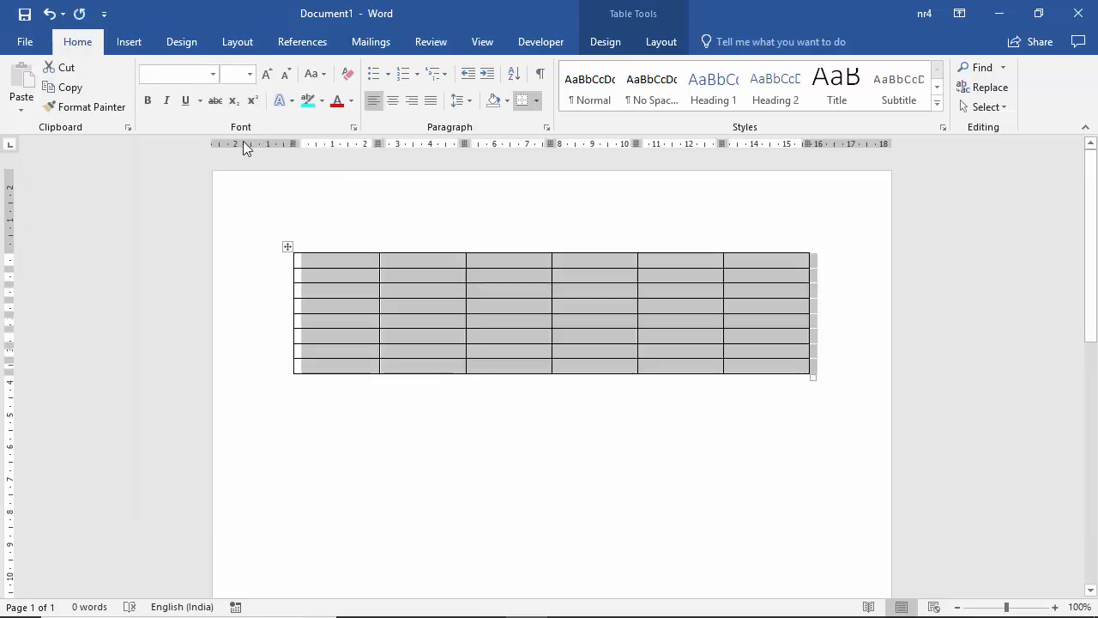
# Set the whole table's font size to 20 and enter "India" followed by an empty line in the first cell.
pyautogui.click(250, 75)
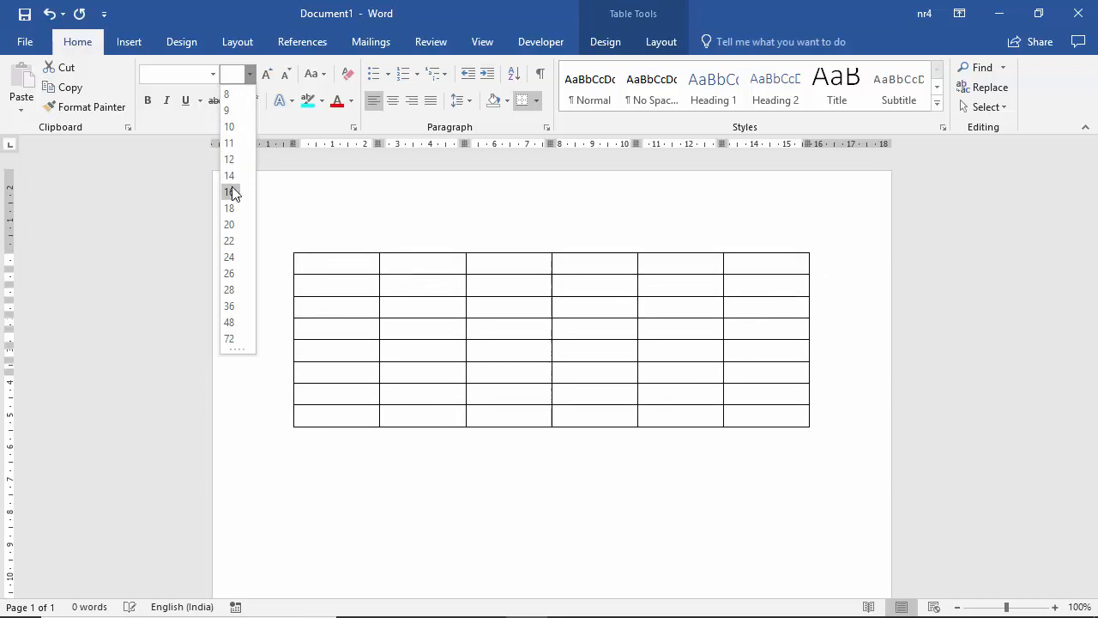
pyautogui.click(233, 225)
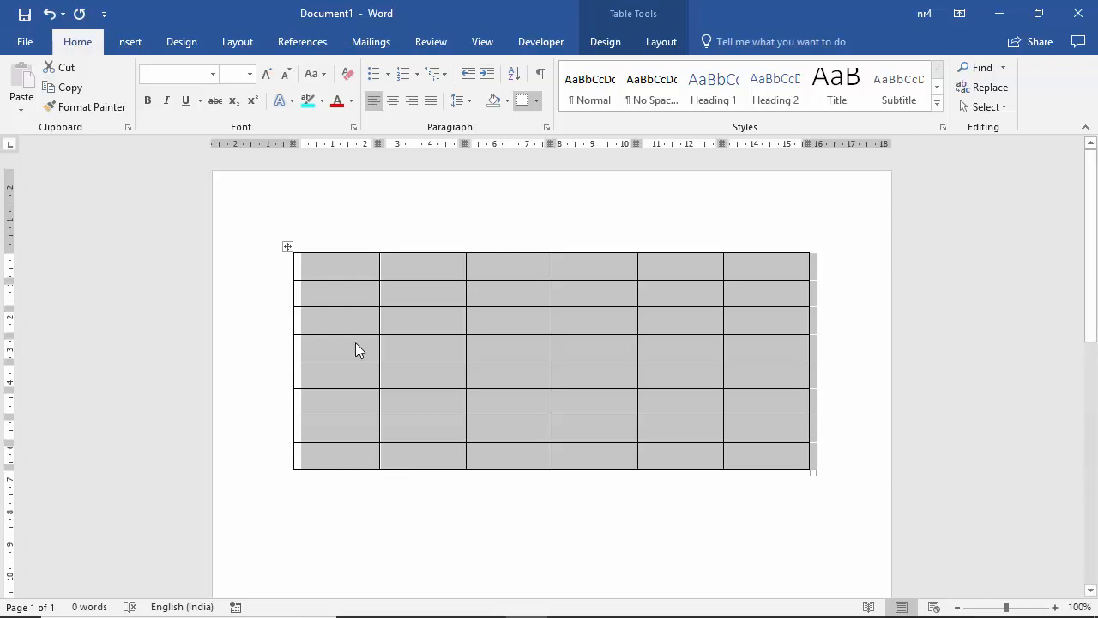
pyautogui.click(325, 275)
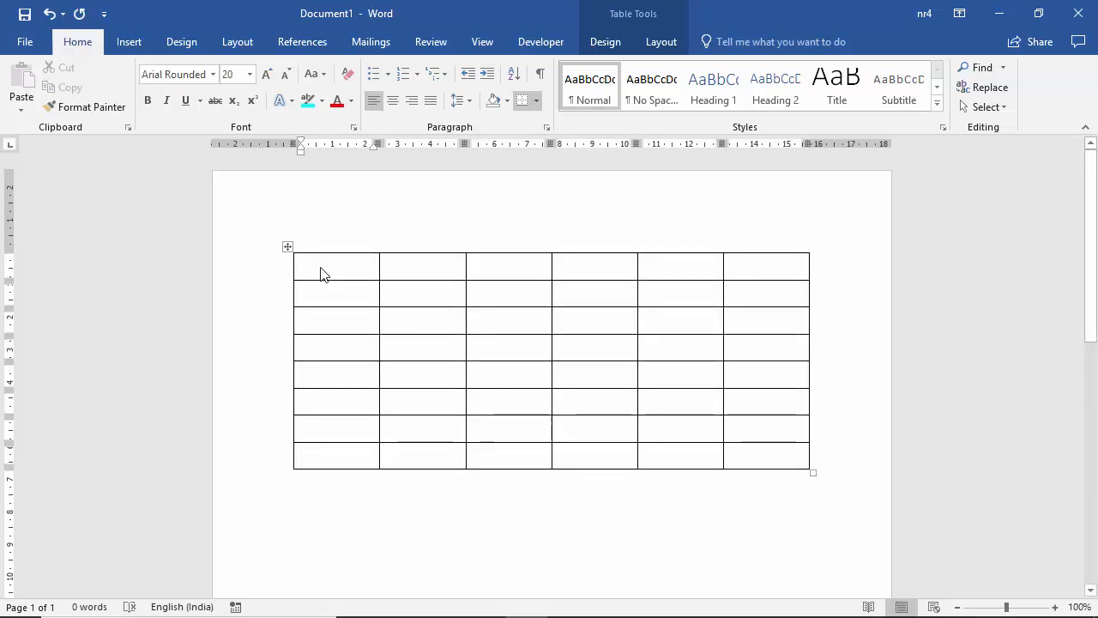
pyautogui.write('India')
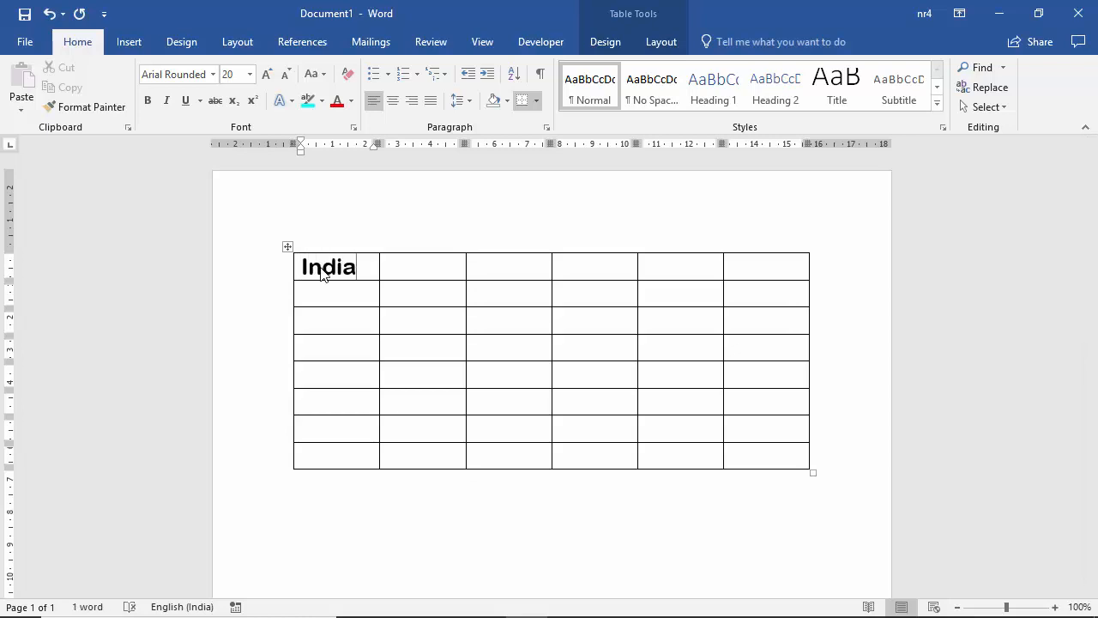
pyautogui.press('Return')
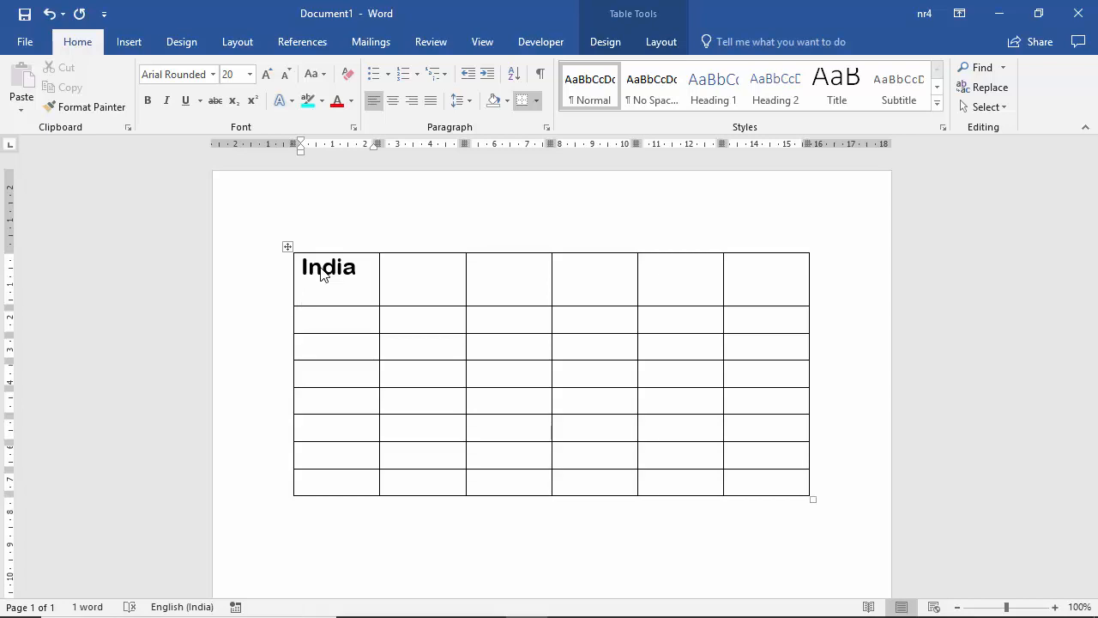
# Add an empty line in the third row's first cell and remove it after trying to shrink the row.
pyautogui.click(305, 350)
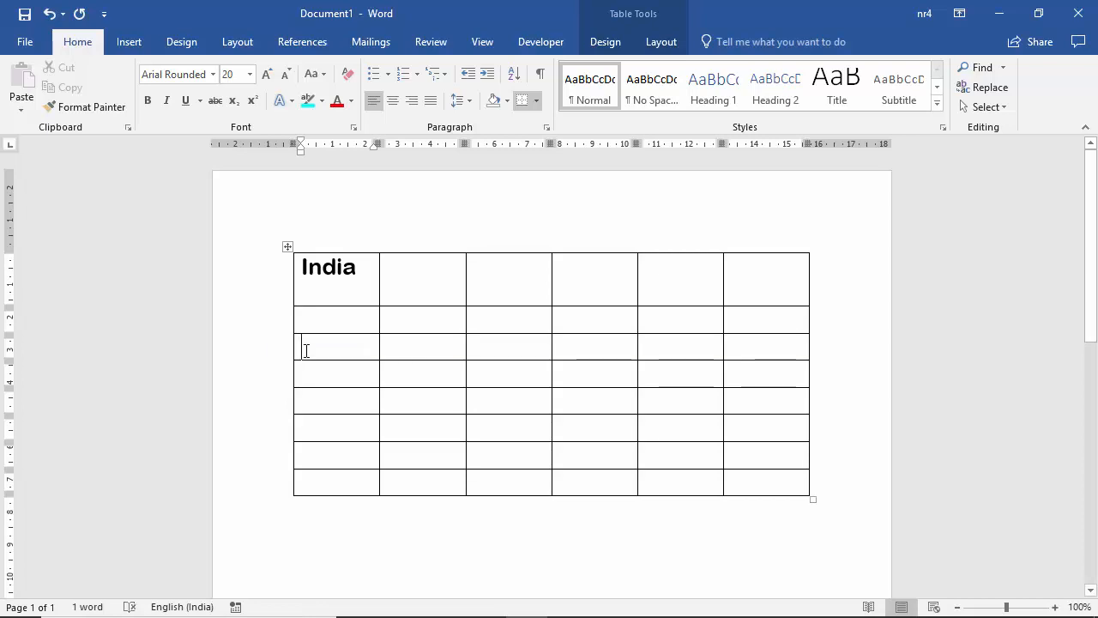
pyautogui.press('Return')
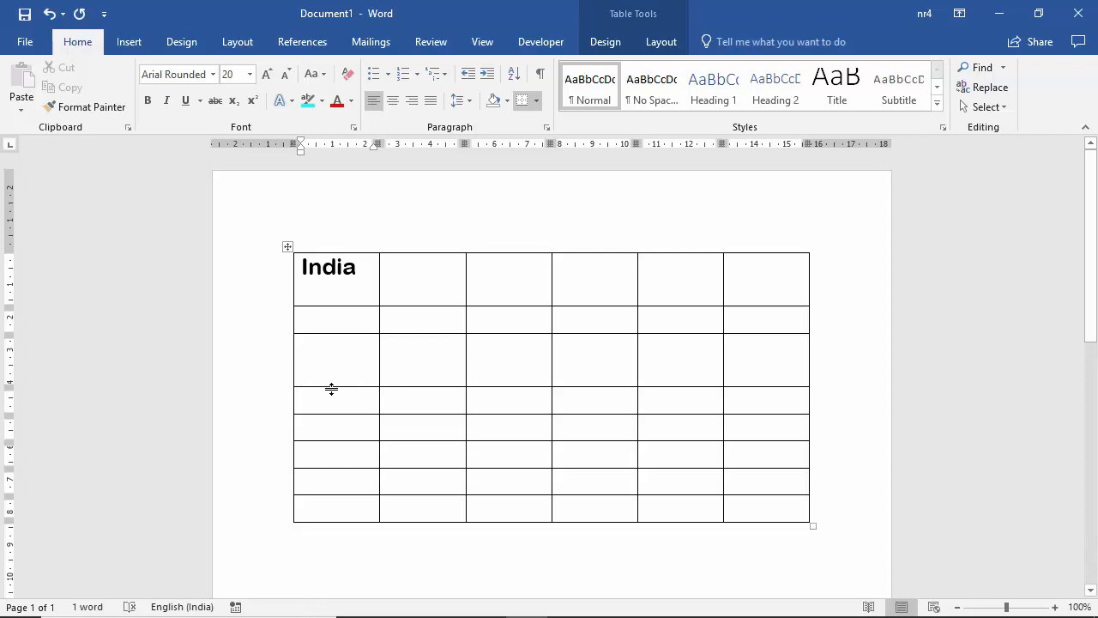
pyautogui.moveTo(331, 389); pyautogui.dragTo(335, 360)
pyautogui.press('BackSpace')
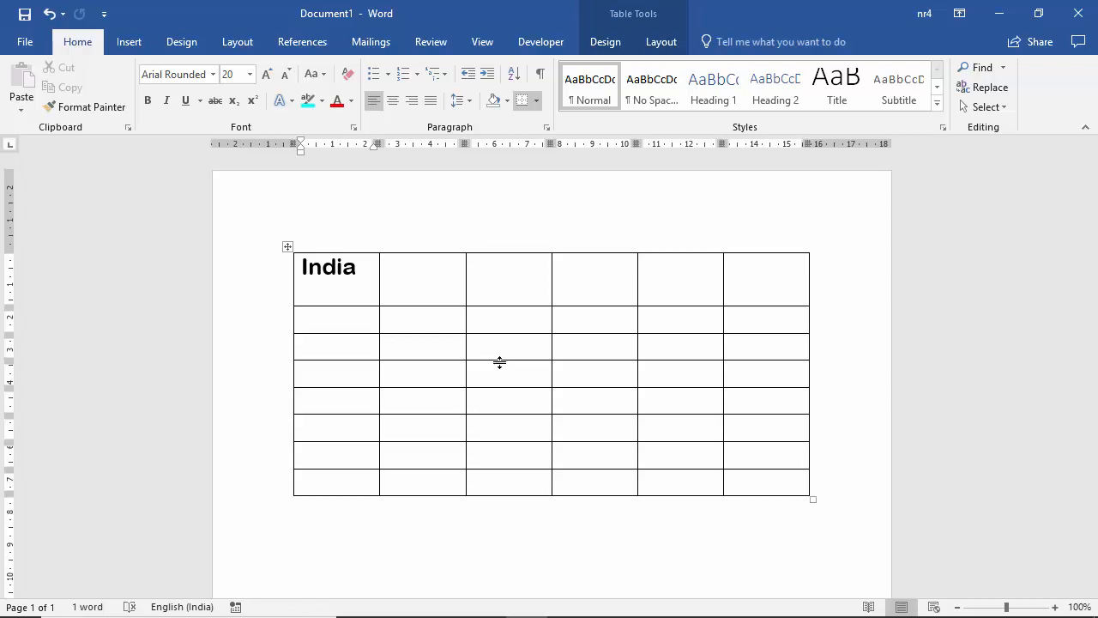
# Increase the height of the table's third row by moving its lower border downward.
pyautogui.click(496, 361)
pyautogui.moveTo(494, 362); pyautogui.dragTo(496, 410)
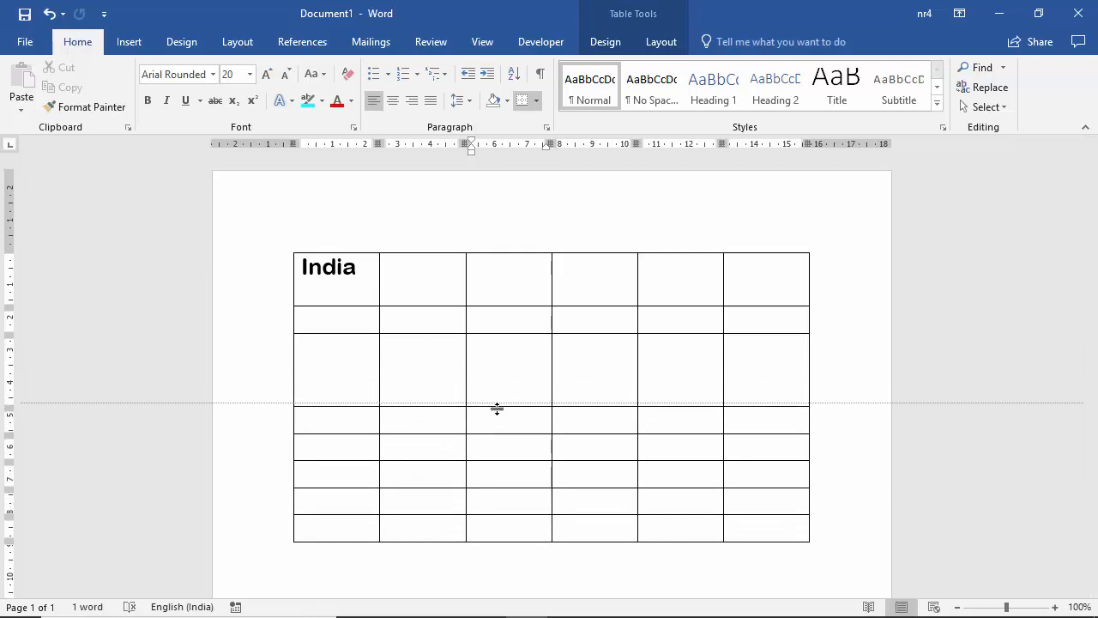
pyautogui.moveTo(497, 409); pyautogui.dragTo(496, 408)
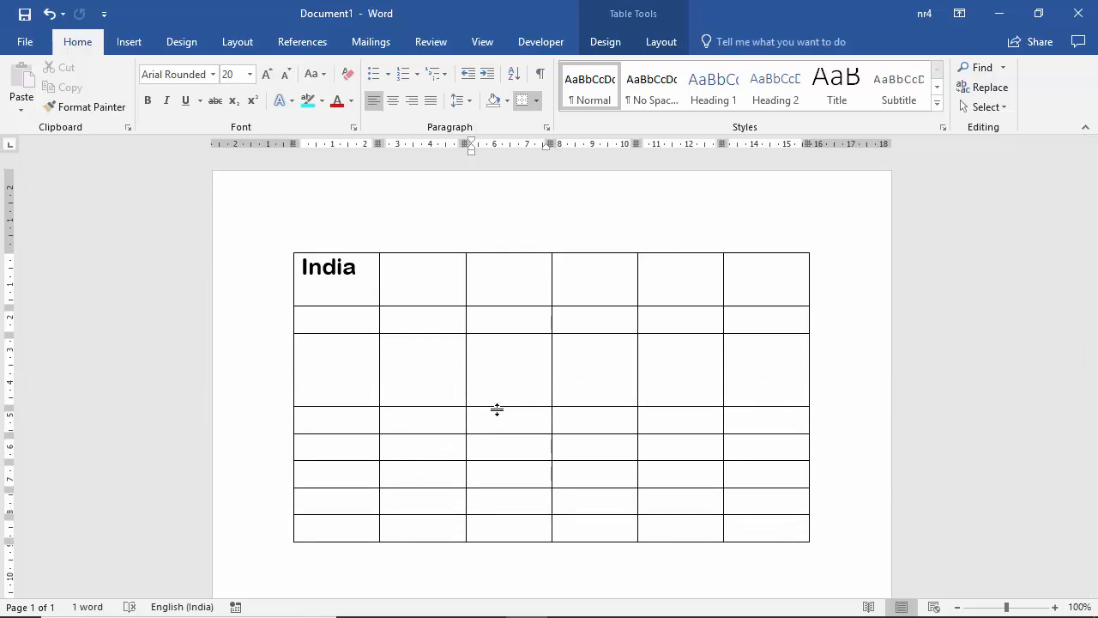
pyautogui.click(373, 370)
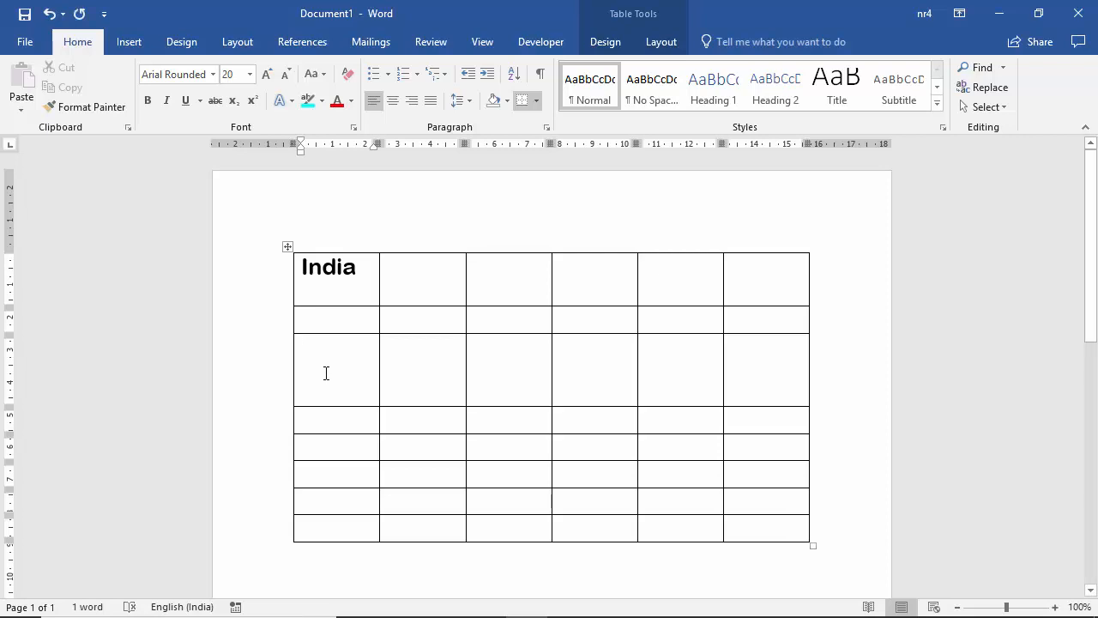
# Reduce the height of the table's third row by moving its lower border back up.
pyautogui.moveTo(317, 406)
pyautogui.mouseDown()
pyautogui.moveTo(334, 361)
pyautogui.moveTo(331, 392)
pyautogui.mouseUp()
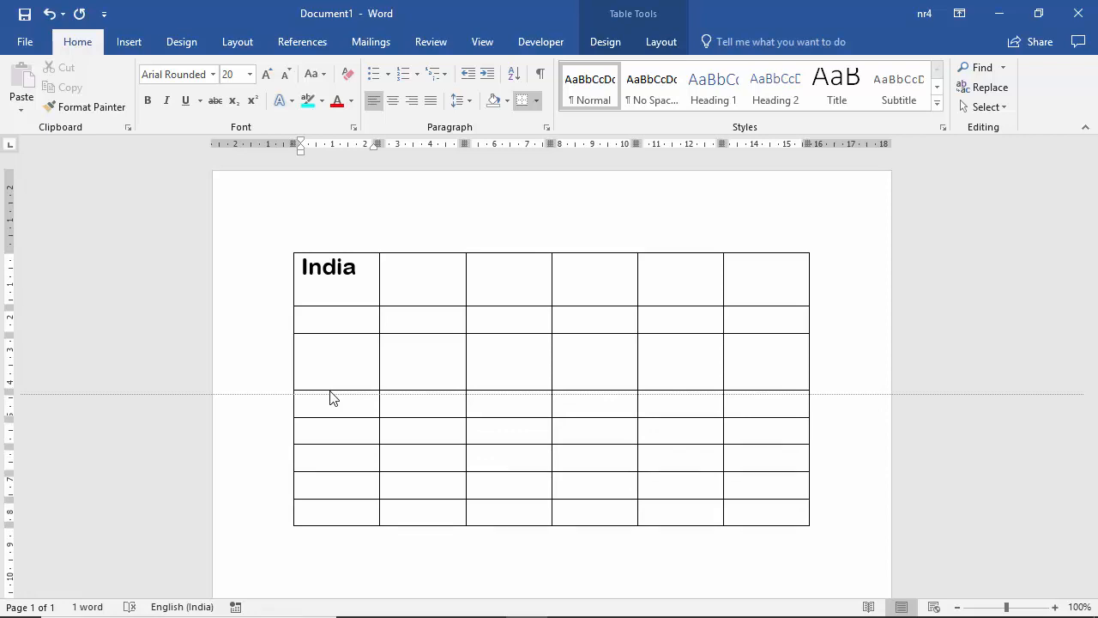
pyautogui.moveTo(332, 398); pyautogui.dragTo(340, 370)
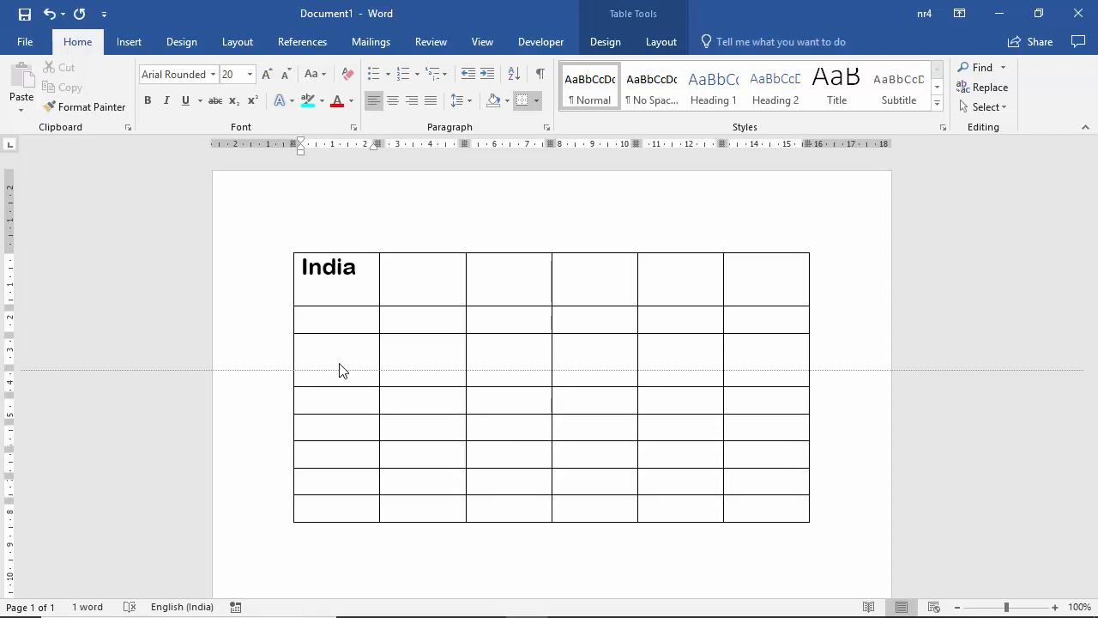
pyautogui.moveTo(341, 370); pyautogui.dragTo(340, 370)
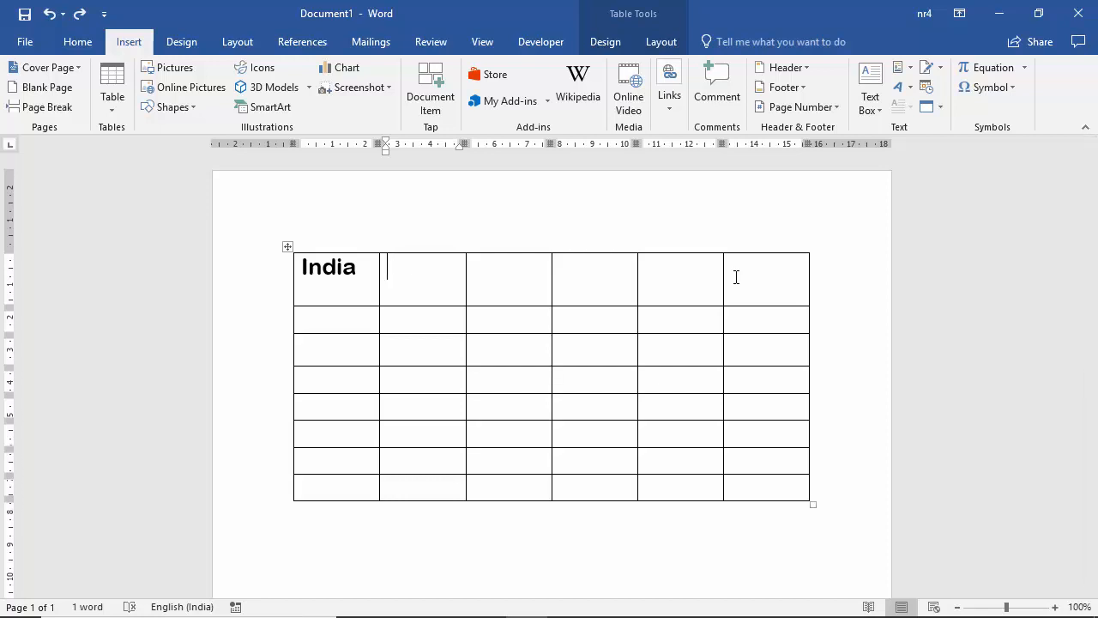
# Merge all cells of the table's first row into one cell.
pyautogui.moveTo(747, 272); pyautogui.dragTo(318, 289)
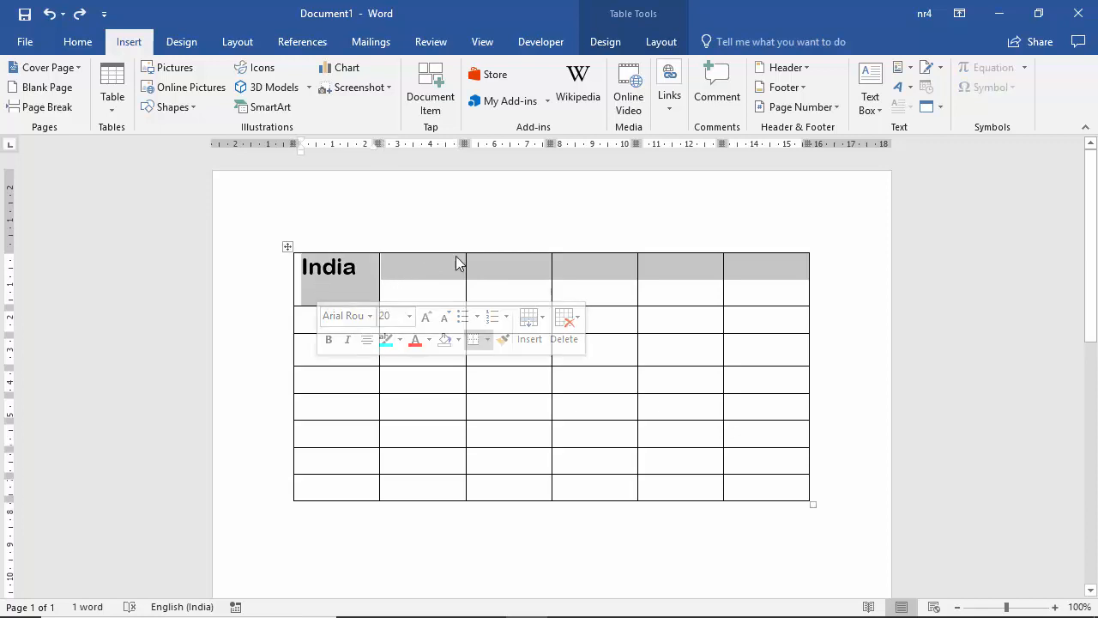
pyautogui.click(674, 47)
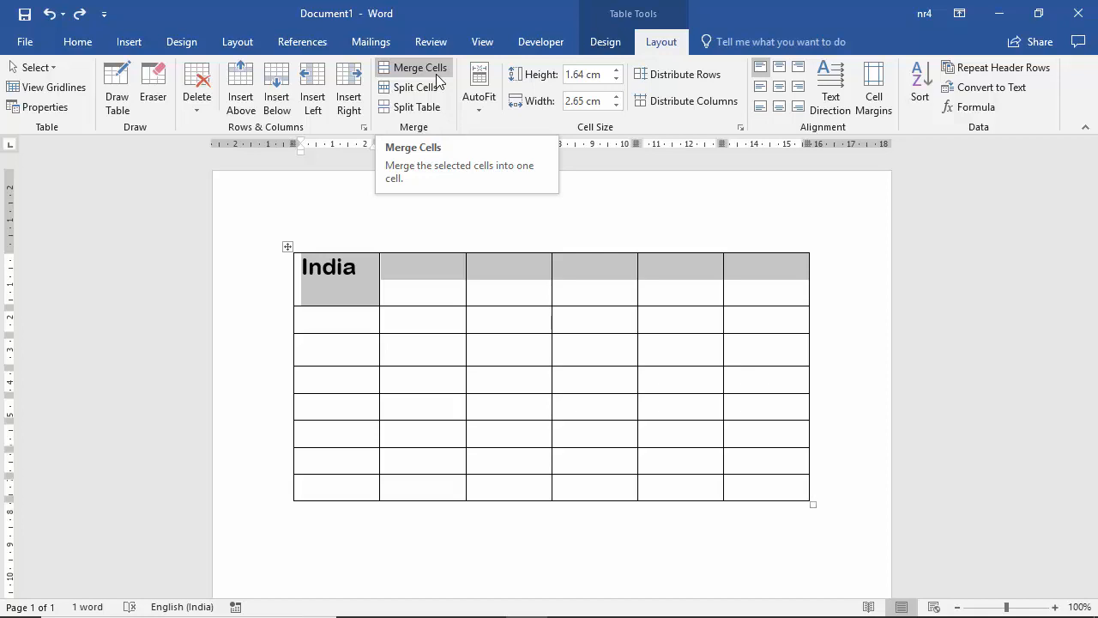
pyautogui.click(436, 74)
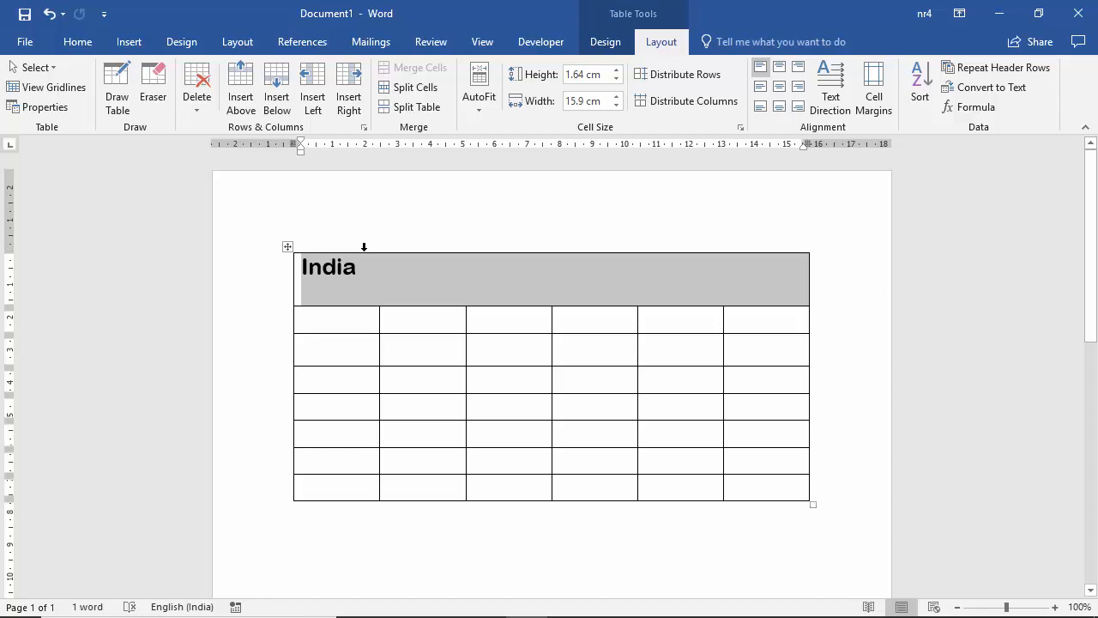
# Merge the first-column cells of the second and third rows into one cell.
pyautogui.press('Down')
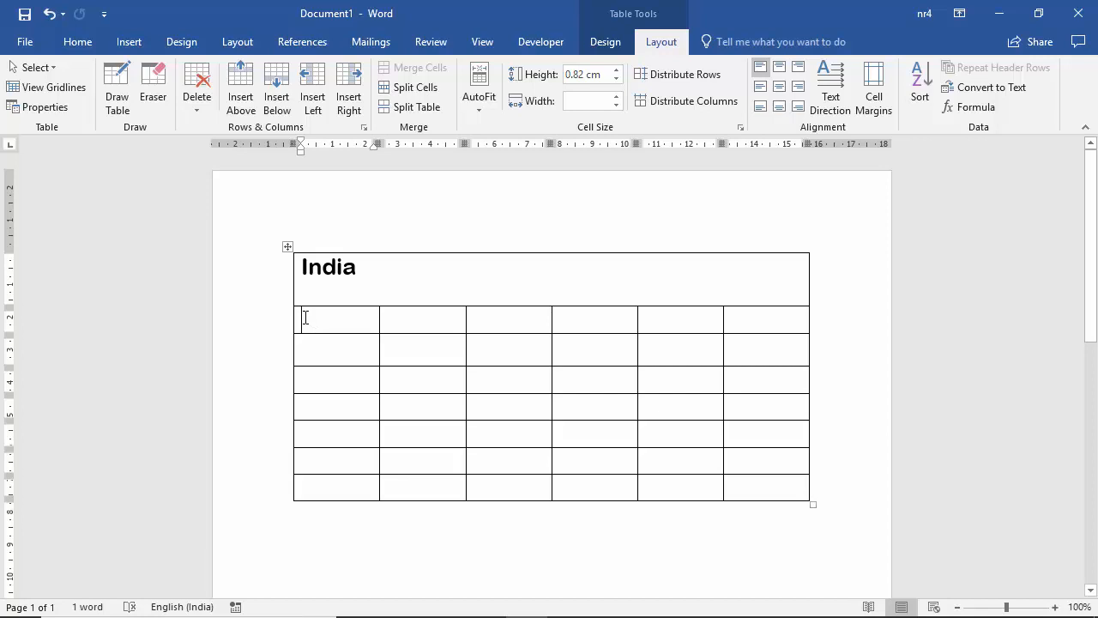
pyautogui.moveTo(304, 318); pyautogui.dragTo(320, 352)
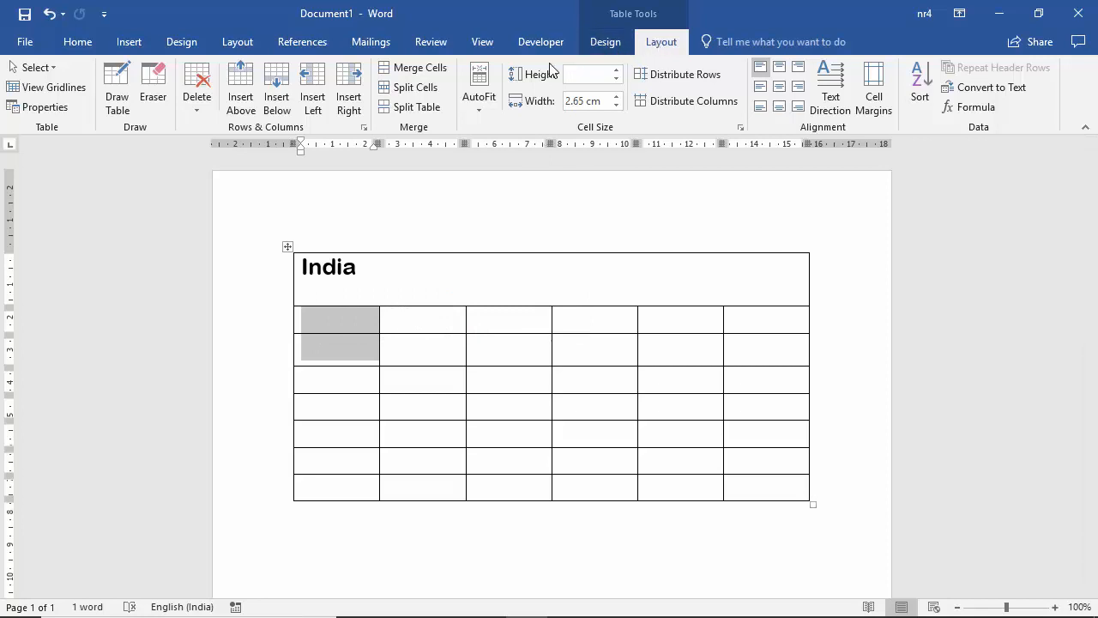
pyautogui.click(418, 71)
# Enter "Religious place of India" in the merged first-column cell below the "India" row.
pyautogui.click(325, 349)
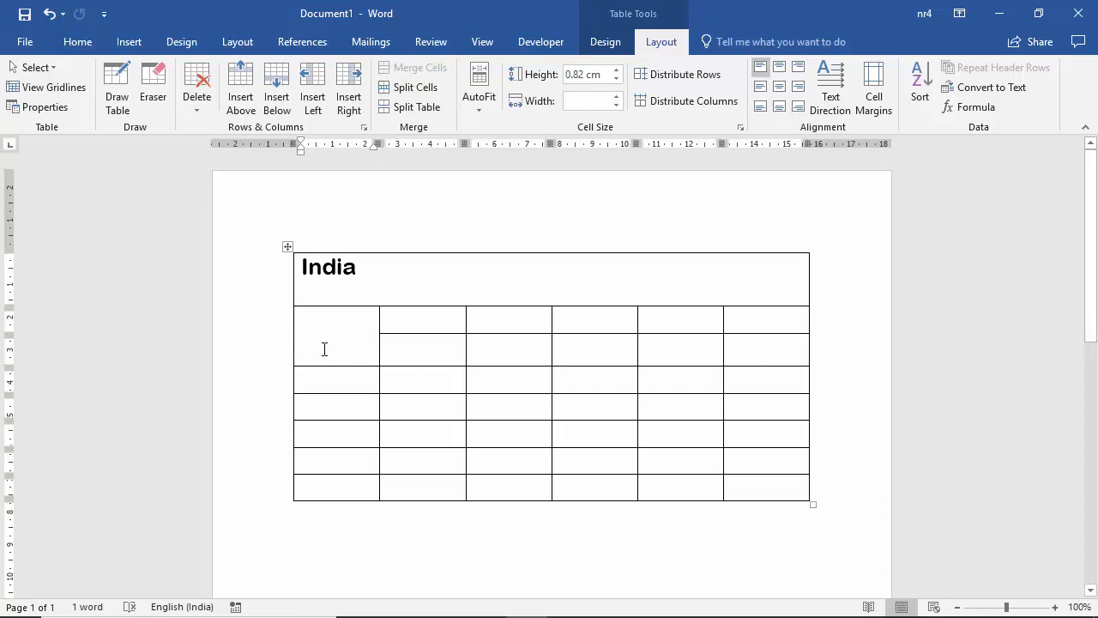
pyautogui.write('Re')
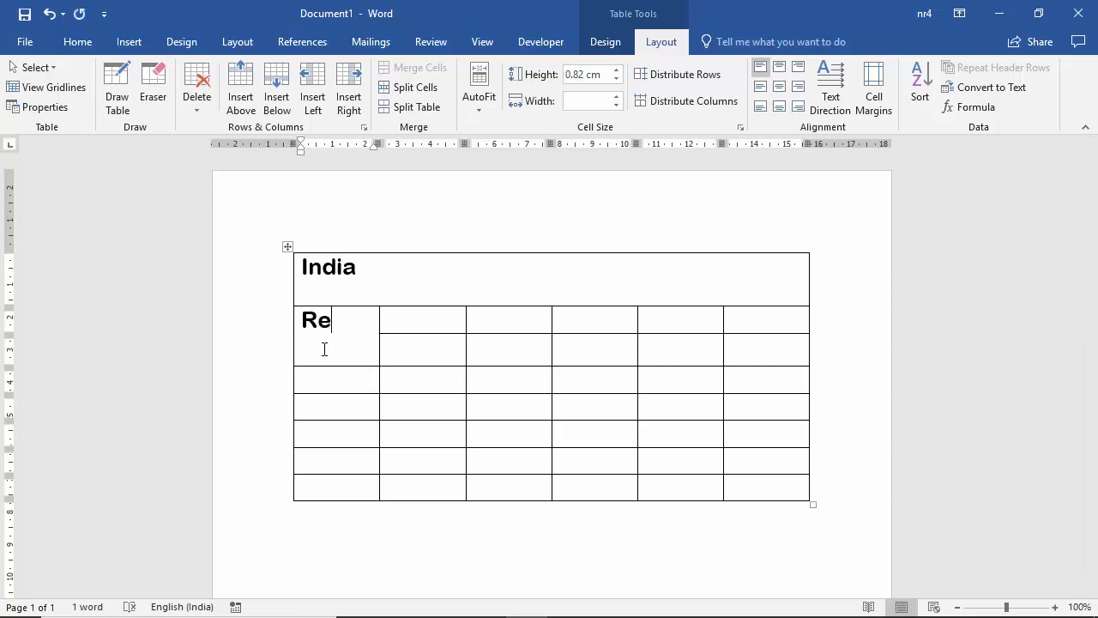
pyautogui.write('ligious ')
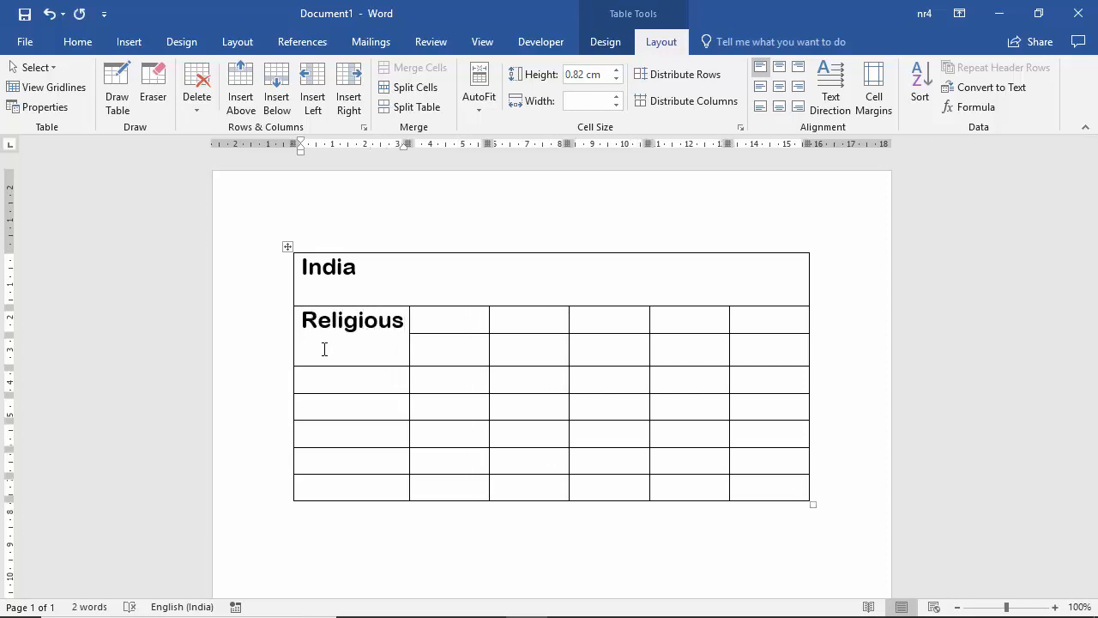
pyautogui.write('place of India')
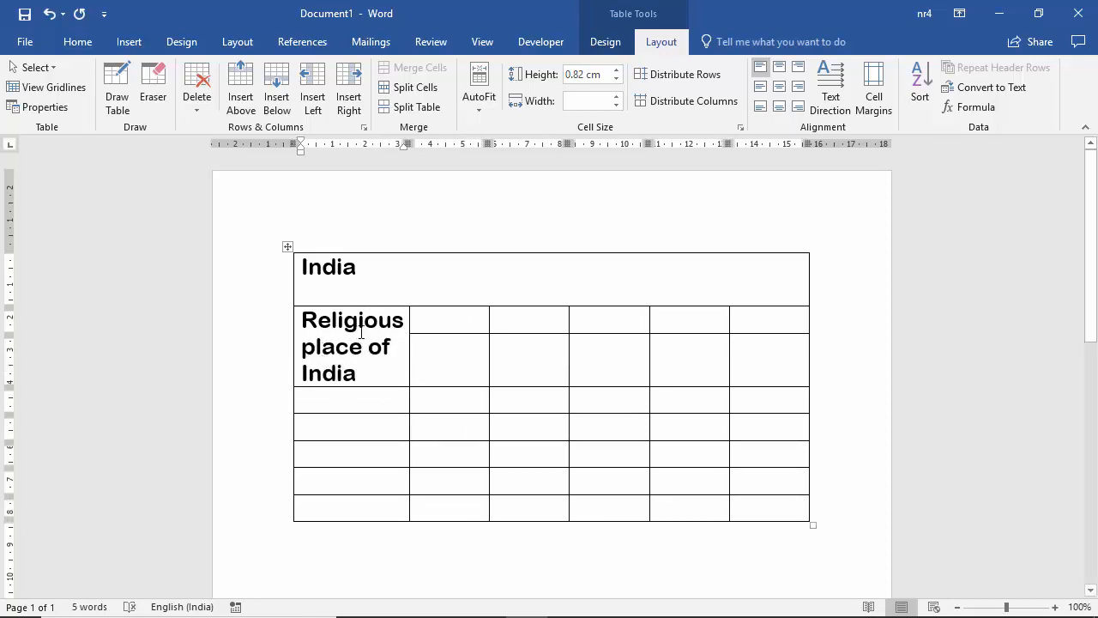
# Merge the remaining cells of the second and third rows beside "Religious place of India" into one cell.
pyautogui.click(445, 317)
pyautogui.moveTo(422, 321); pyautogui.dragTo(762, 364)
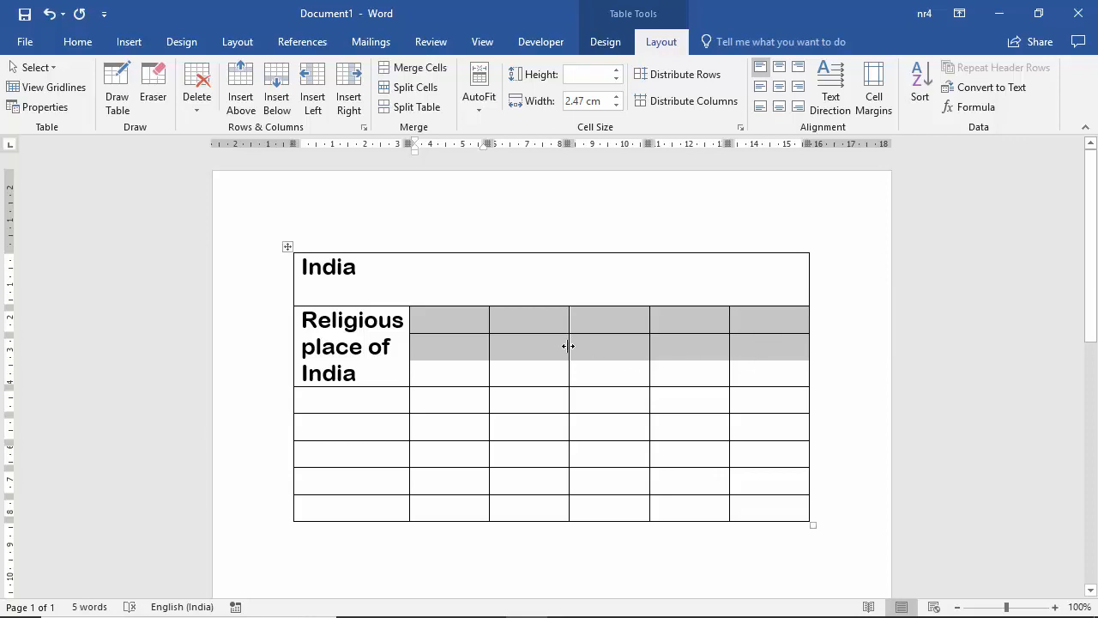
pyautogui.click(402, 67)
# Enter "Badrinath & Kedarnath, Rameshwaram, JagannathPuri" in the merged cell beside "Religious place of India".
pyautogui.click(433, 333)
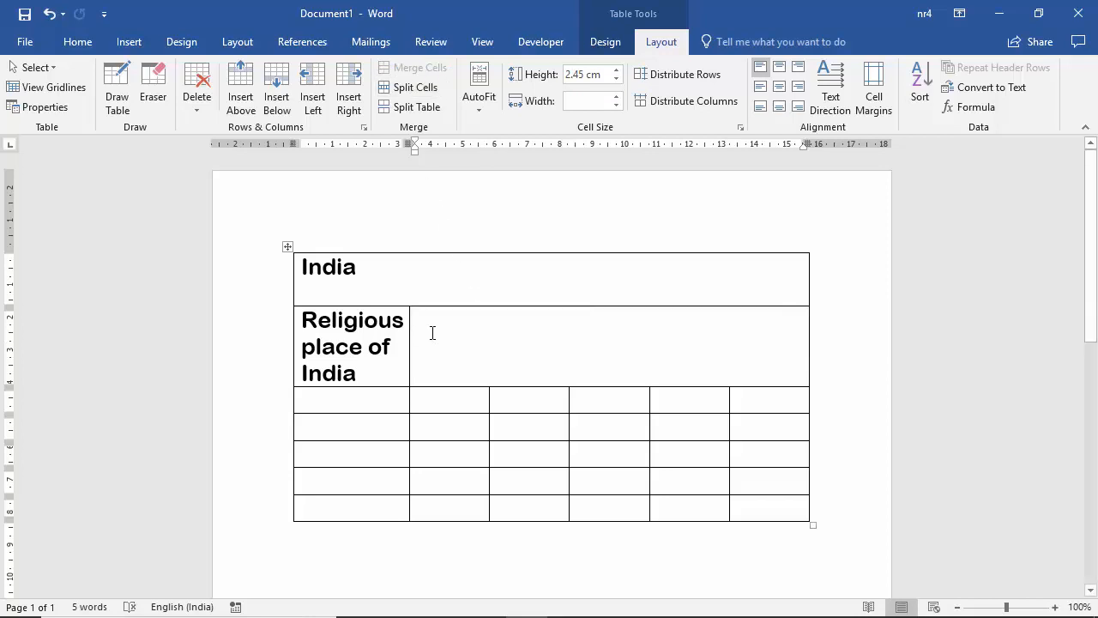
pyautogui.write('ba')
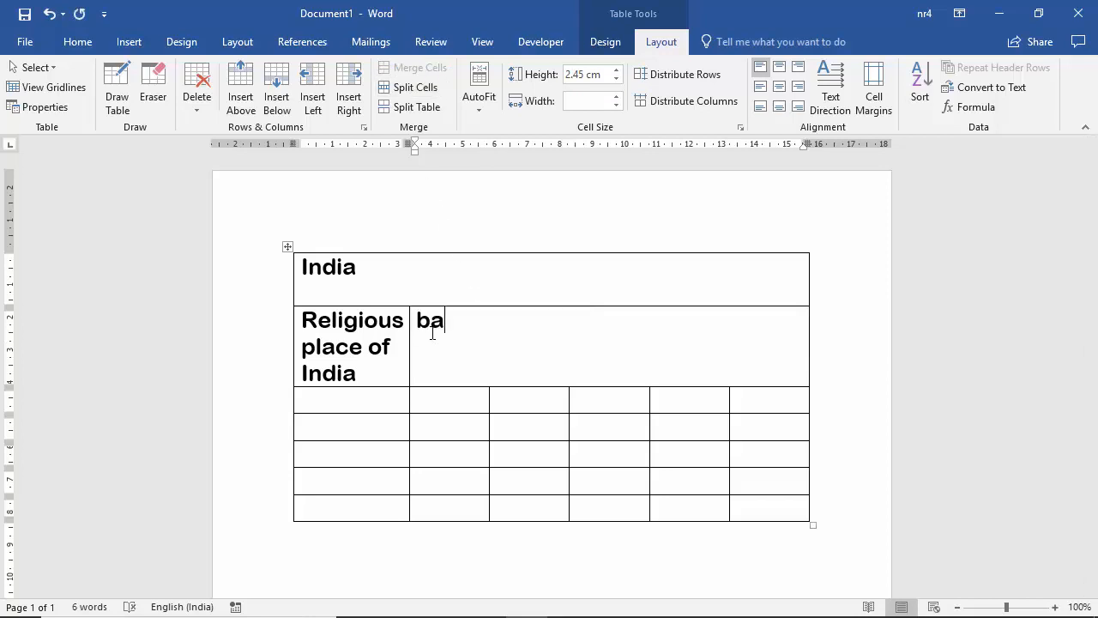
pyautogui.press('BackSpace')
pyautogui.press('BackSpace')
pyautogui.write('Badrinath & ke')
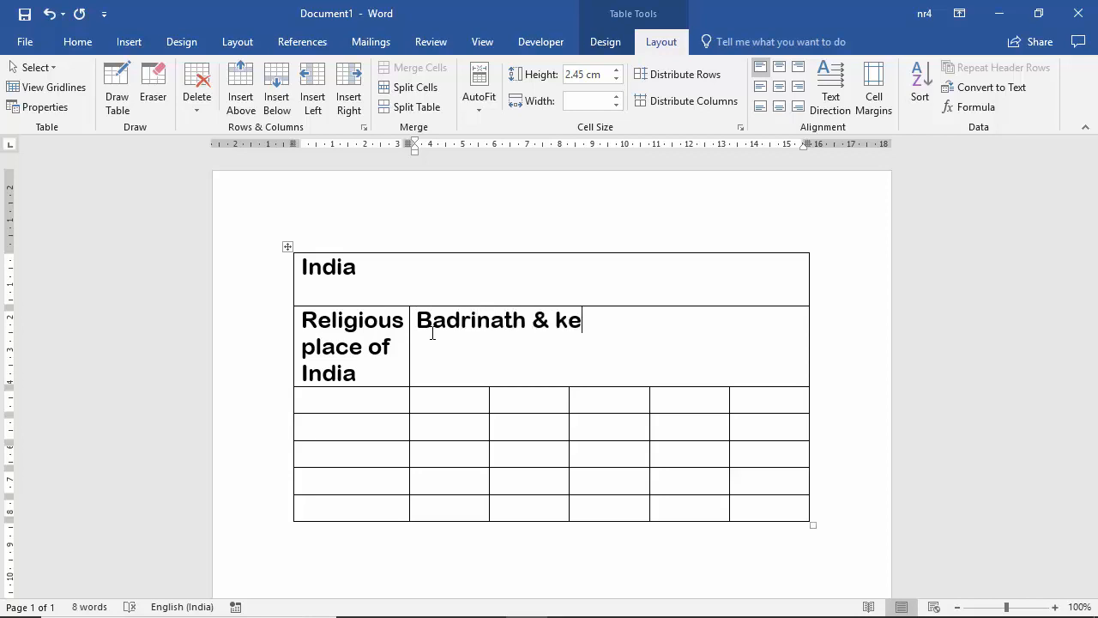
pyautogui.press('BackSpace')
pyautogui.press('BackSpace')
pyautogui.write('Kedarnat')
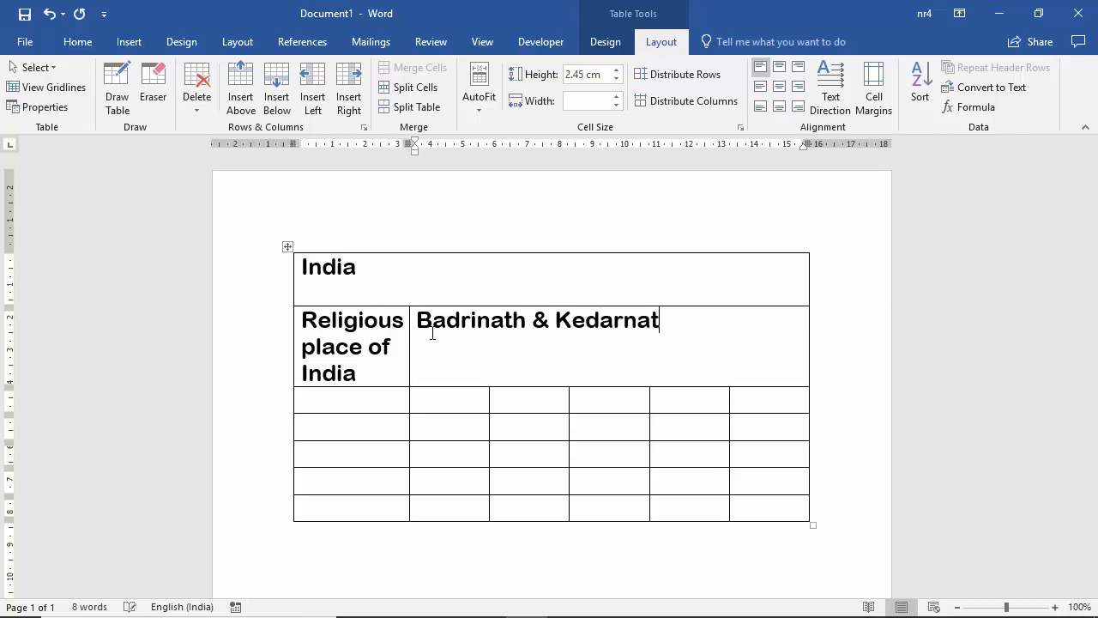
pyautogui.write('h, R')
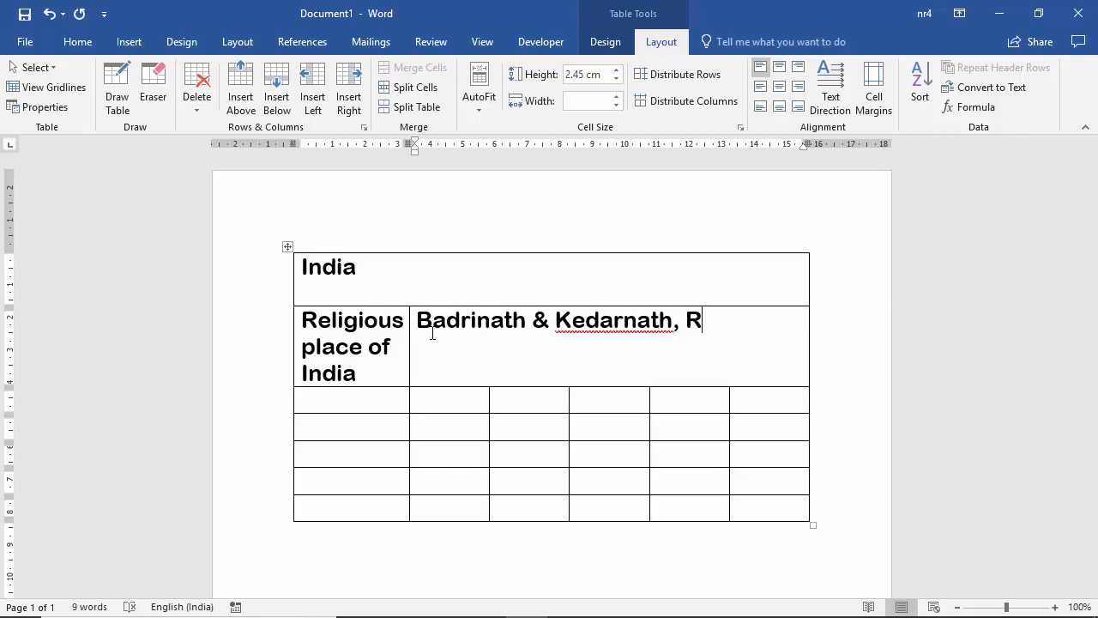
pyautogui.write('ameshwar')
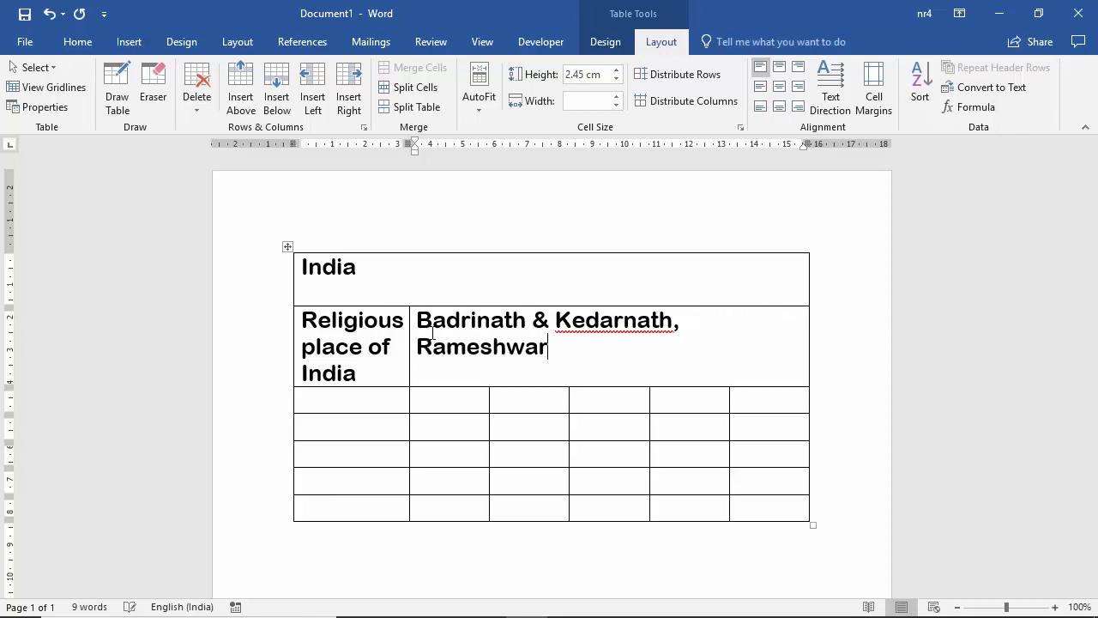
pyautogui.write('am')
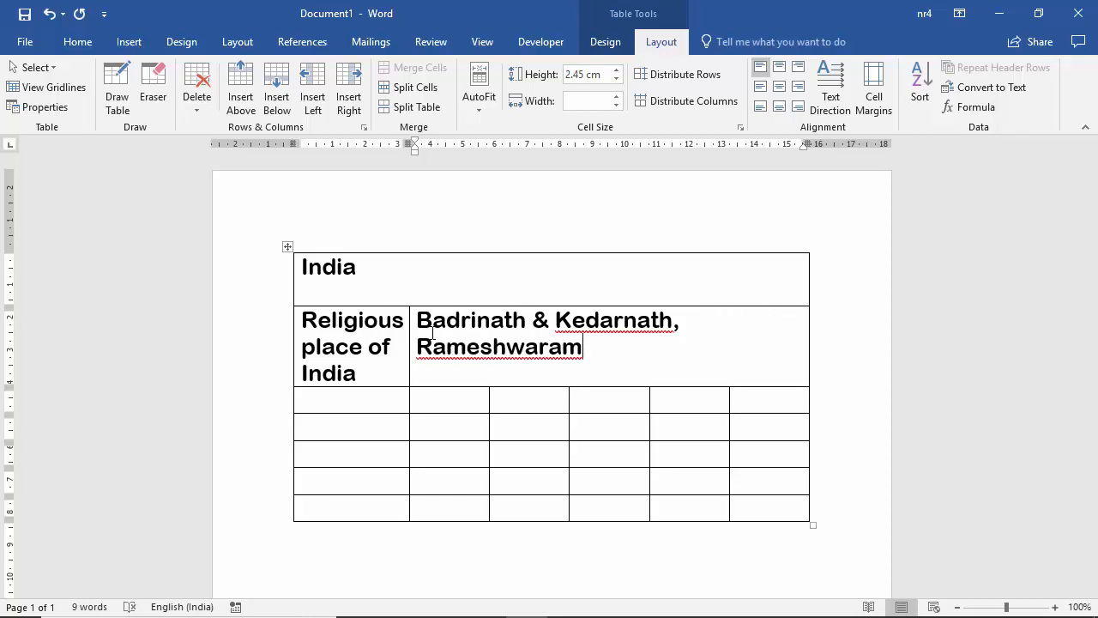
pyautogui.write(', Jagan')
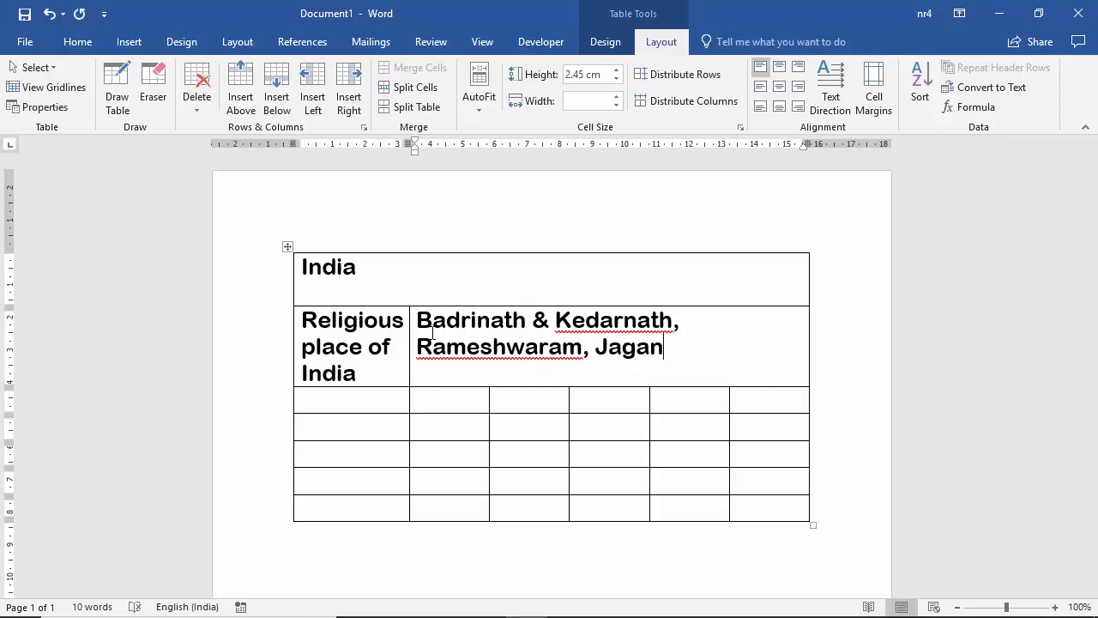
pyautogui.write('nathPuri')
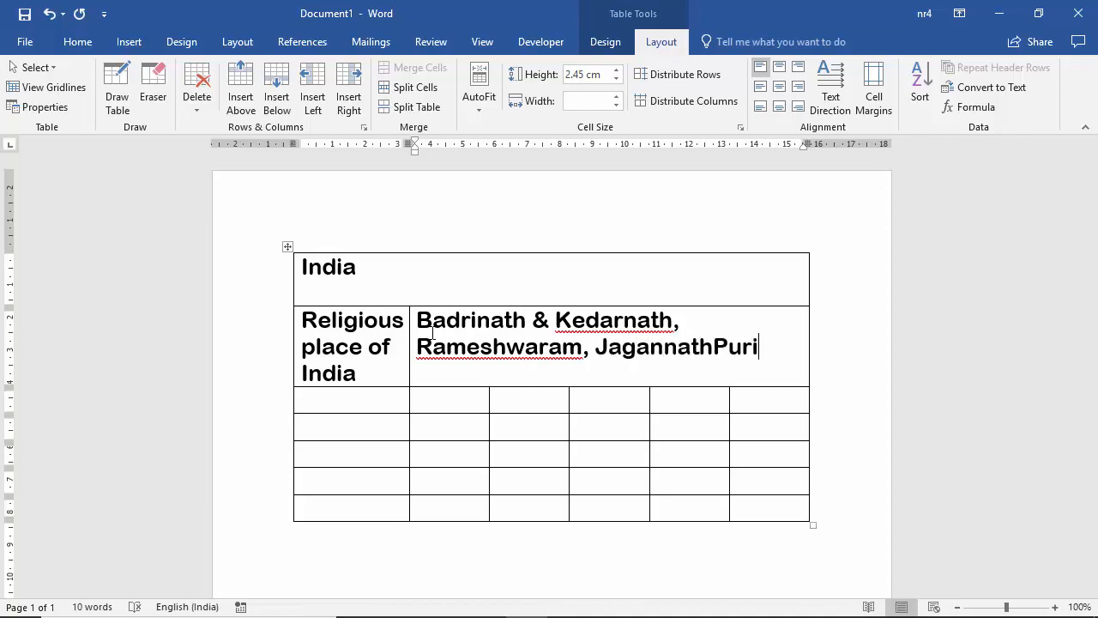
# Correct "Rameshwaram" to "Rameswaram" and dismiss the spelling flags on "Kedarnath" and "JagannathPuri", keeping both words as written.
pyautogui.click(635, 319)
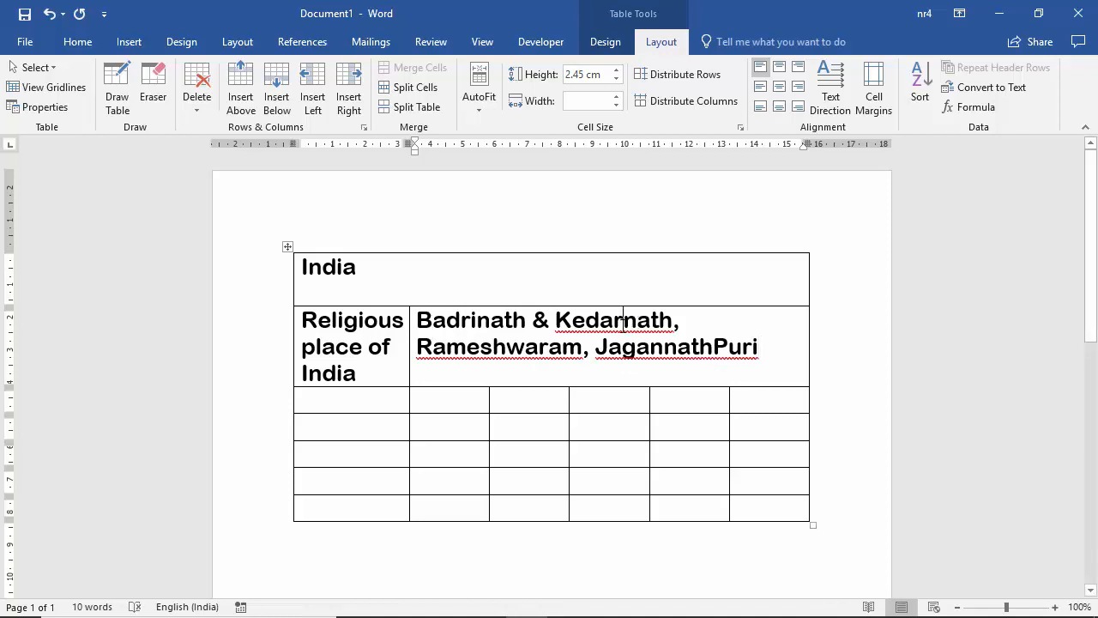
pyautogui.rightClick(623, 322)
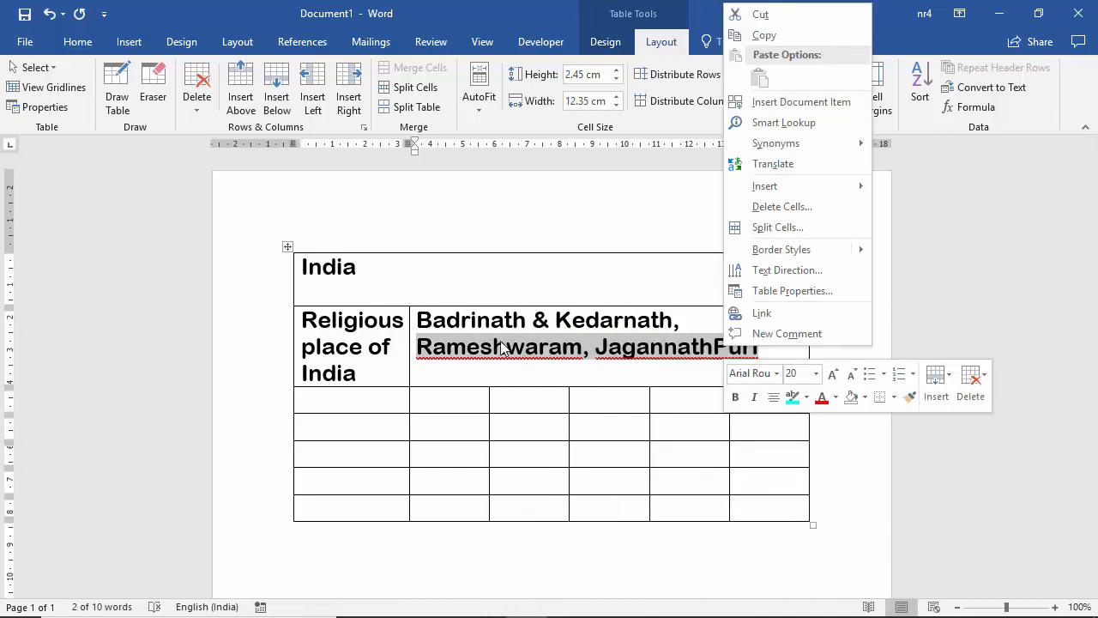
pyautogui.press('Escape')
pyautogui.click(480, 348)
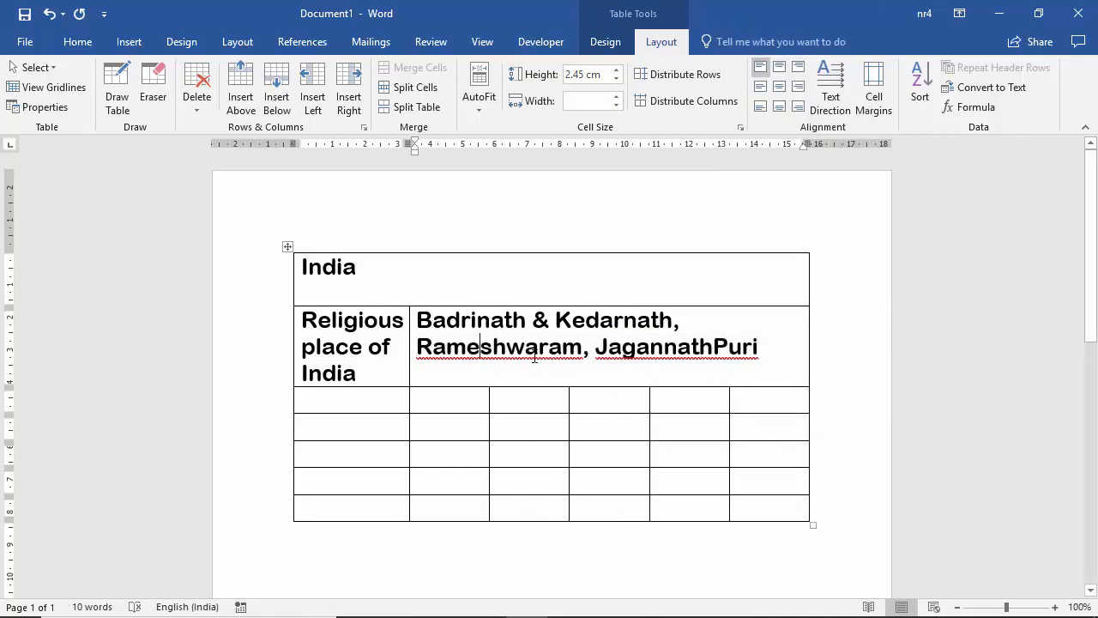
pyautogui.rightClick(491, 352)
pyautogui.click(652, 370)
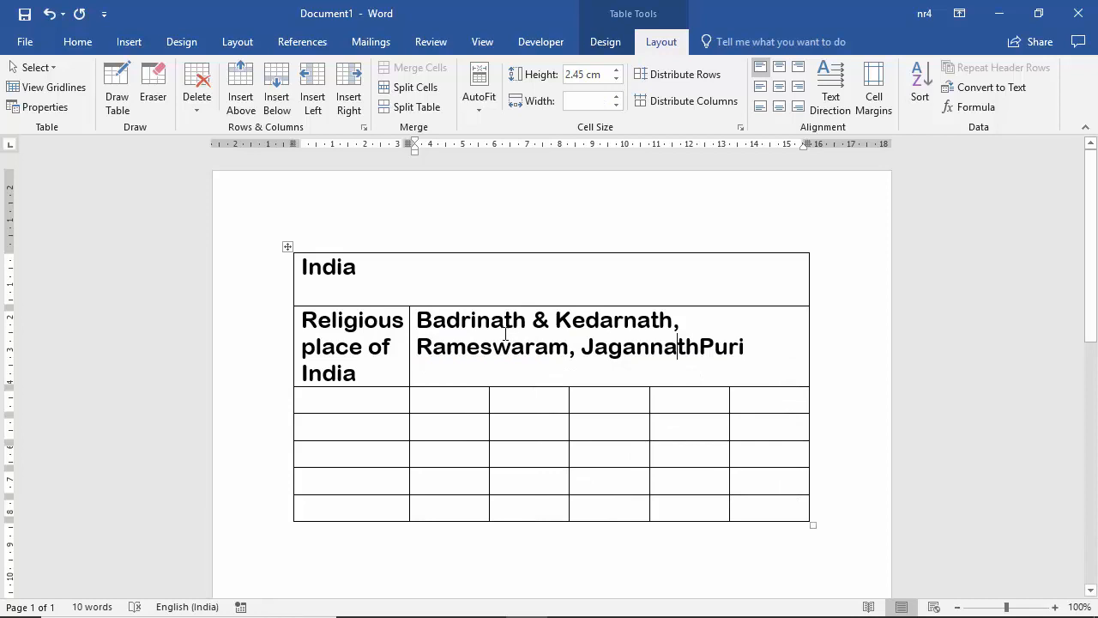
pyautogui.click(336, 405)
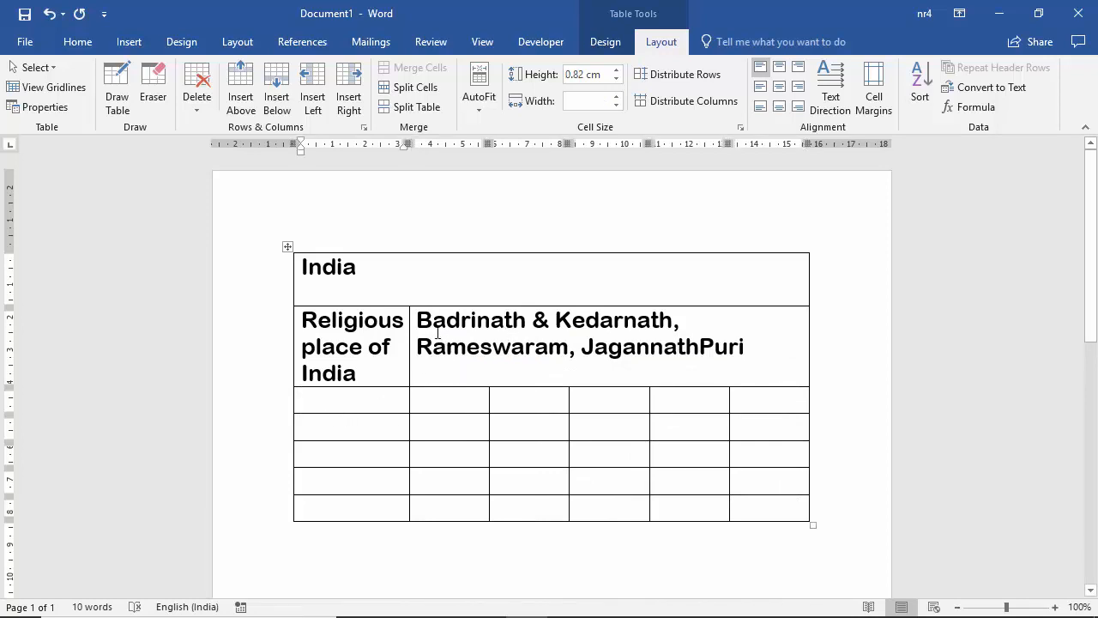
# Set the font of the religious place names beside "Religious place of India" to Arial.
pyautogui.moveTo(418, 320); pyautogui.dragTo(747, 349)
pyautogui.click(84, 46)
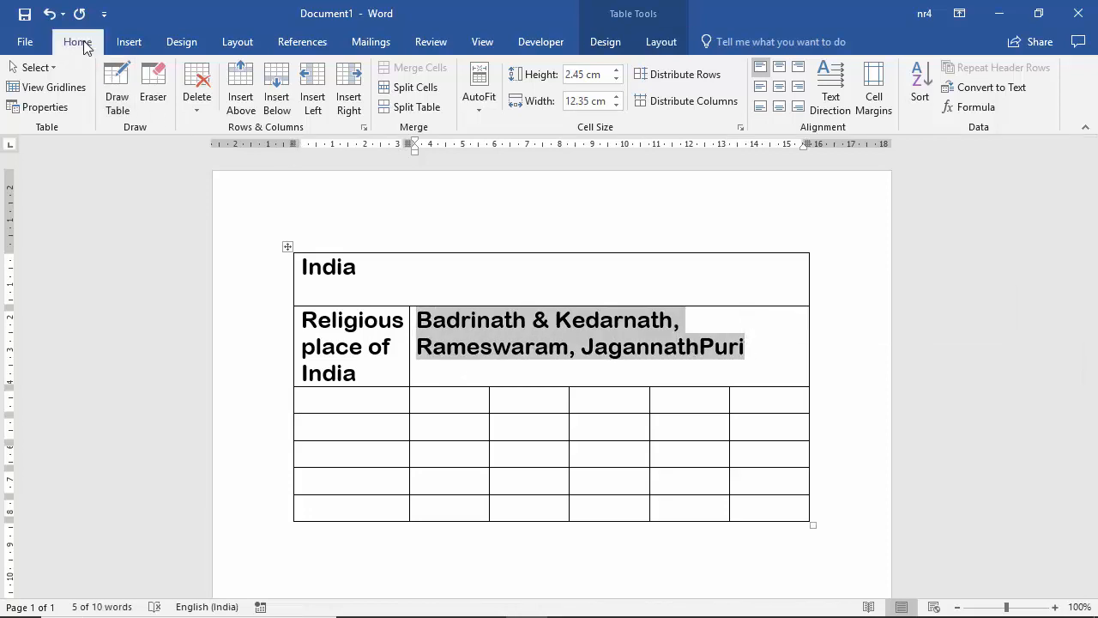
pyautogui.moveTo(729, 352); pyautogui.dragTo(429, 323)
pyautogui.click(637, 350)
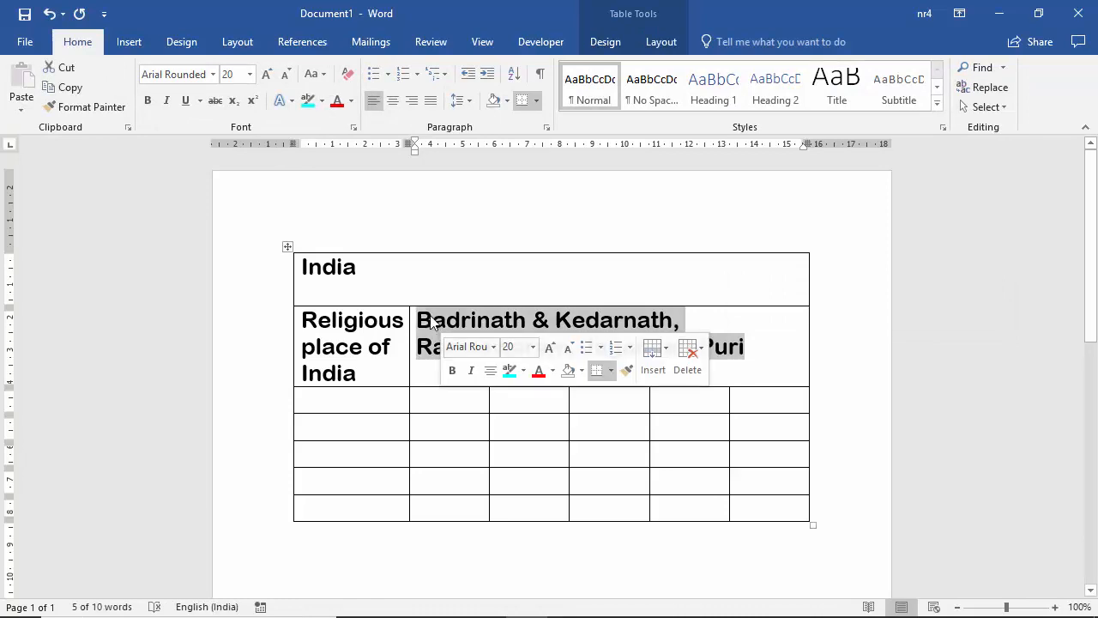
pyautogui.click(493, 347)
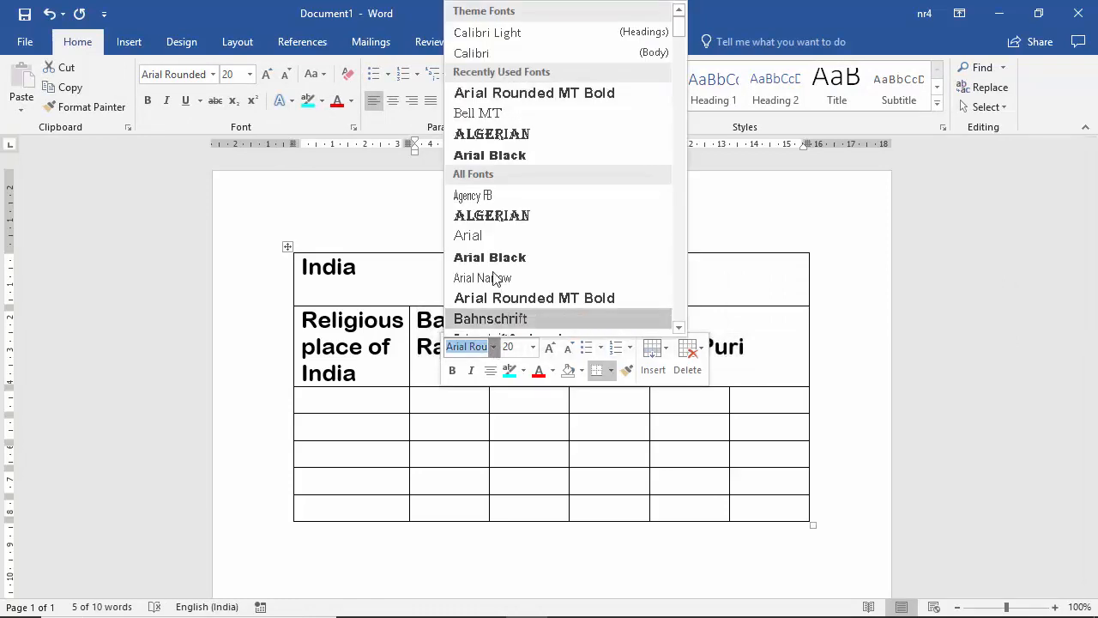
pyautogui.click(485, 239)
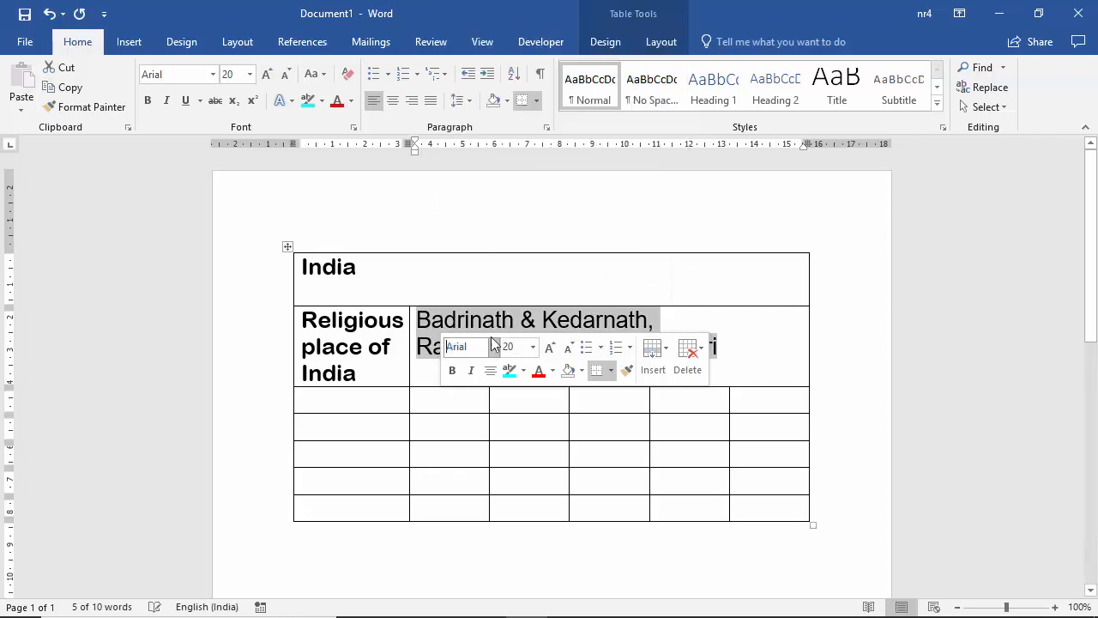
pyautogui.click(426, 363)
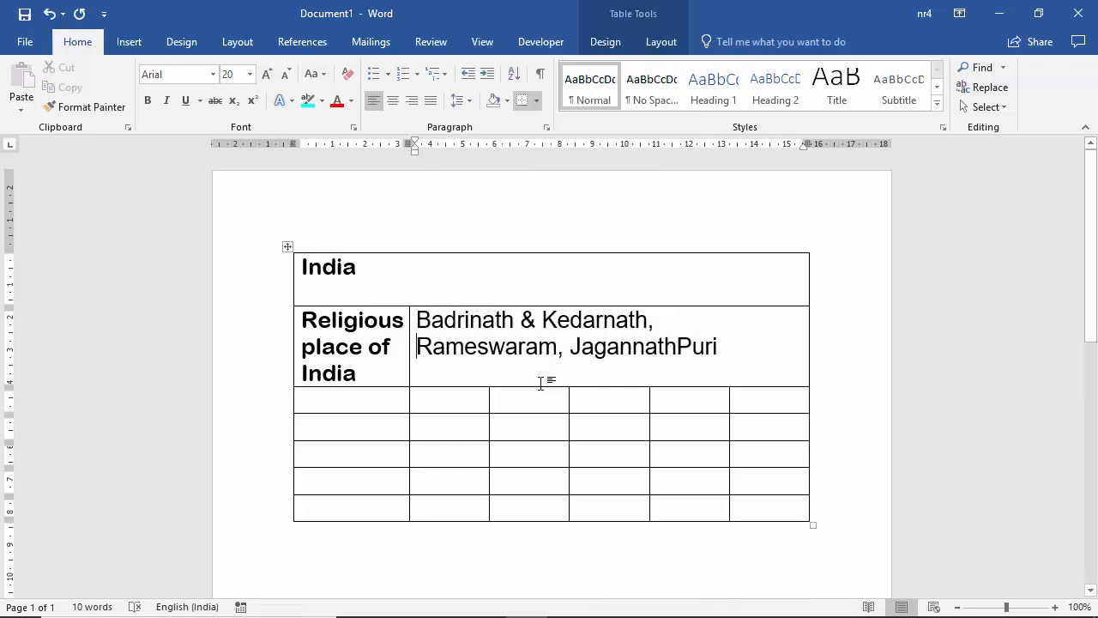
# Enter "Religious river of India" in the first-column cell below "Religious place of India".
pyautogui.scroll(-1, 392, 370)
pyautogui.click(341, 359)
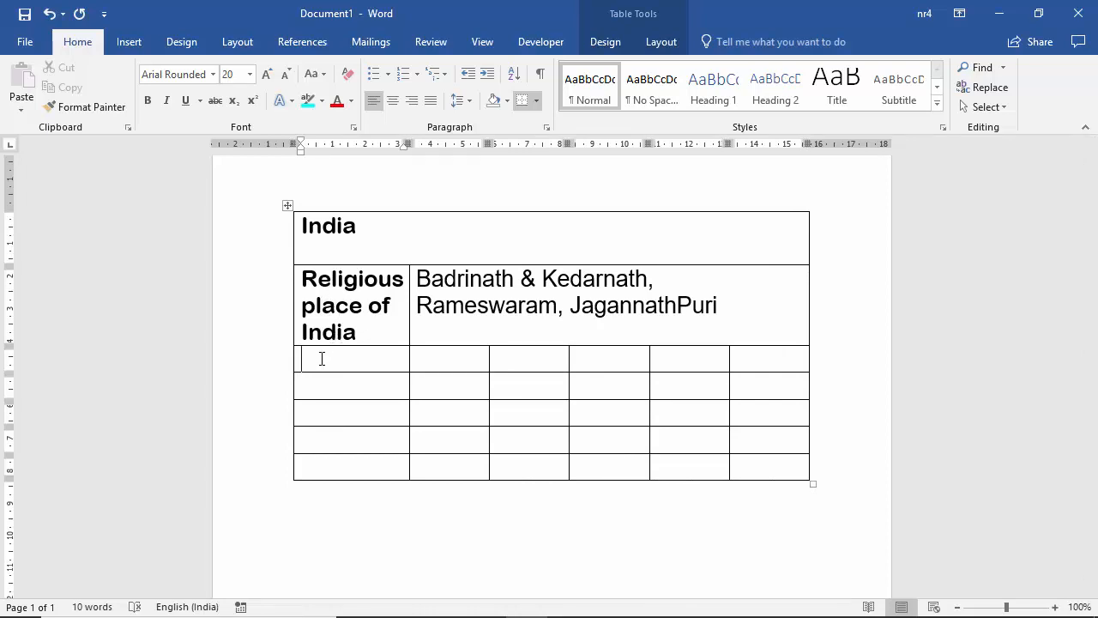
pyautogui.write('Religious river of')
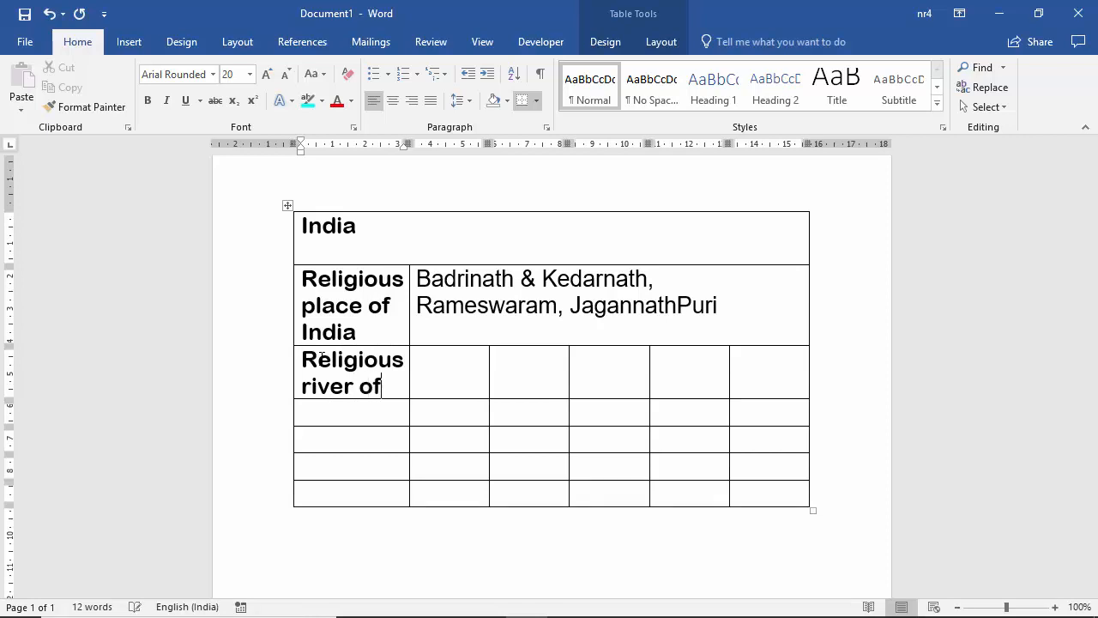
pyautogui.write(' India')
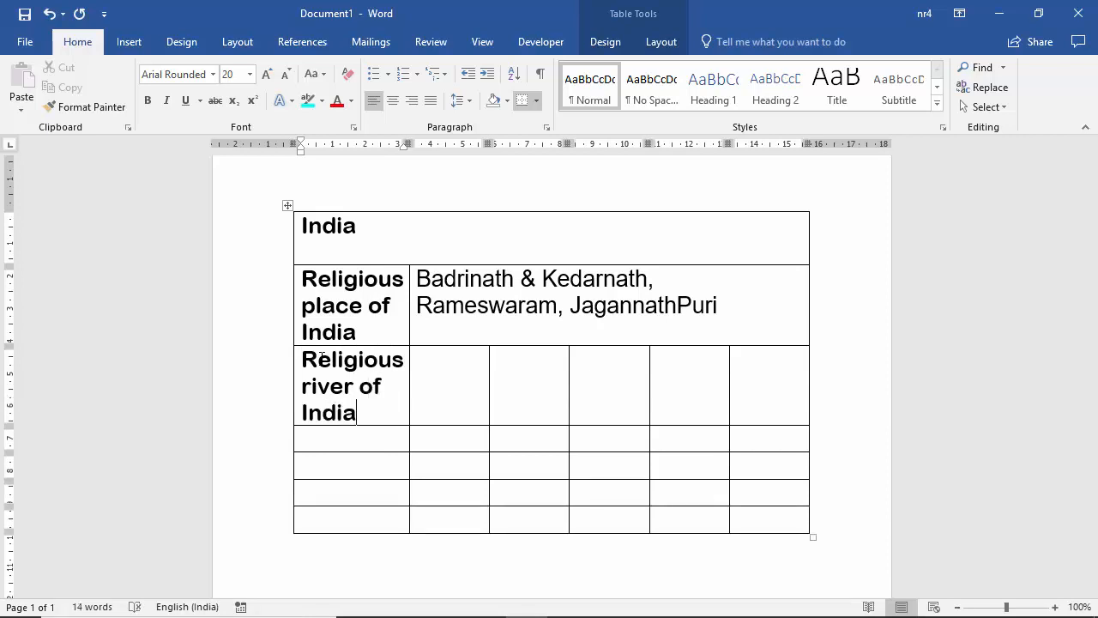
# Enter "Ganga", "Yamuna" and "Saraswati" in the three cells following "Religious river of India".
pyautogui.click(444, 370)
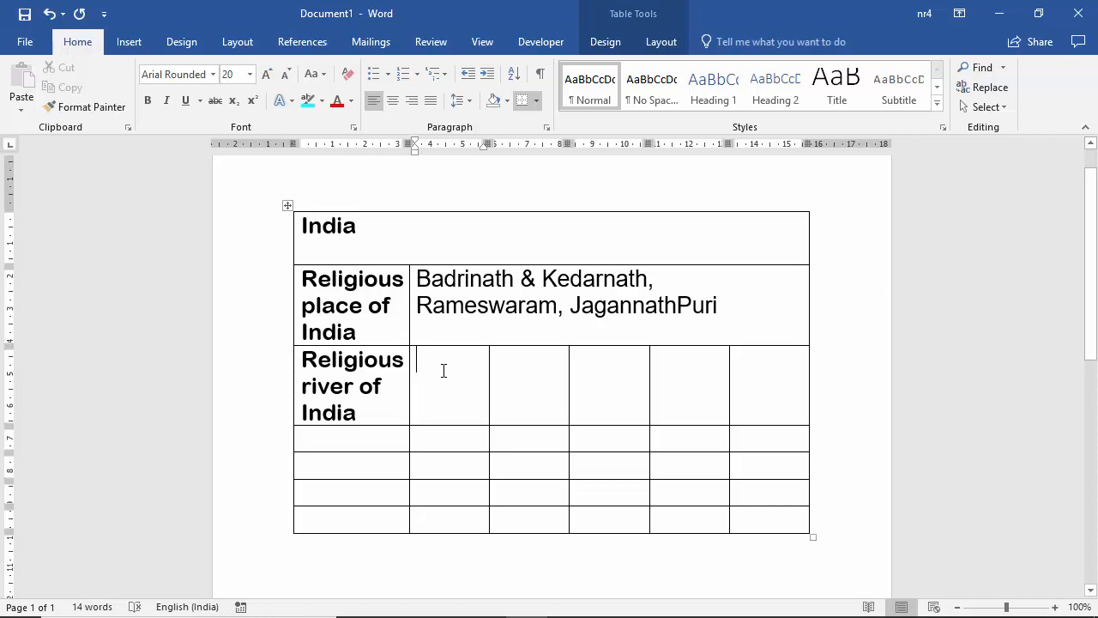
pyautogui.write('Ganga')
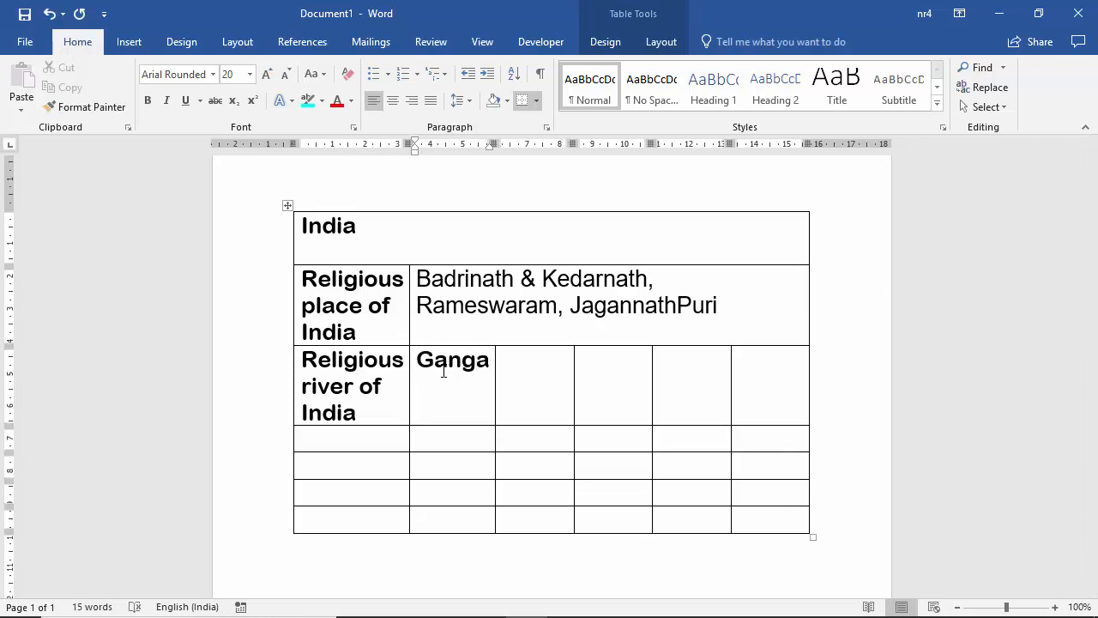
pyautogui.click(537, 367)
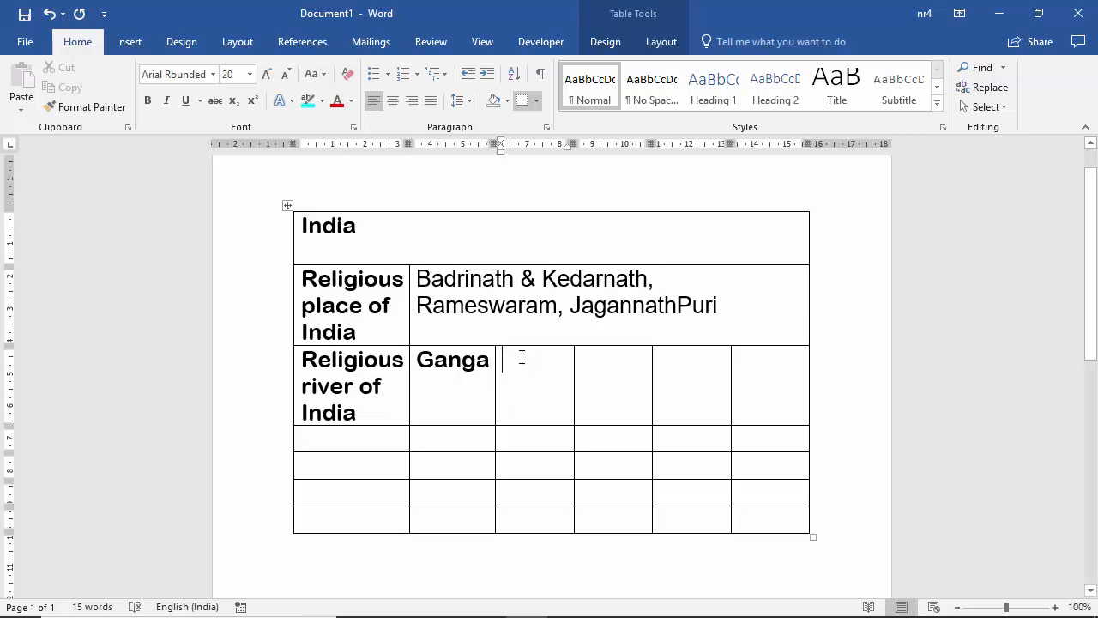
pyautogui.write('Yamuna')
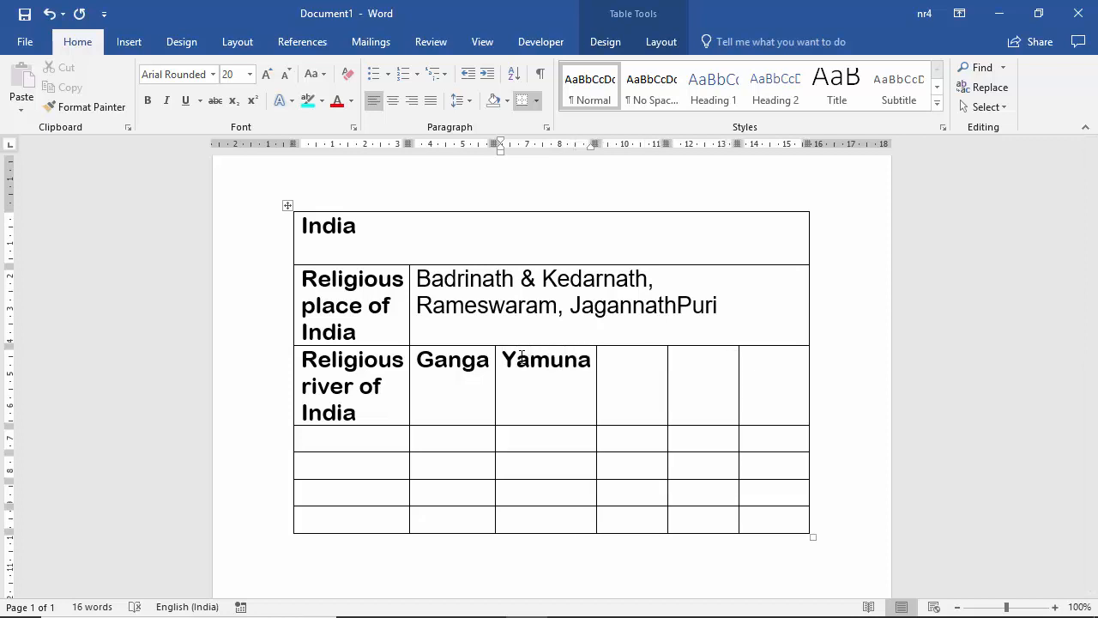
pyautogui.click(633, 363)
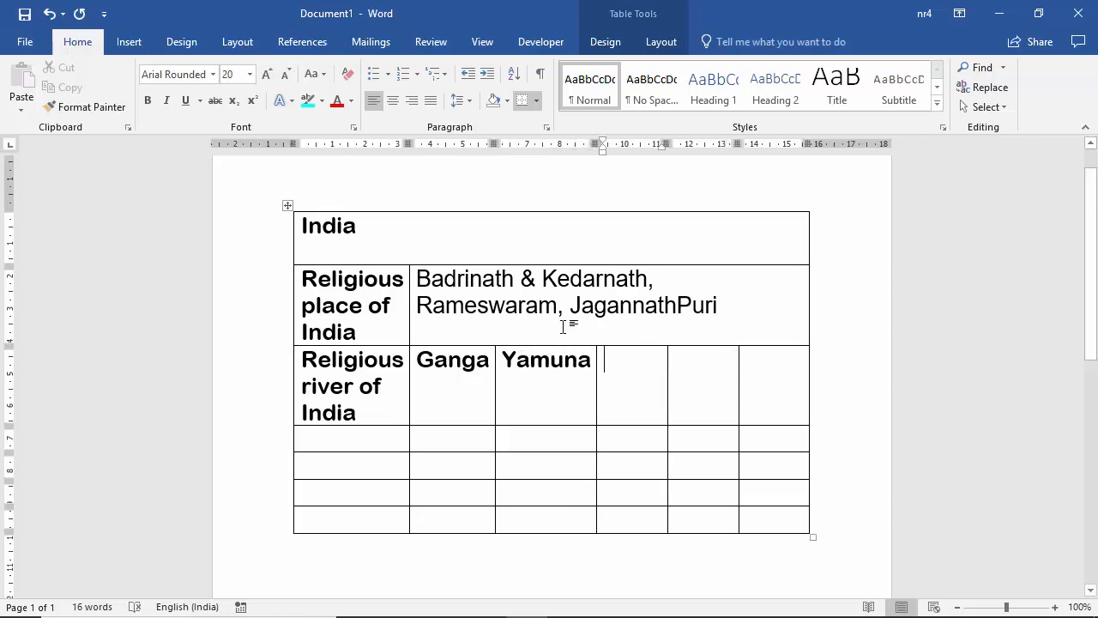
pyautogui.write('Saraswar')
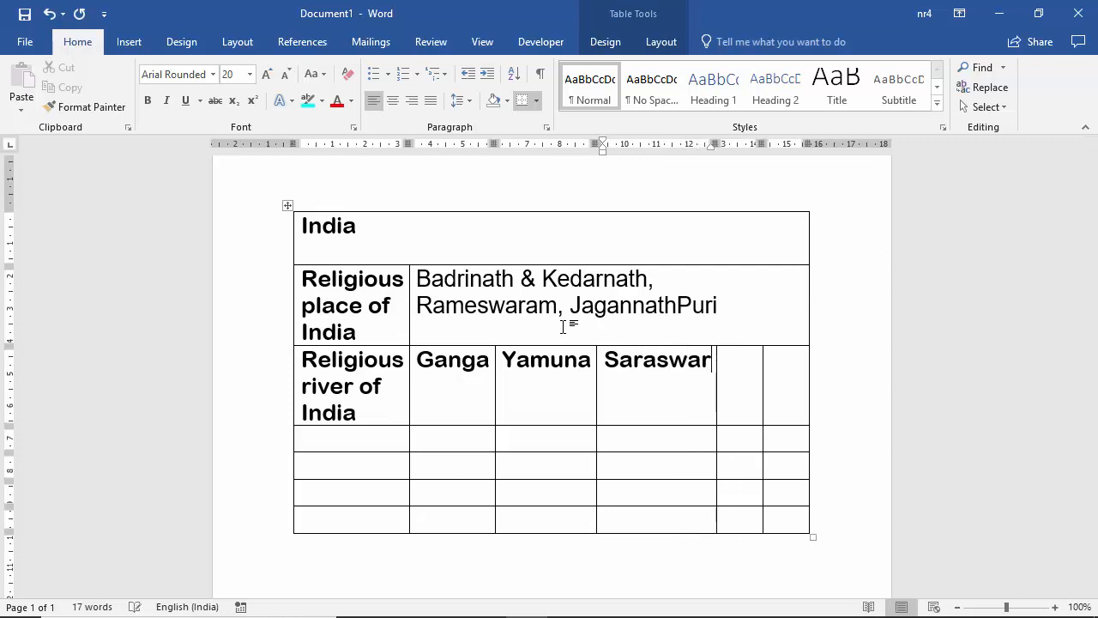
pyautogui.press('BackSpace')
pyautogui.write('ti')
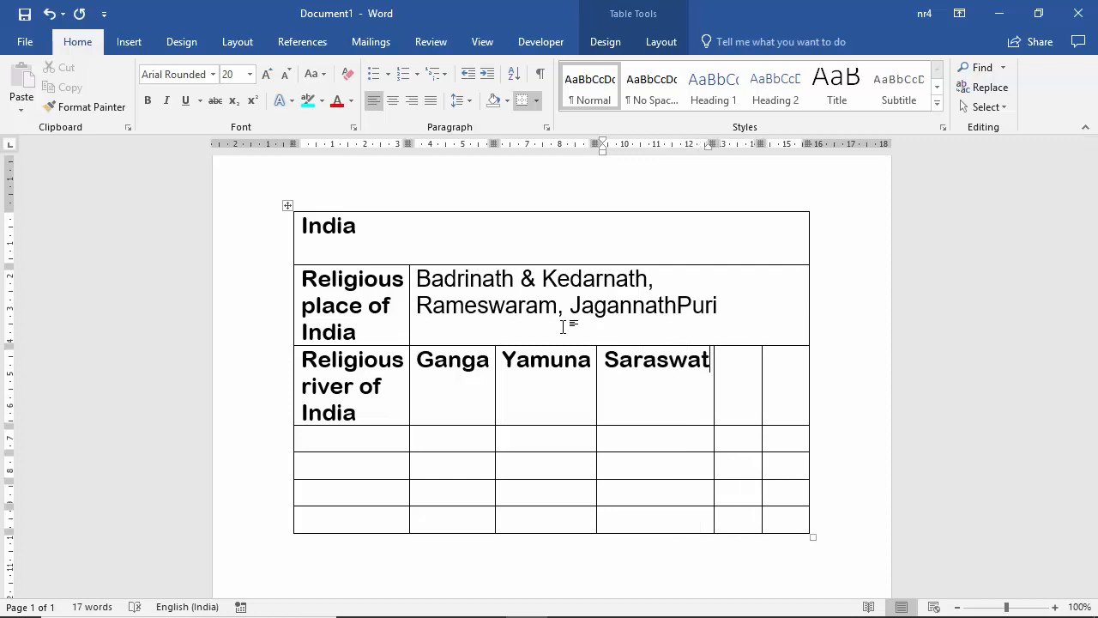
# Merge the last two cells of the river row and enter "Godavari" in the merged cell.
pyautogui.click(742, 377)
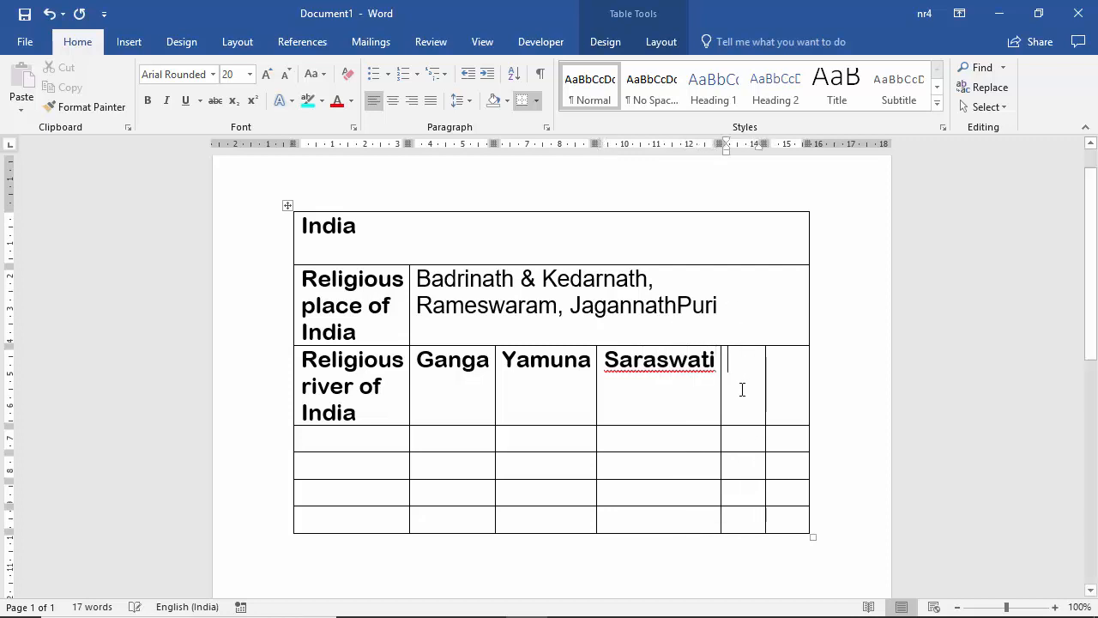
pyautogui.moveTo(730, 360); pyautogui.dragTo(787, 405)
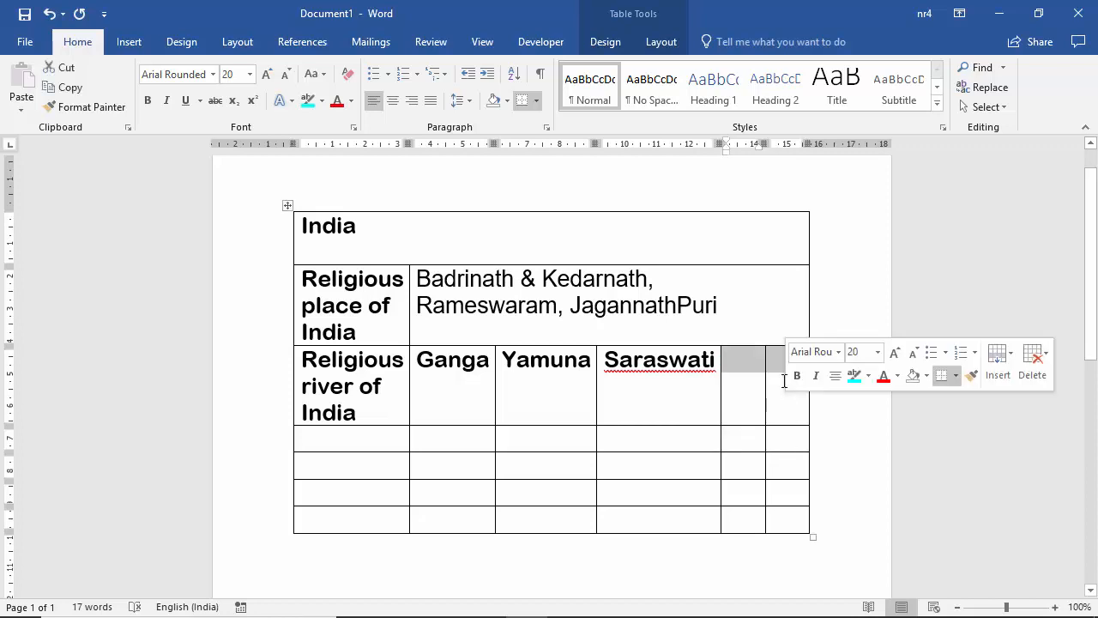
pyautogui.click(672, 43)
pyautogui.click(414, 67)
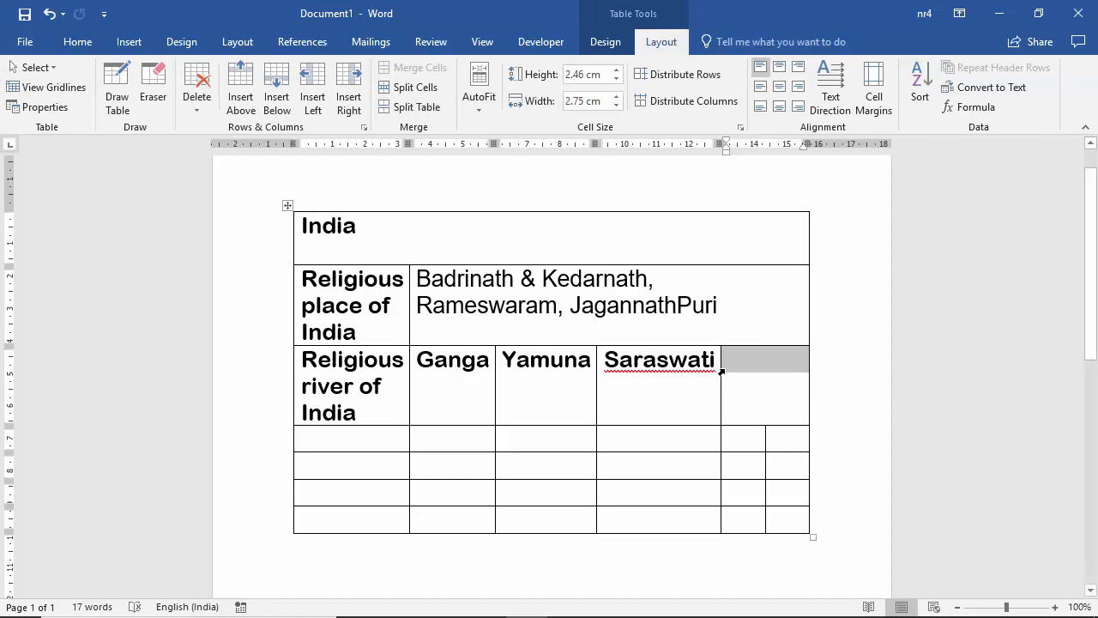
pyautogui.click(746, 375)
pyautogui.write('Godavari')
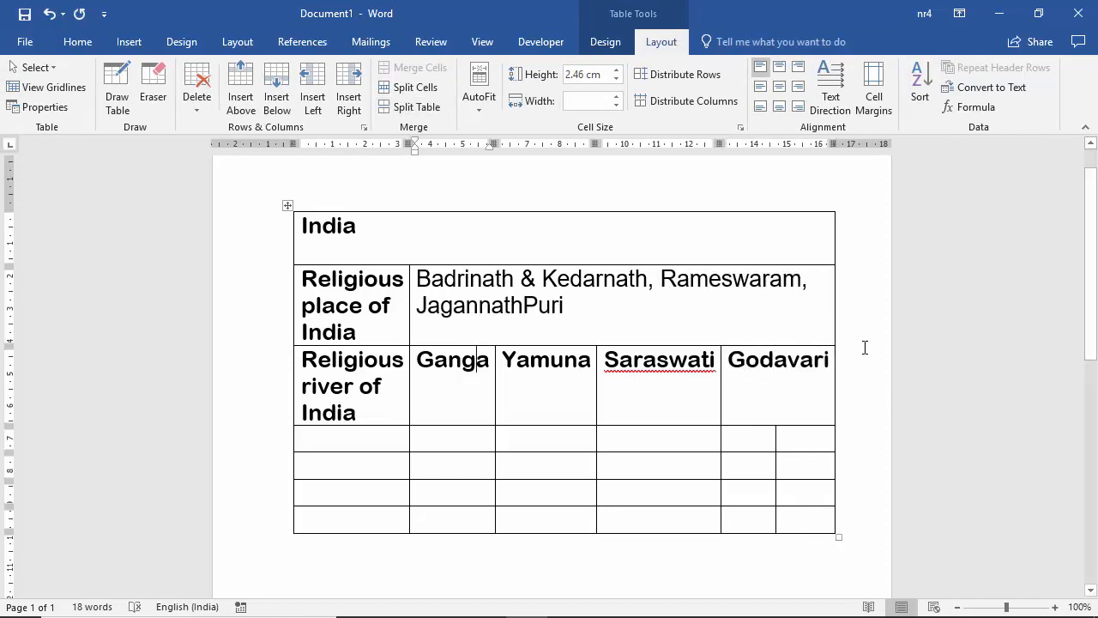
# Try adjusting the table's overall width by moving its outer border beside the "India" row.
pyautogui.hotkey('ctrl', 'z')
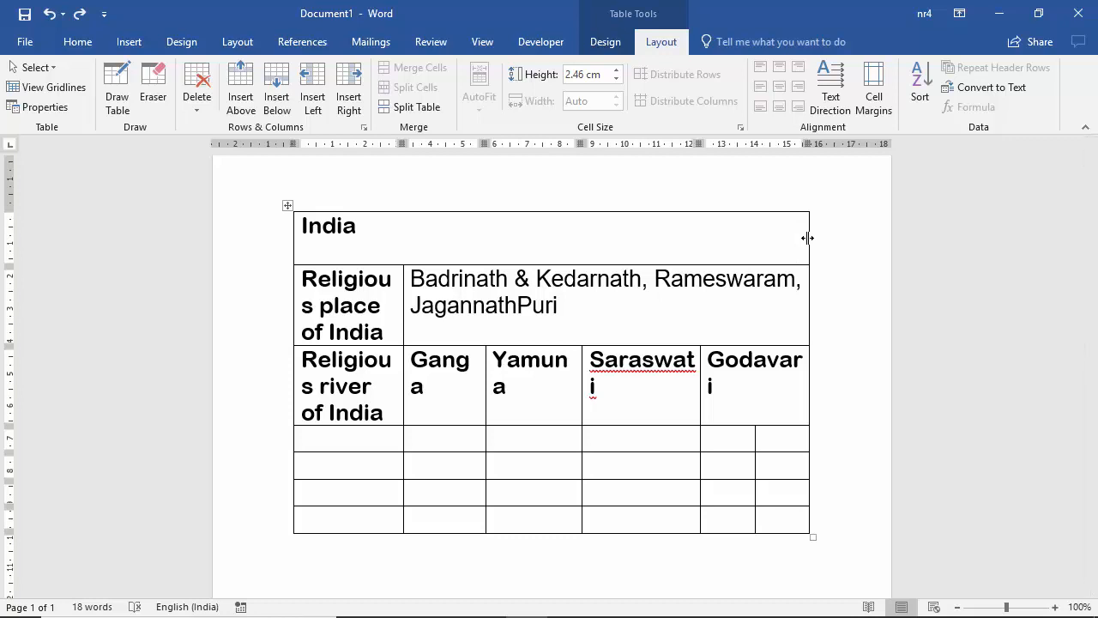
pyautogui.moveTo(807, 238); pyautogui.dragTo(809, 238)
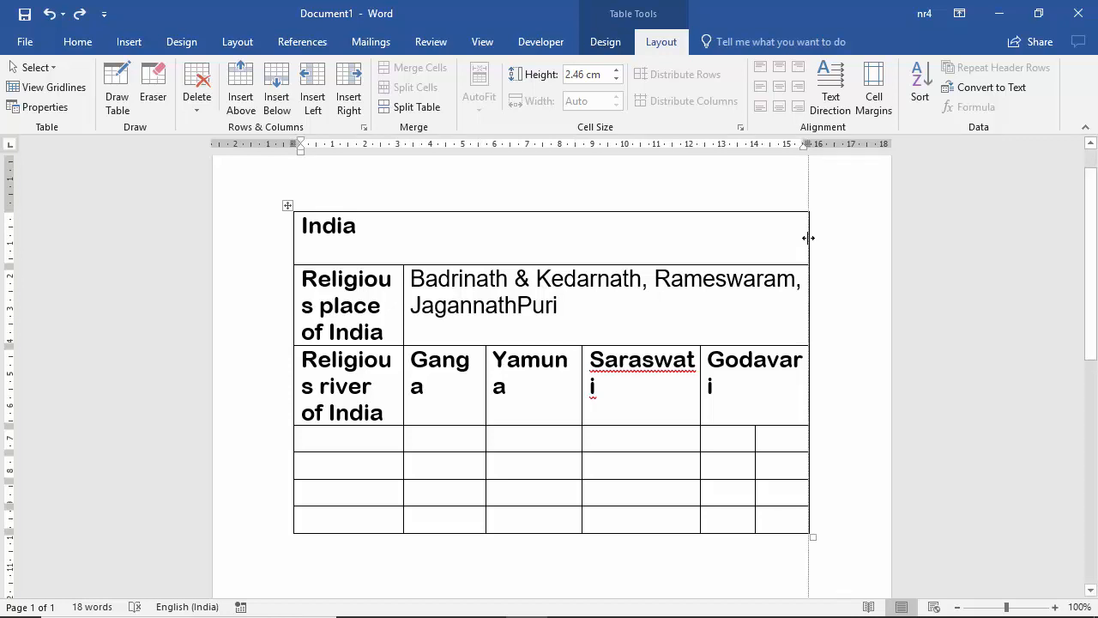
pyautogui.moveTo(809, 238); pyautogui.dragTo(825, 239)
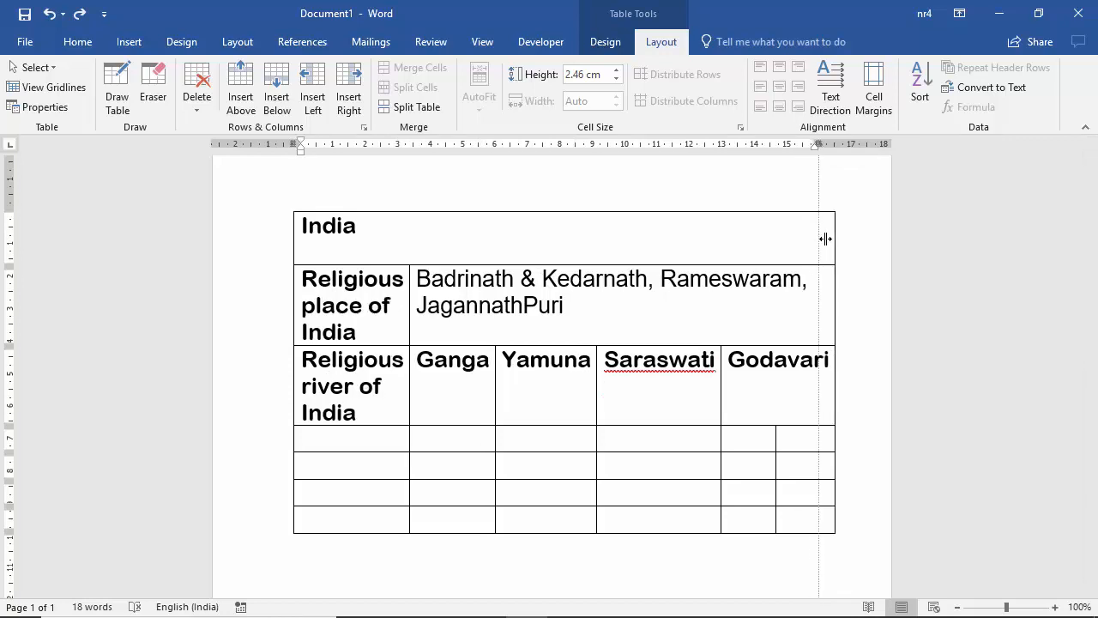
# Replace the flagged word "Saraswati" in the river row with the suggested spelling "Sarasvati".
pyautogui.rightClick(635, 362)
pyautogui.moveTo(649, 386)
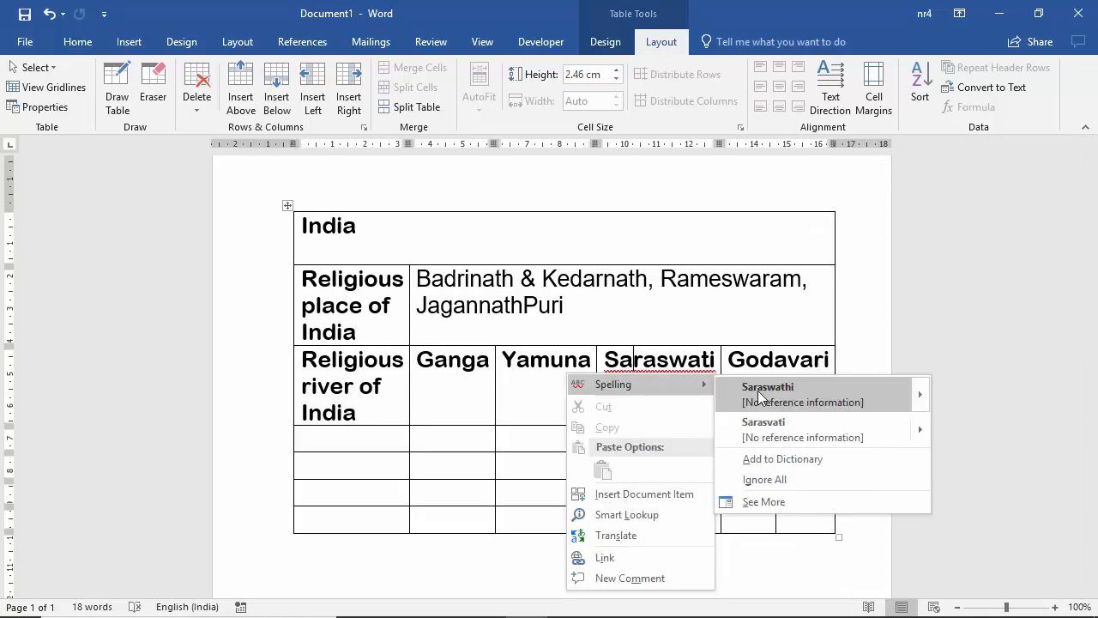
pyautogui.click(760, 430)
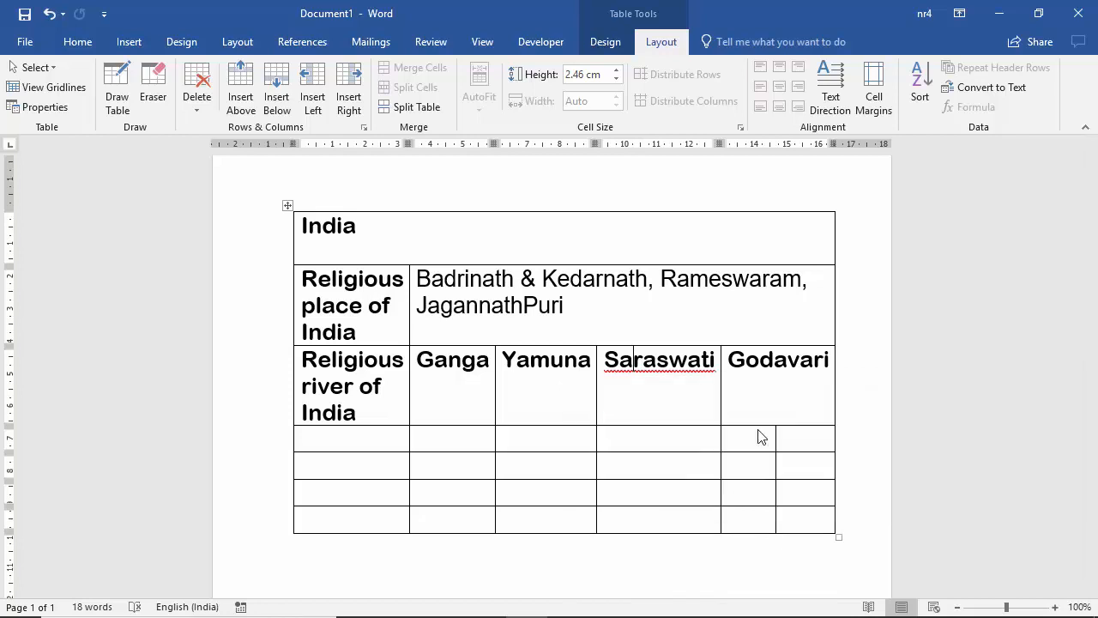
pyautogui.click(368, 445)
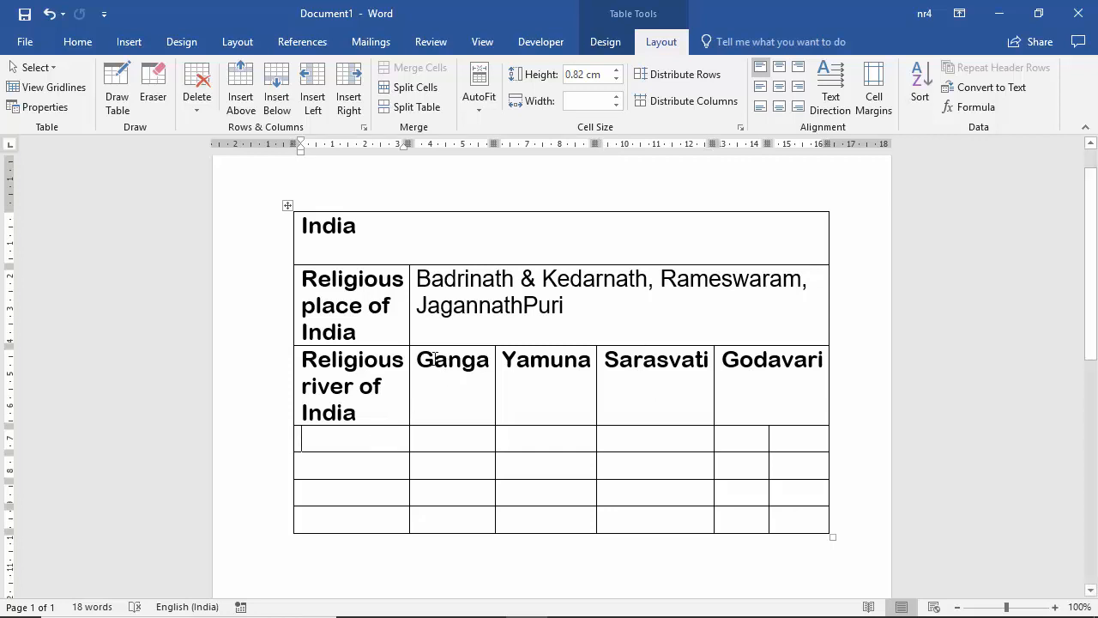
# Set the font of the four river names, from "Ganga" to "Godavari", to Arial.
pyautogui.moveTo(420, 361); pyautogui.dragTo(791, 364)
pyautogui.click(840, 305)
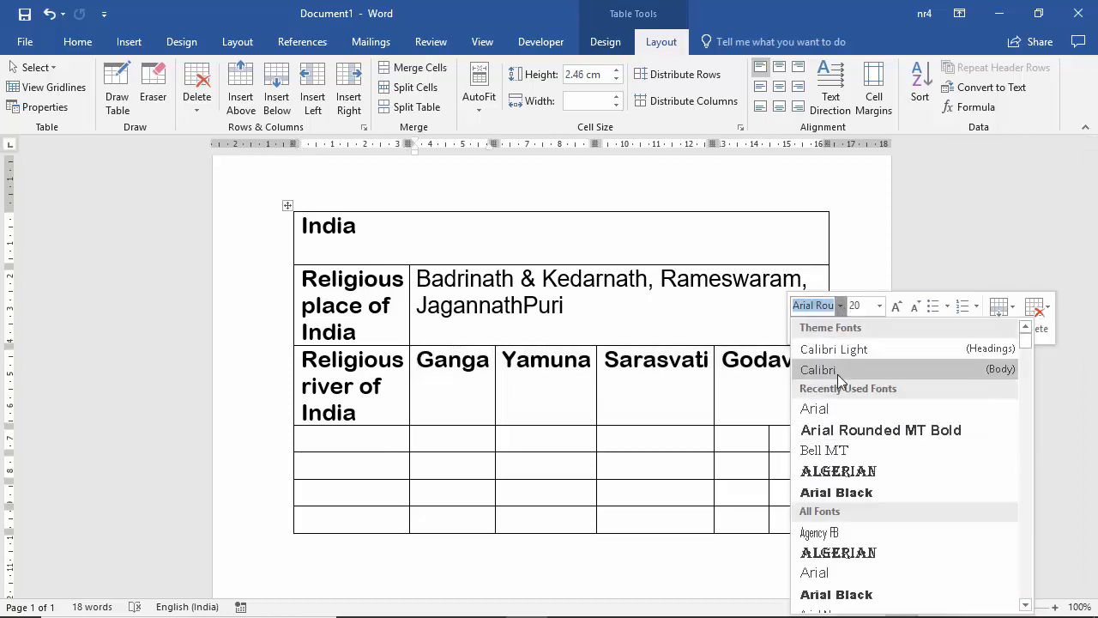
pyautogui.click(829, 407)
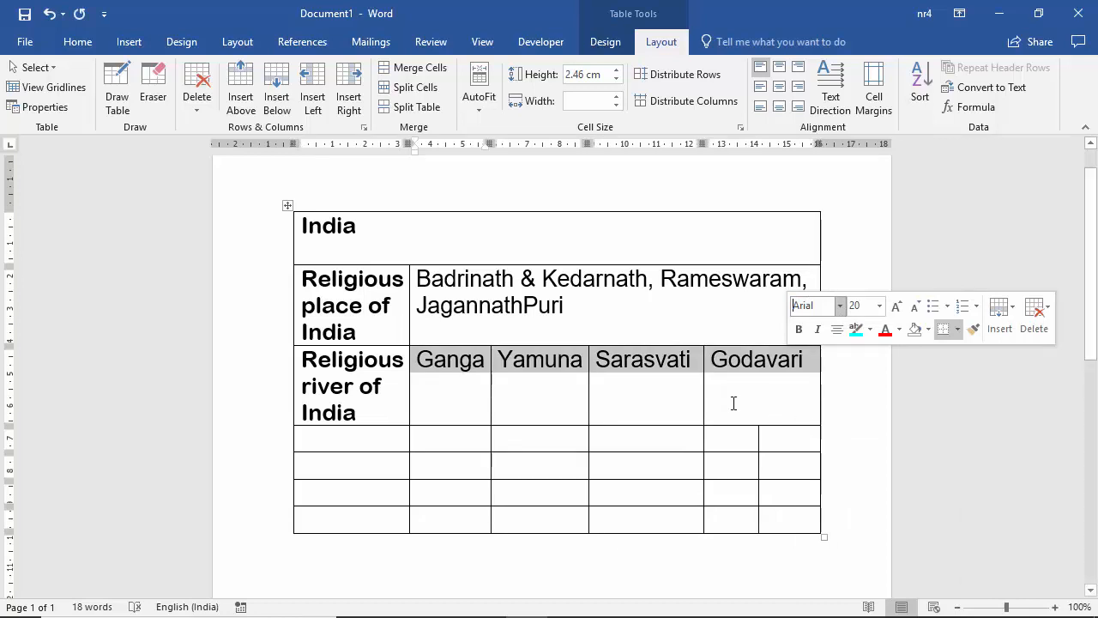
pyautogui.click(750, 387)
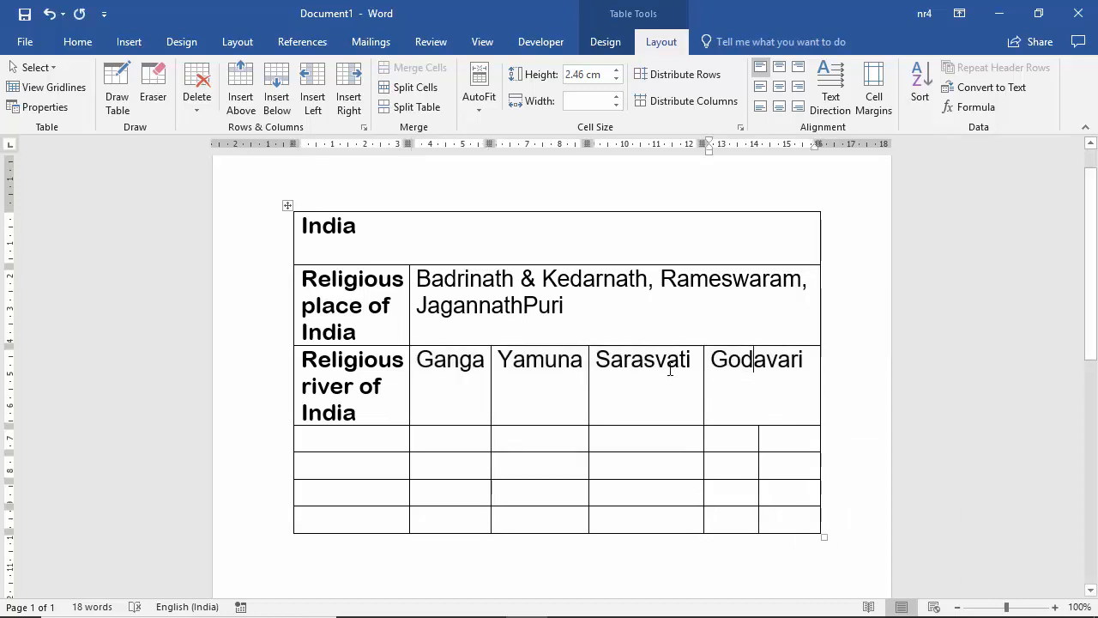
# Set the font size of the religious places text and the four river names to 16.
pyautogui.moveTo(415, 280); pyautogui.dragTo(787, 375)
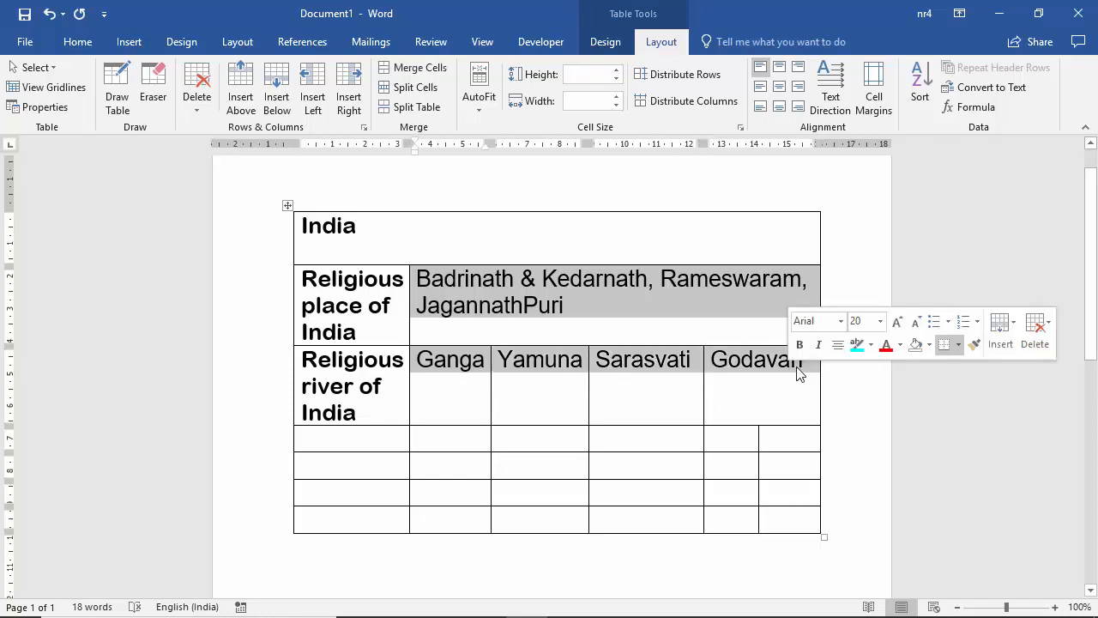
pyautogui.click(879, 321)
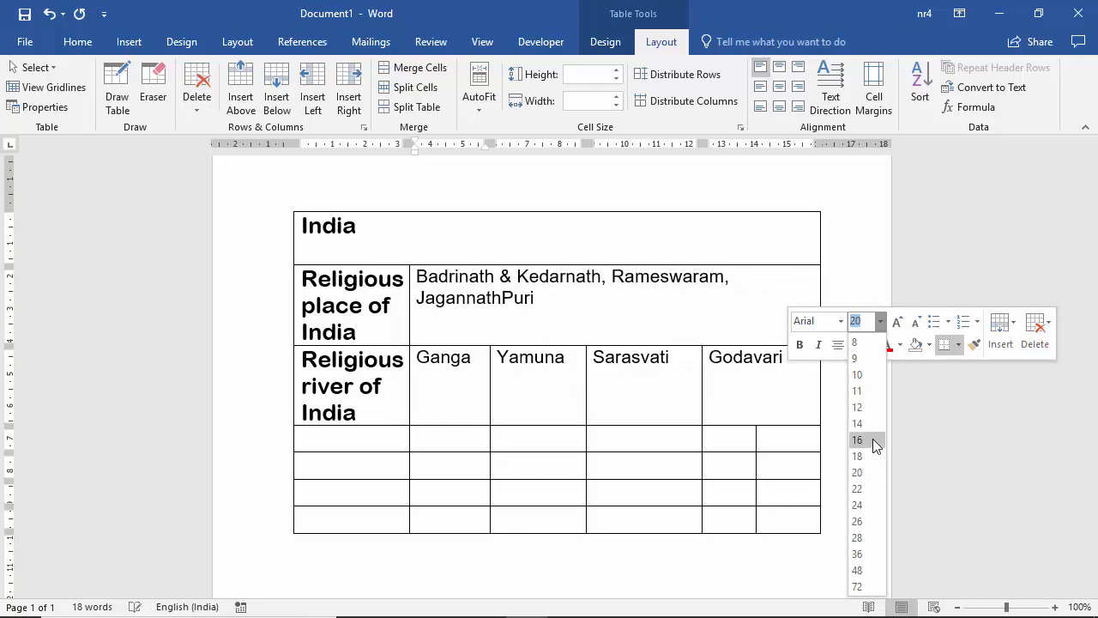
pyautogui.click(873, 439)
pyautogui.click(919, 416)
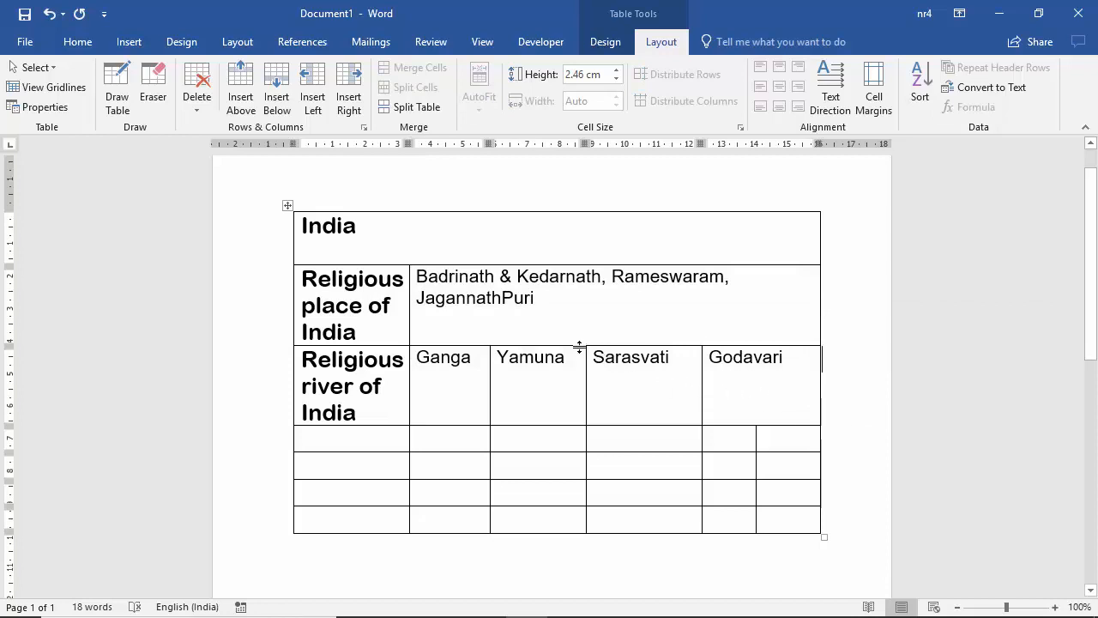
# Center the "India" heading horizontally in the table's first row.
pyautogui.moveTo(364, 230); pyautogui.dragTo(298, 230)
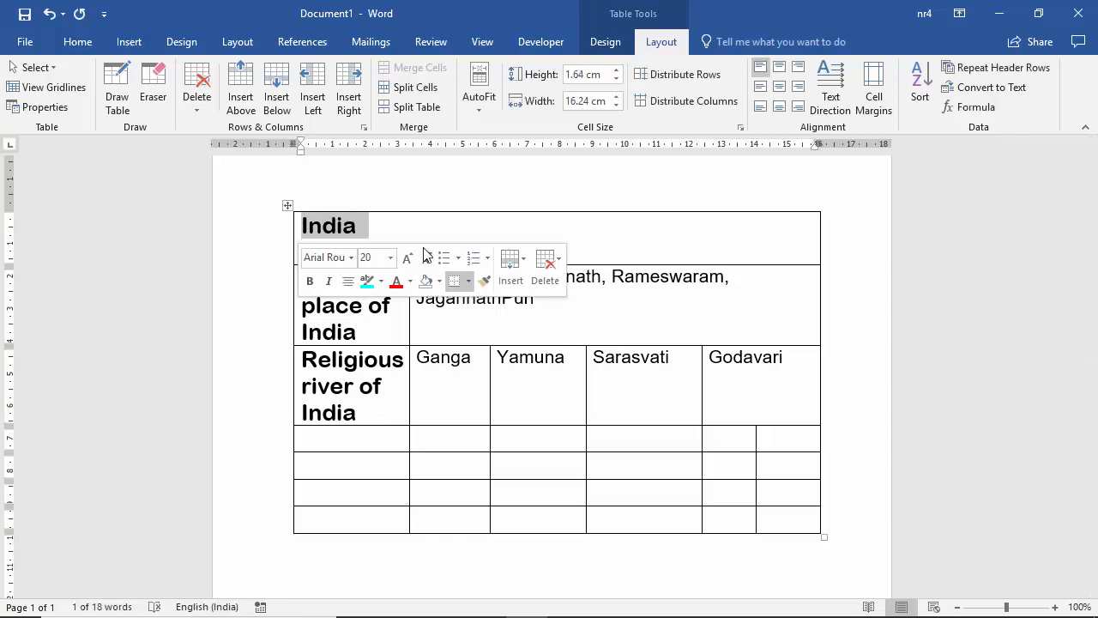
pyautogui.click(86, 46)
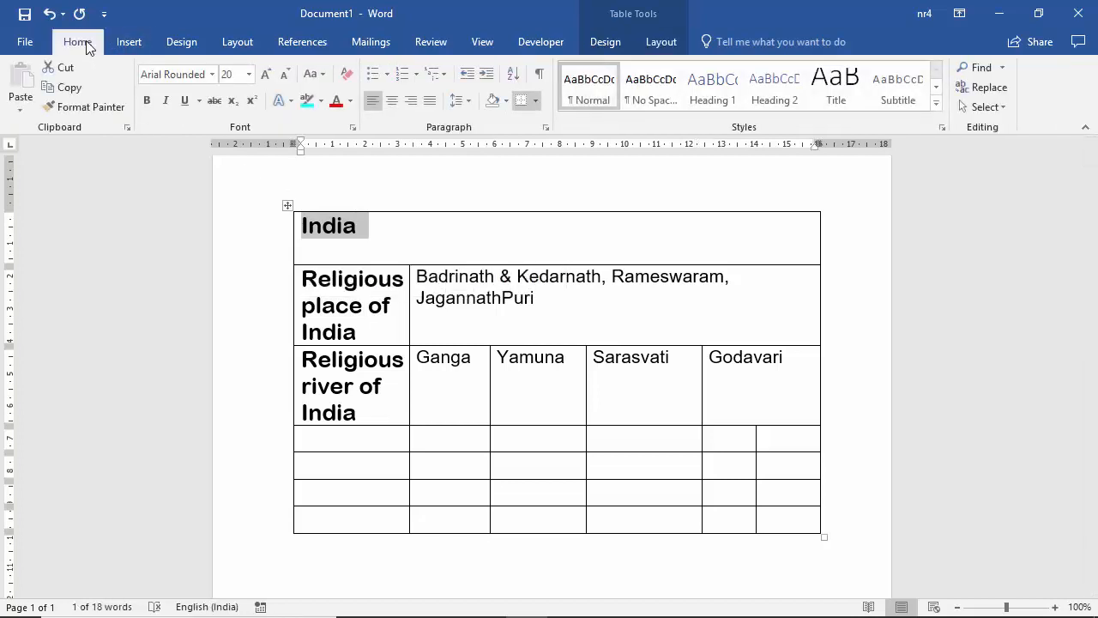
pyautogui.click(394, 108)
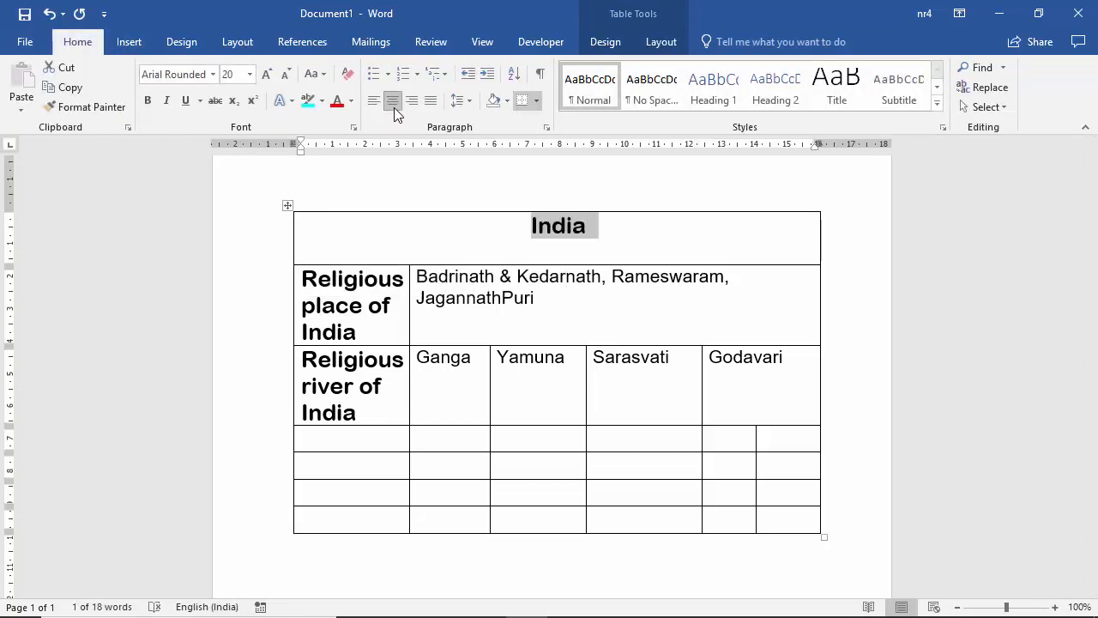
pyautogui.hotkey('ctrl', 'a')
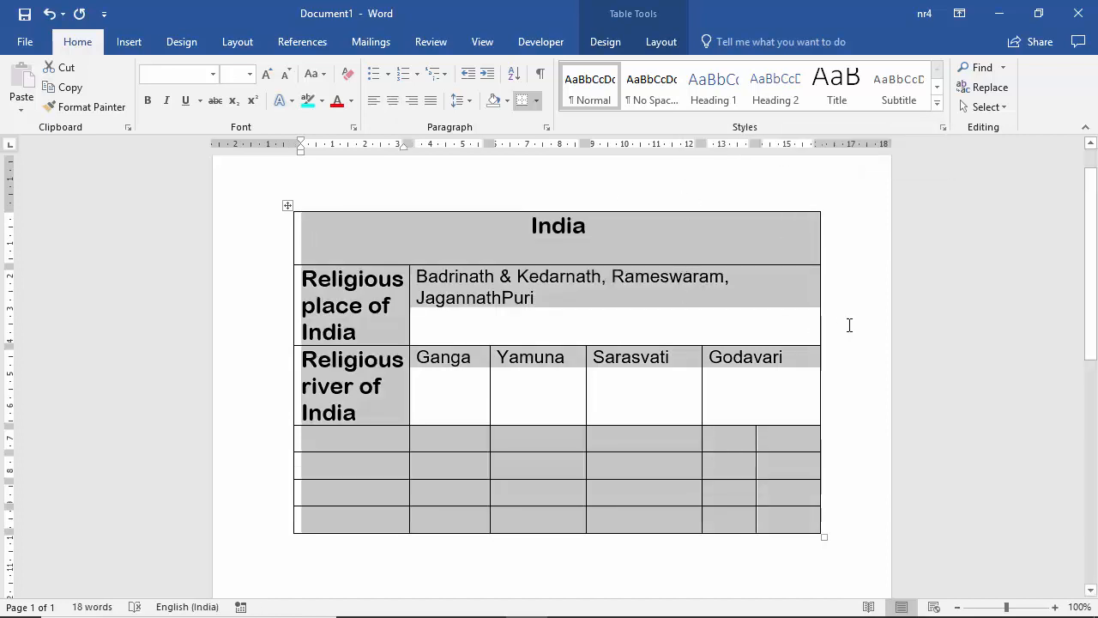
pyautogui.click(850, 325)
pyautogui.scroll(-2, 855, 356)
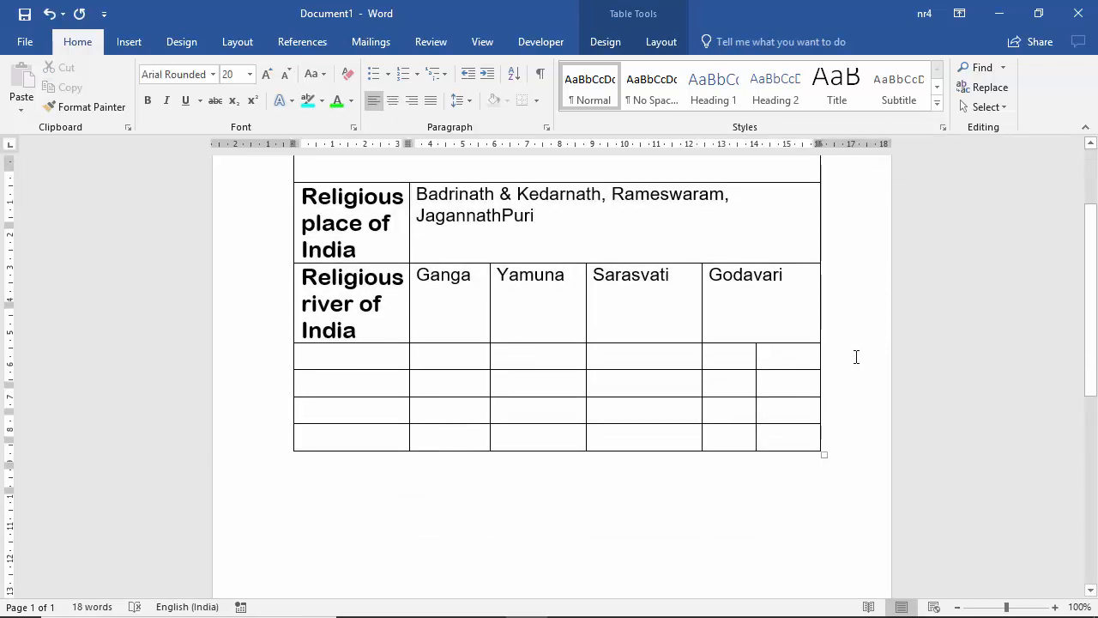
pyautogui.scroll(1, 856, 357)
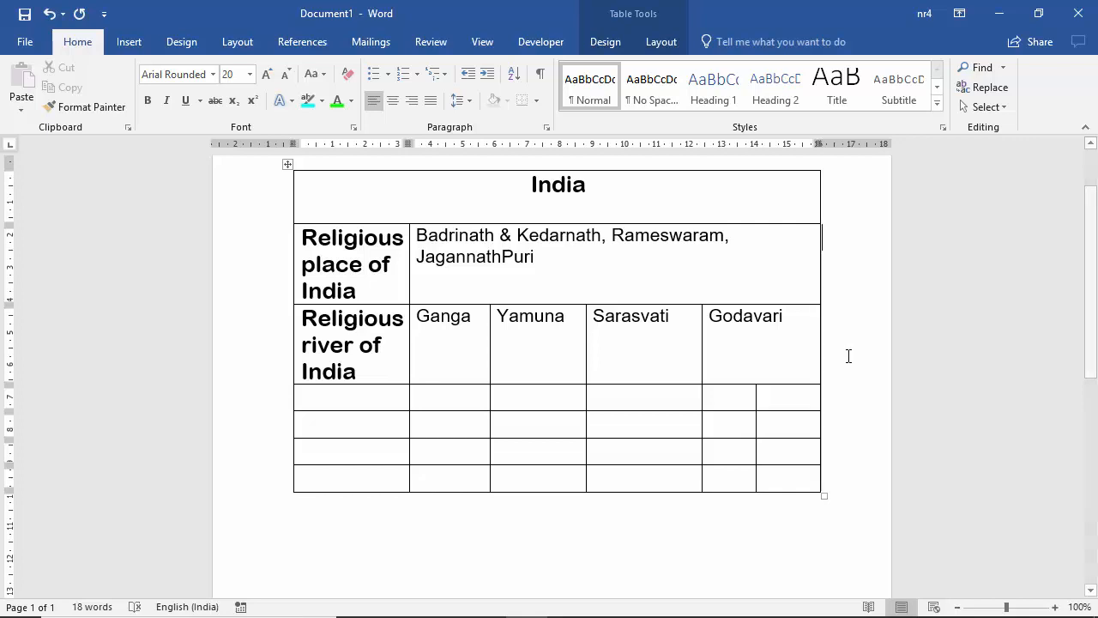
# Shade the "Ganga" cell in the river row with a light blue theme color.
pyautogui.click(472, 332)
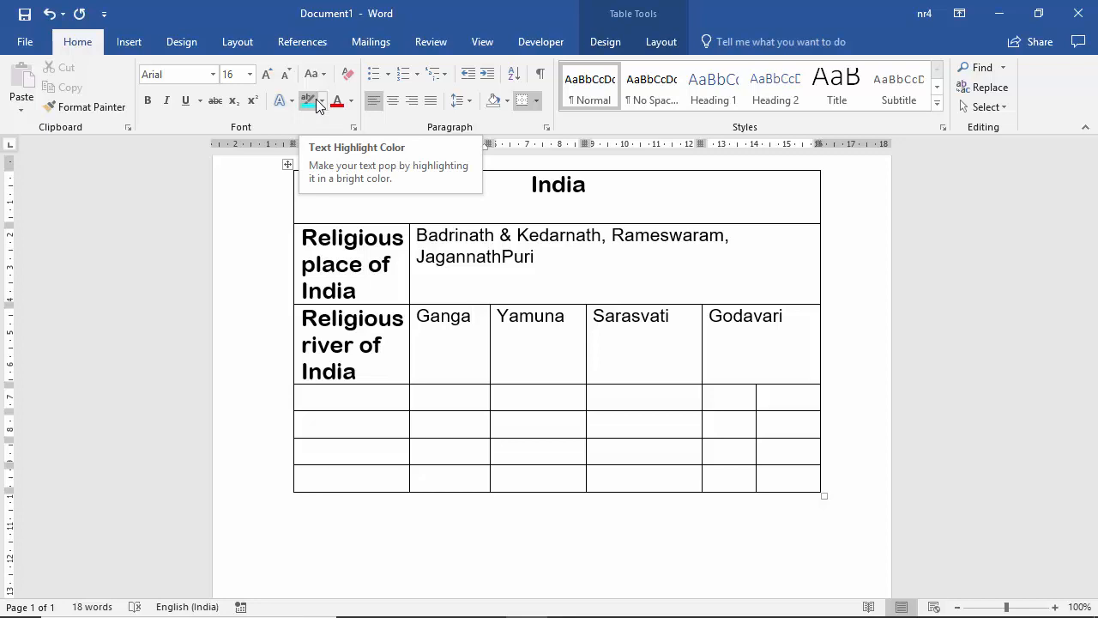
pyautogui.rightClick(442, 348)
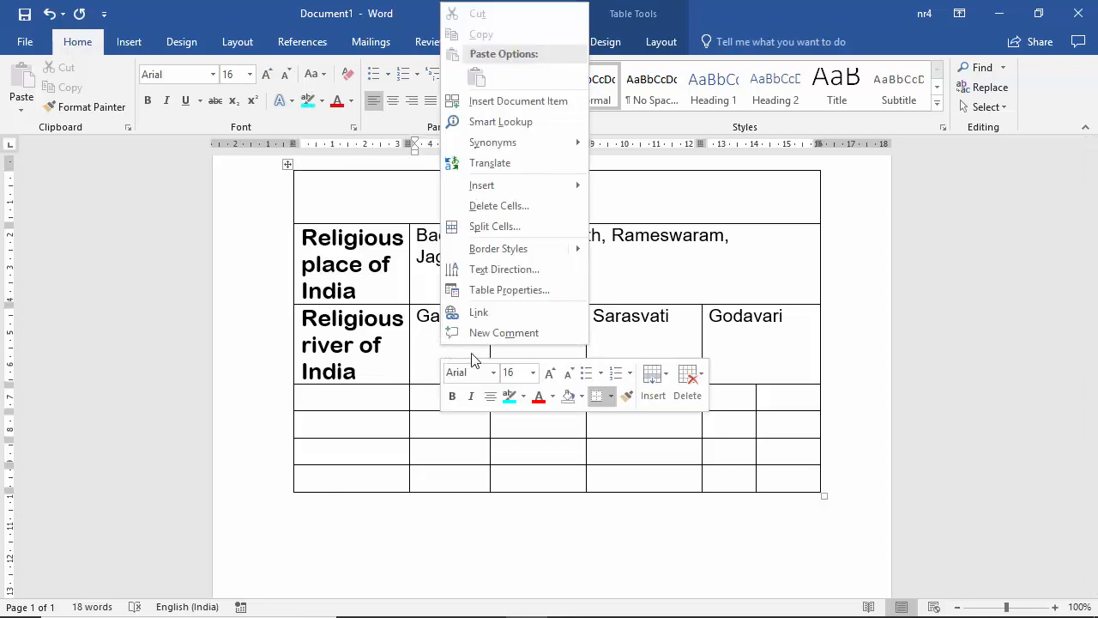
pyautogui.click(581, 397)
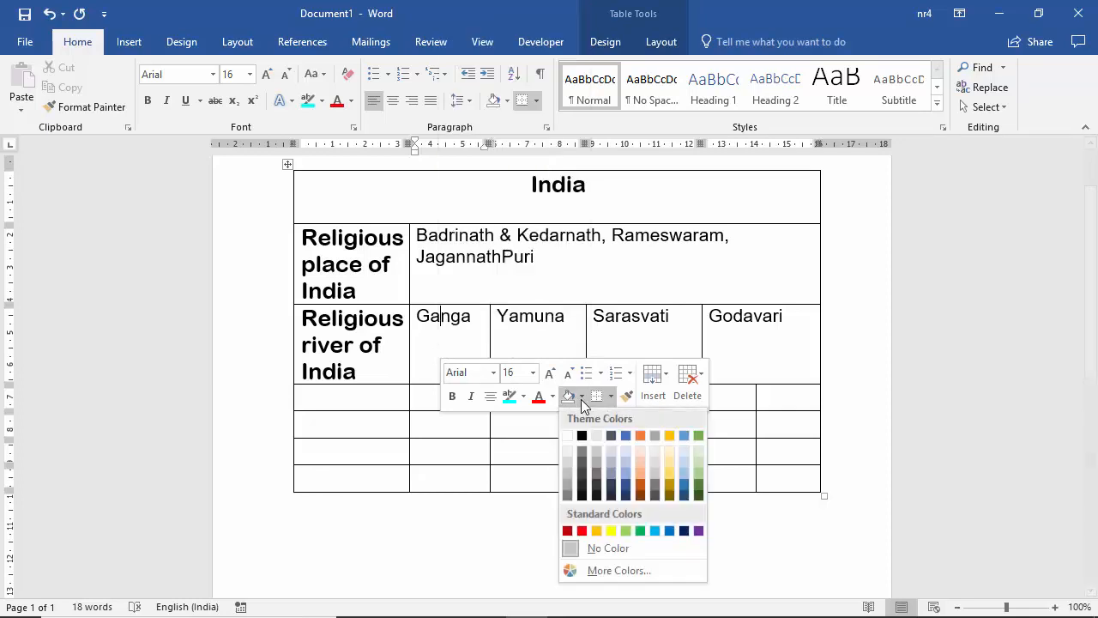
pyautogui.click(683, 477)
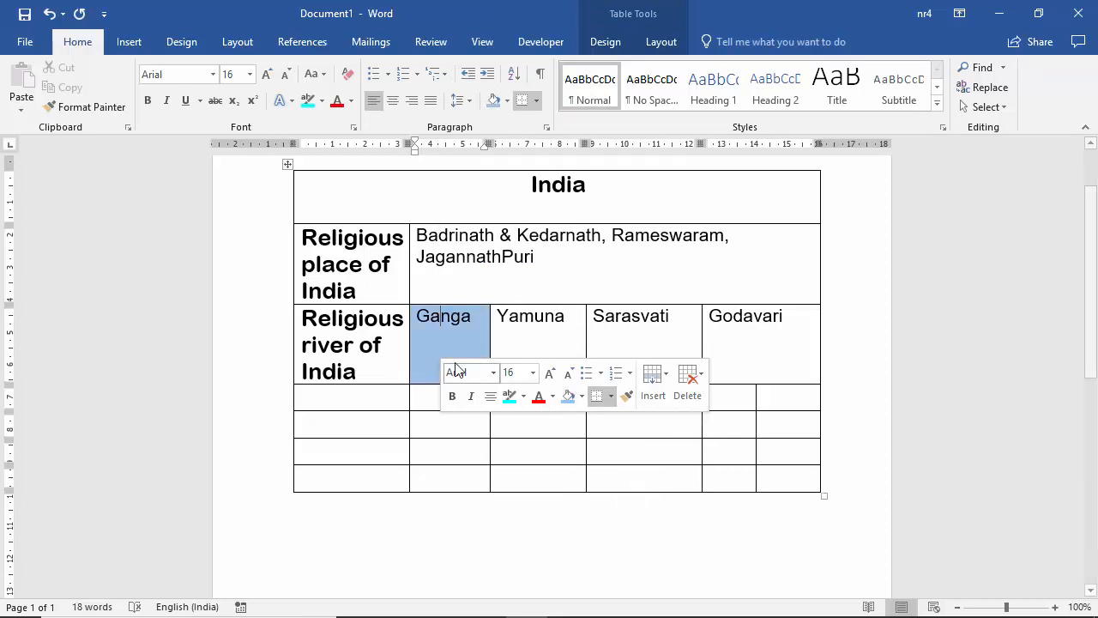
# Apply the same light blue shading to the "Yamuna", "Sarasvati" and "Godavari" cells.
pyautogui.click(518, 340)
pyautogui.rightClick(535, 347)
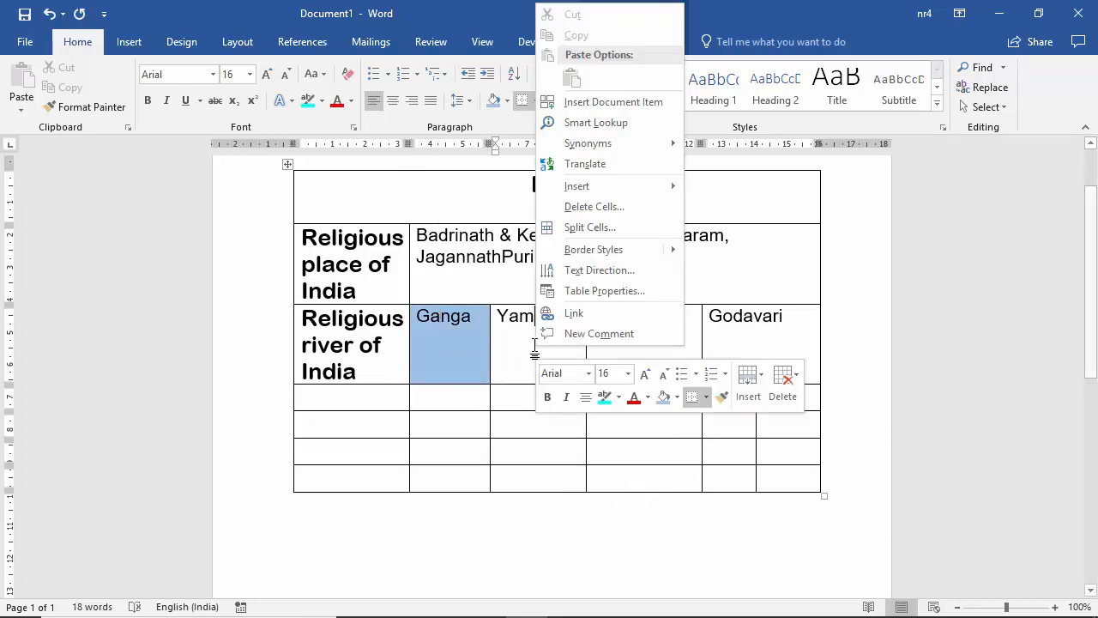
pyautogui.click(661, 401)
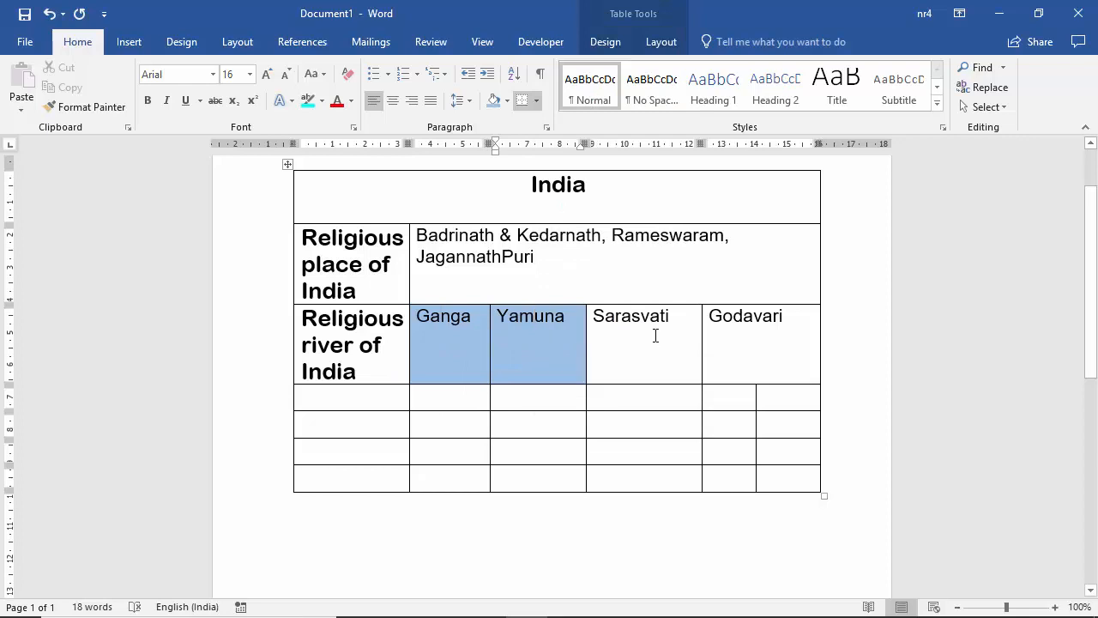
pyautogui.rightClick(656, 334)
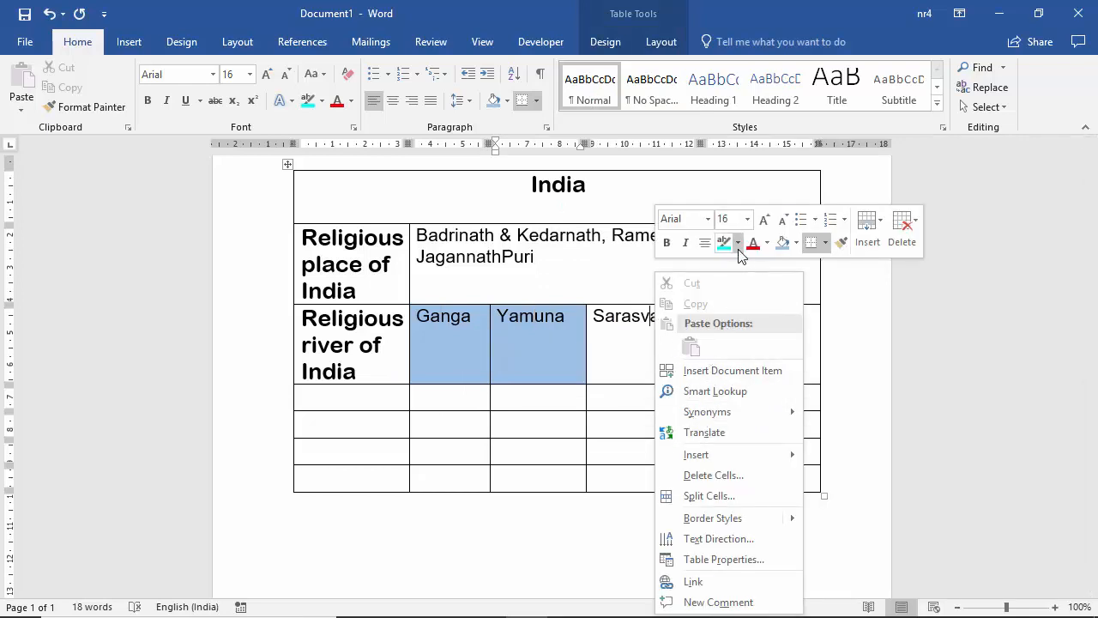
pyautogui.click(782, 243)
pyautogui.rightClick(750, 326)
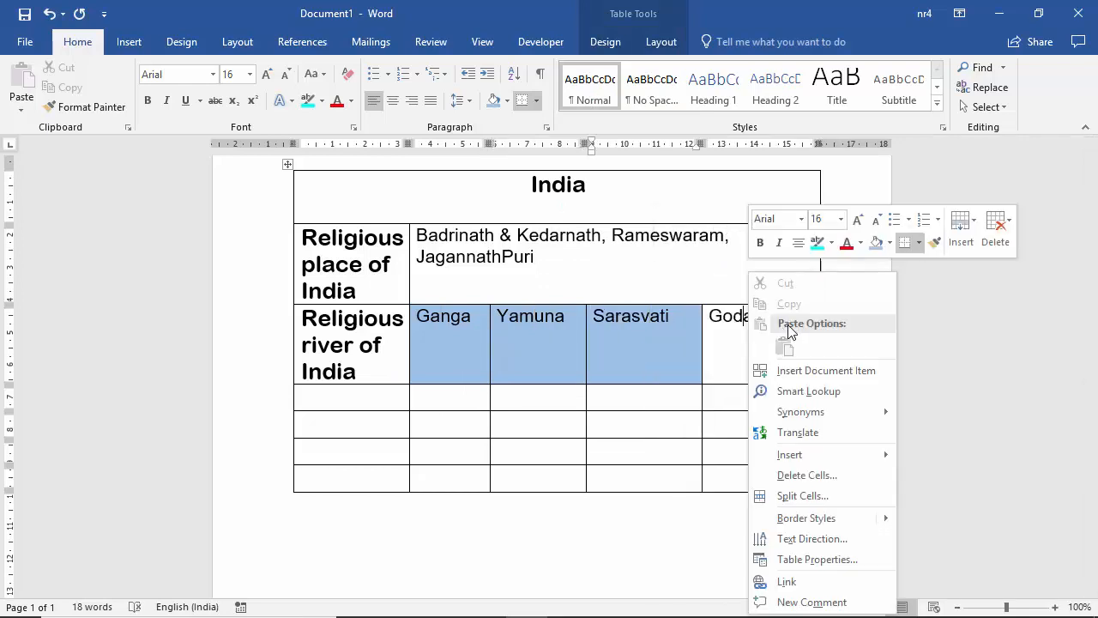
pyautogui.click(876, 251)
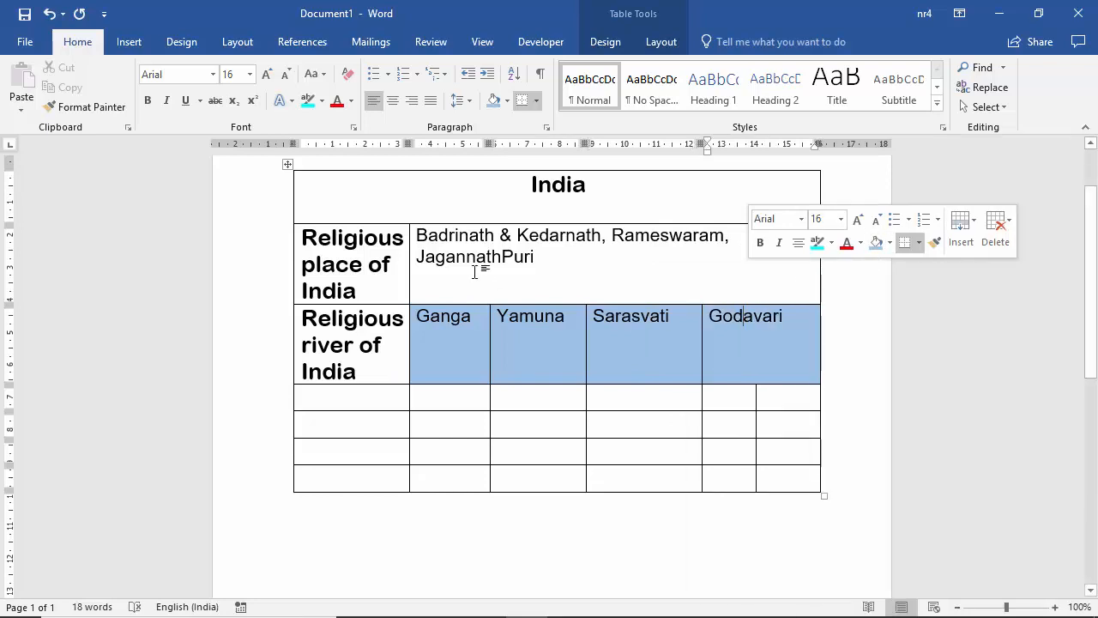
# Shade the cell listing the religious places with a light gold theme color.
pyautogui.click(475, 272)
pyautogui.rightClick(579, 265)
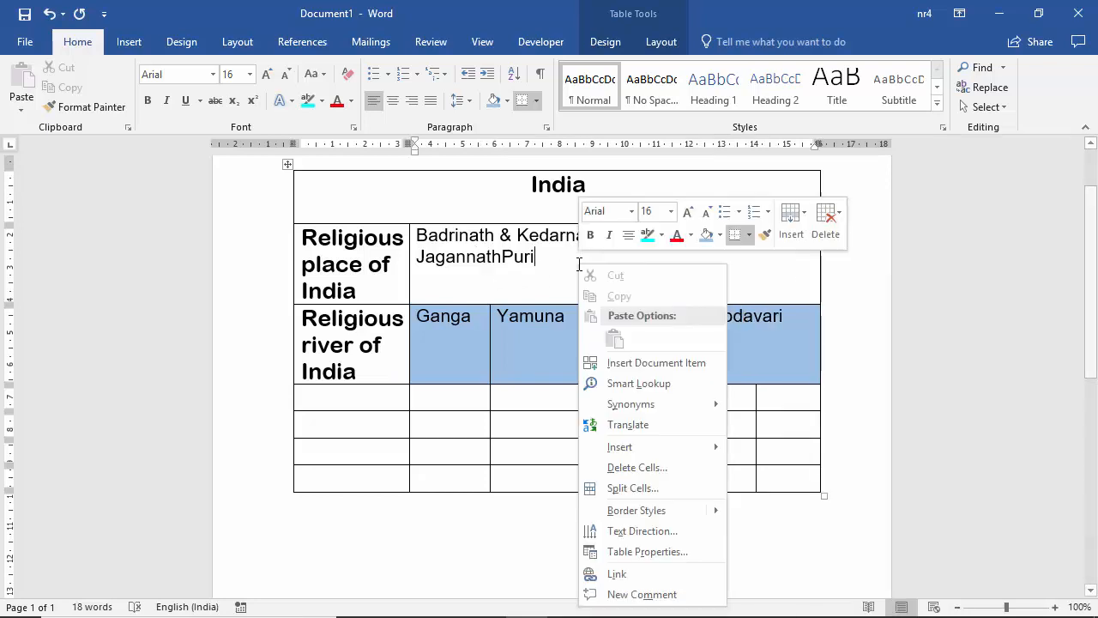
pyautogui.click(721, 240)
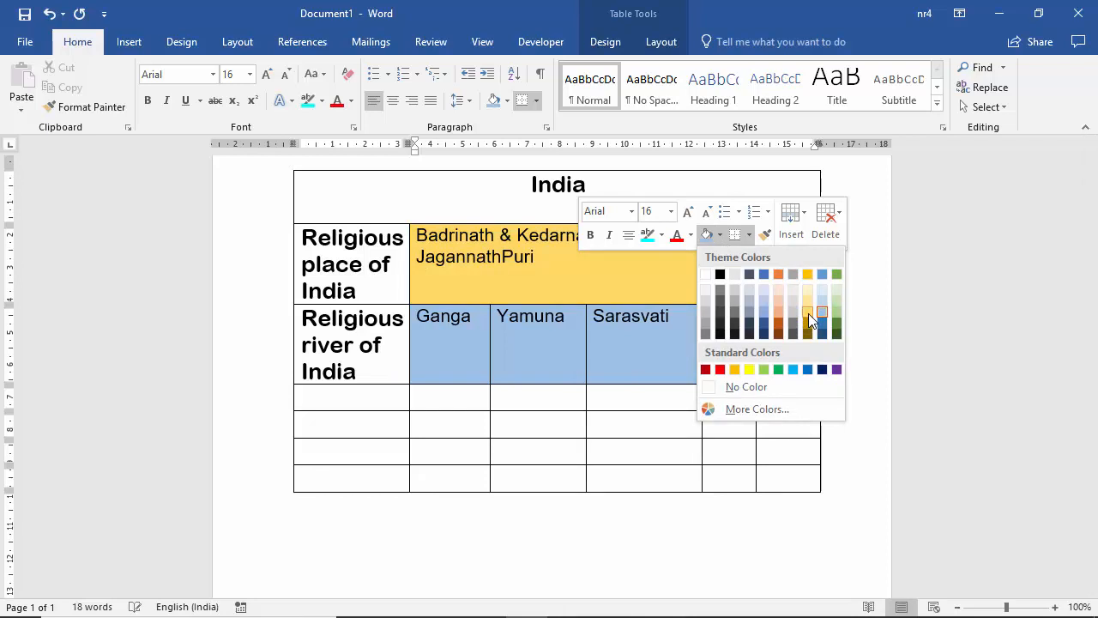
pyautogui.click(808, 313)
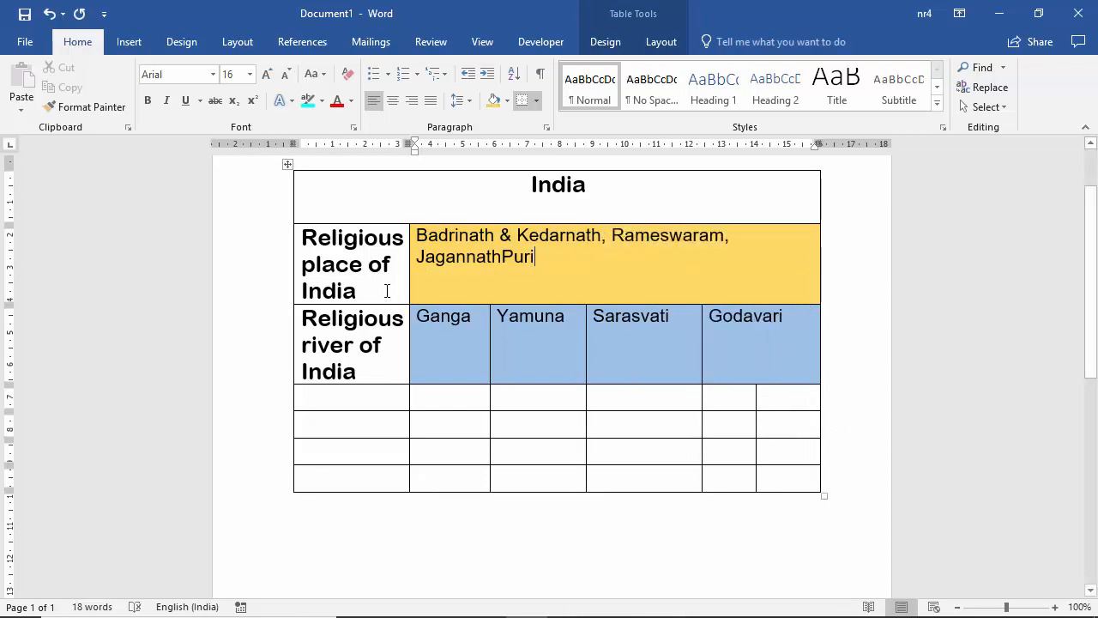
# Enter the row label "Historical place of India" in the first cell below "Religious river of India".
pyautogui.scroll(-2, 459, 299)
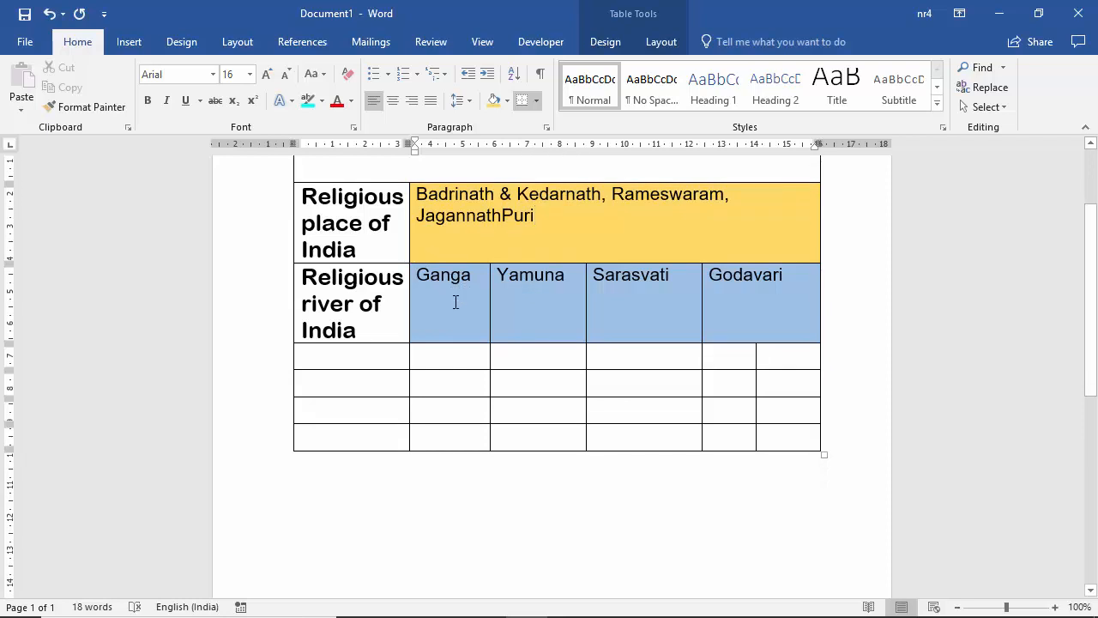
pyautogui.scroll(3, 455, 311)
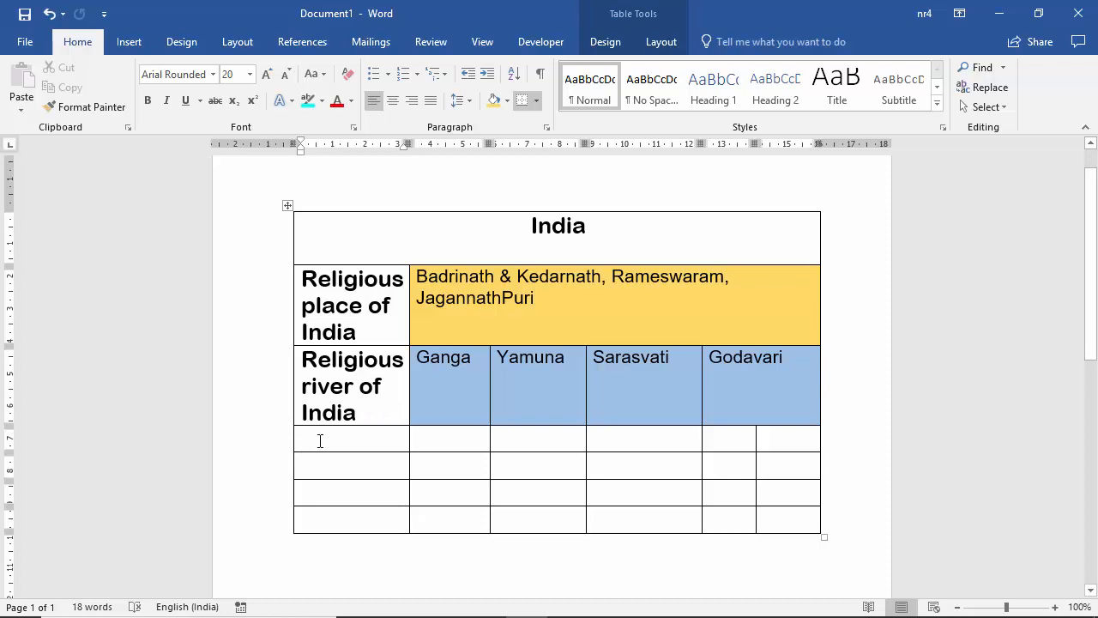
pyautogui.write('Historial')
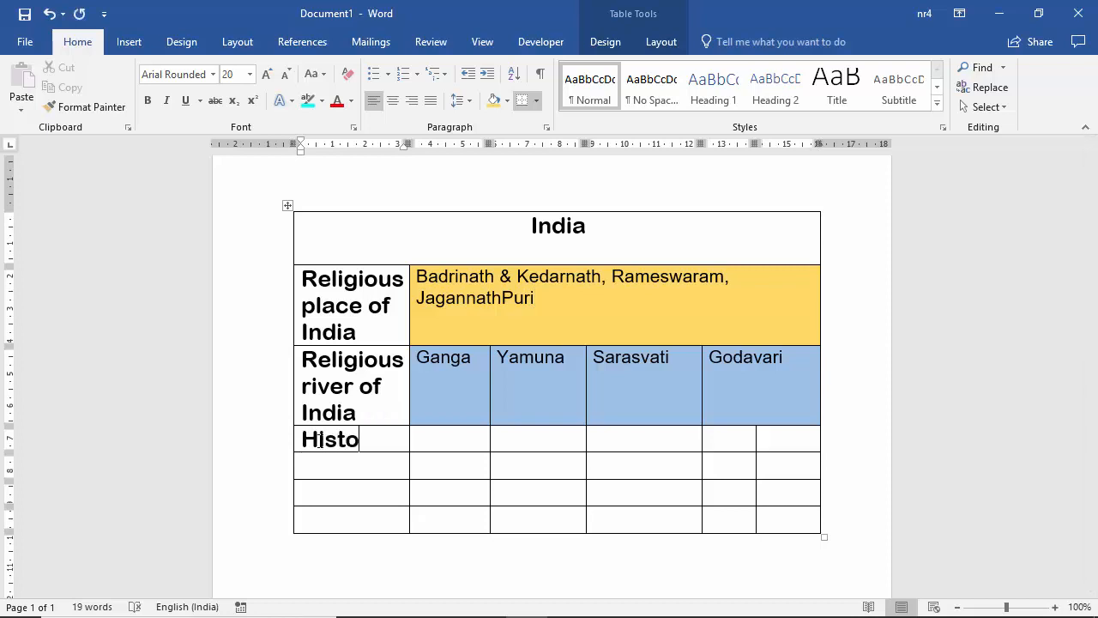
pyautogui.press('BackSpace')
pyautogui.press('BackSpace')
pyautogui.write('cal')
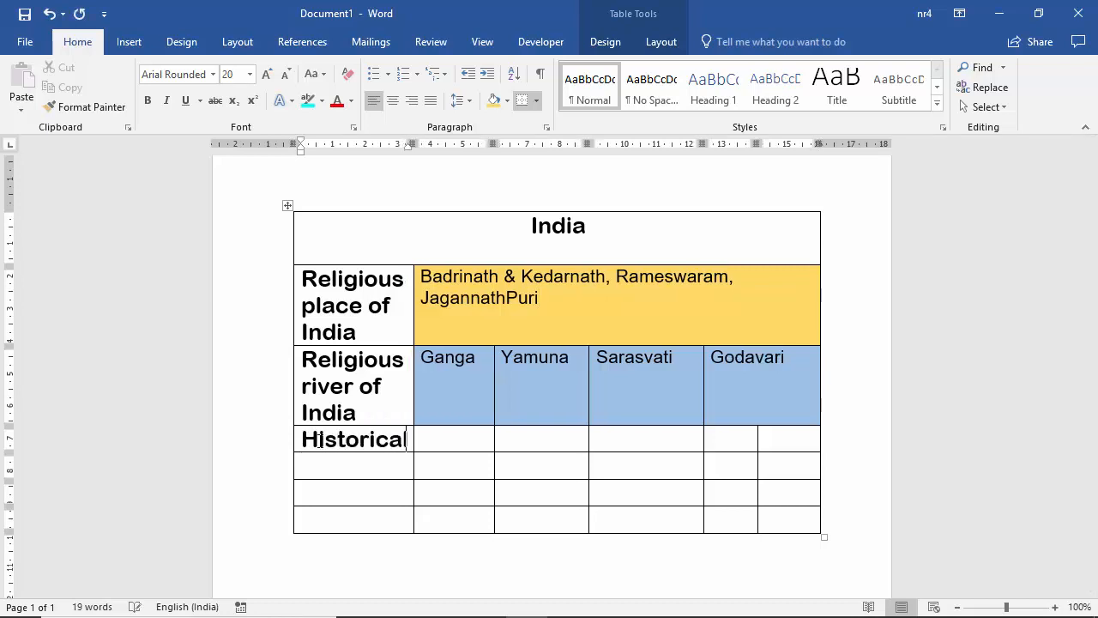
pyautogui.write(' place o')
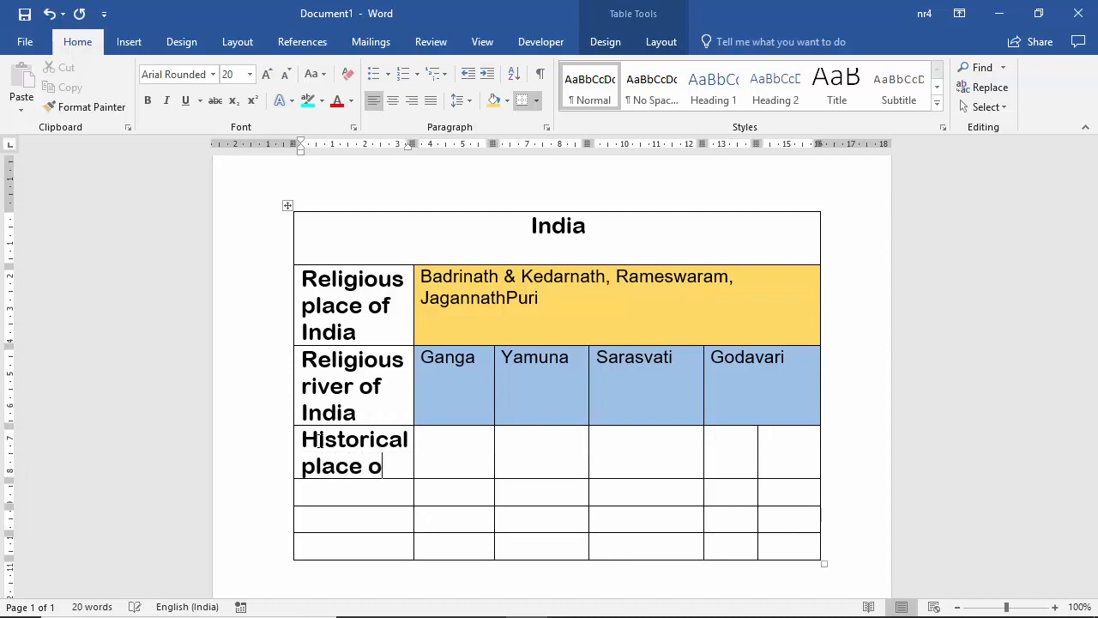
pyautogui.write('f India')
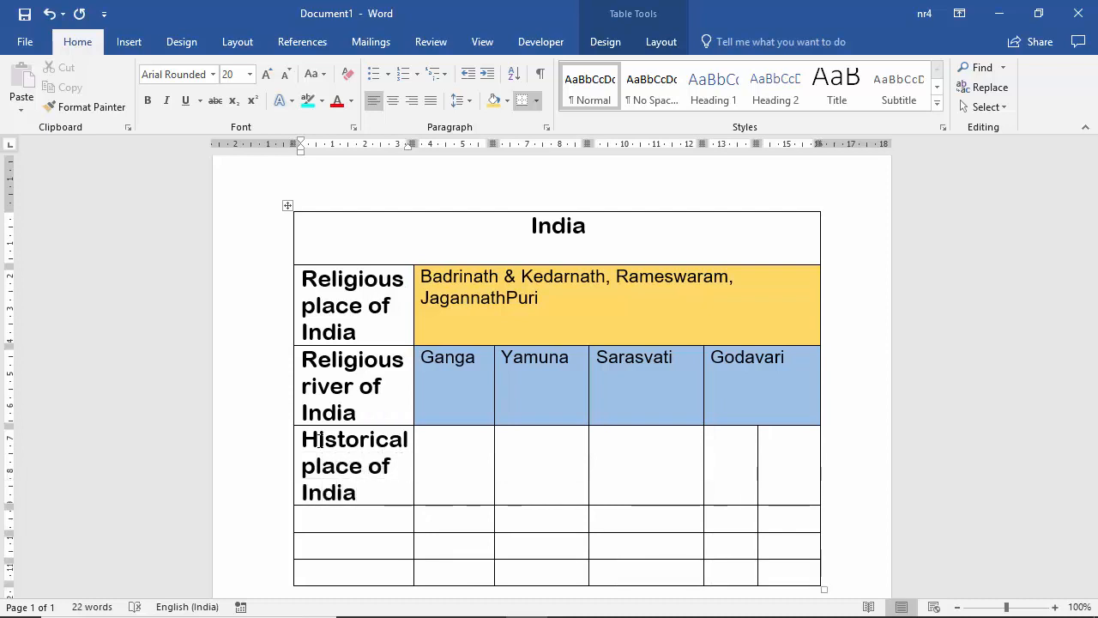
# Merge all the empty cells beside "Historical place of India" into one cell.
pyautogui.moveTo(430, 456); pyautogui.dragTo(770, 461)
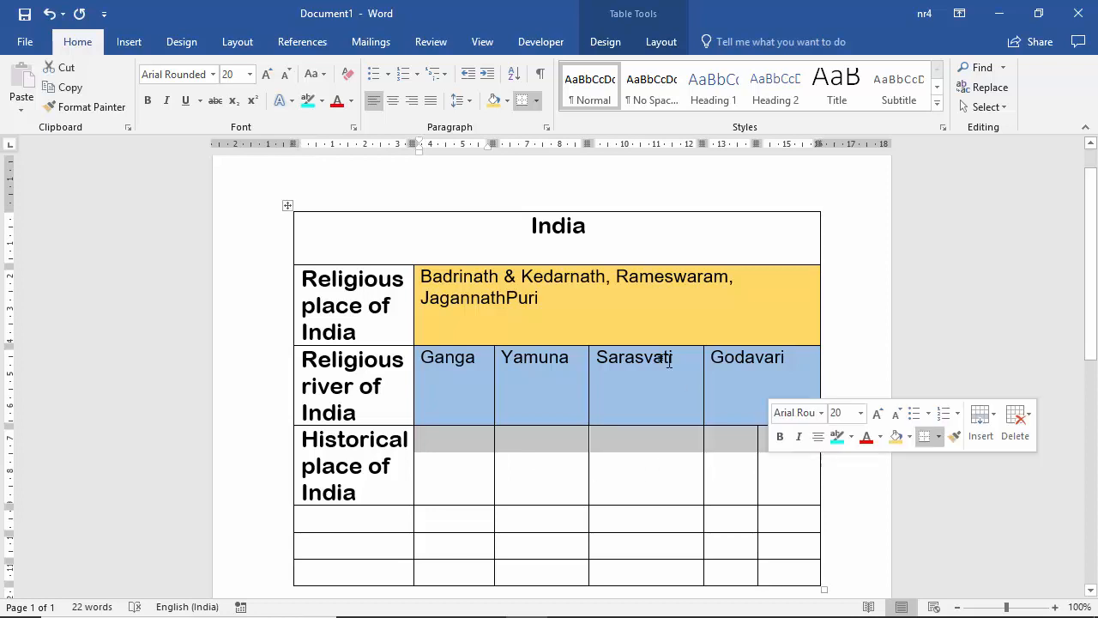
pyautogui.click(646, 43)
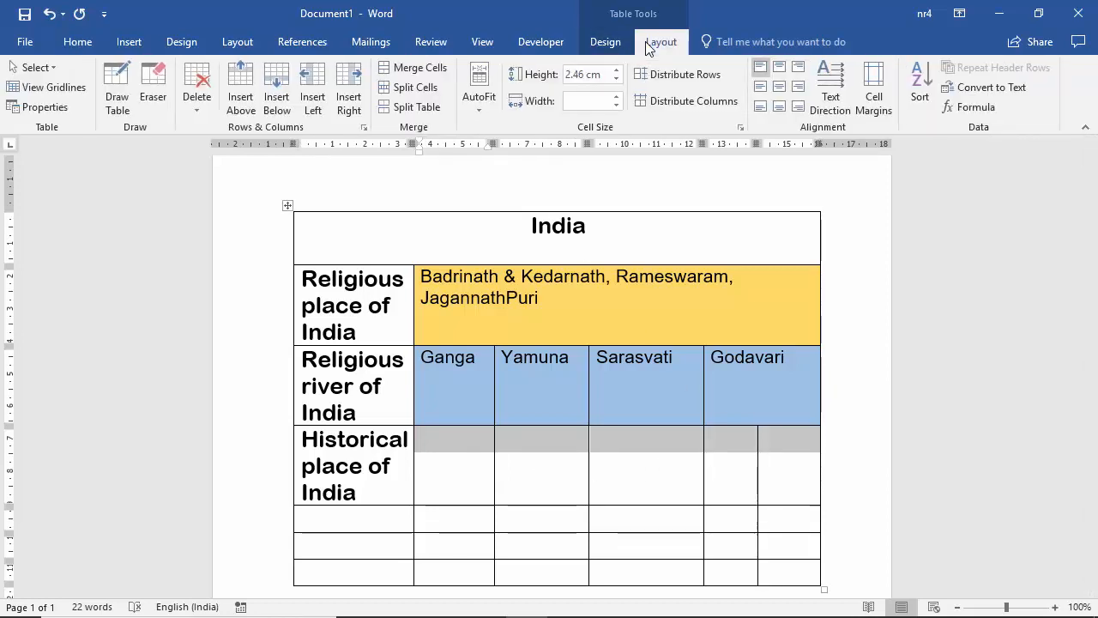
pyautogui.click(427, 73)
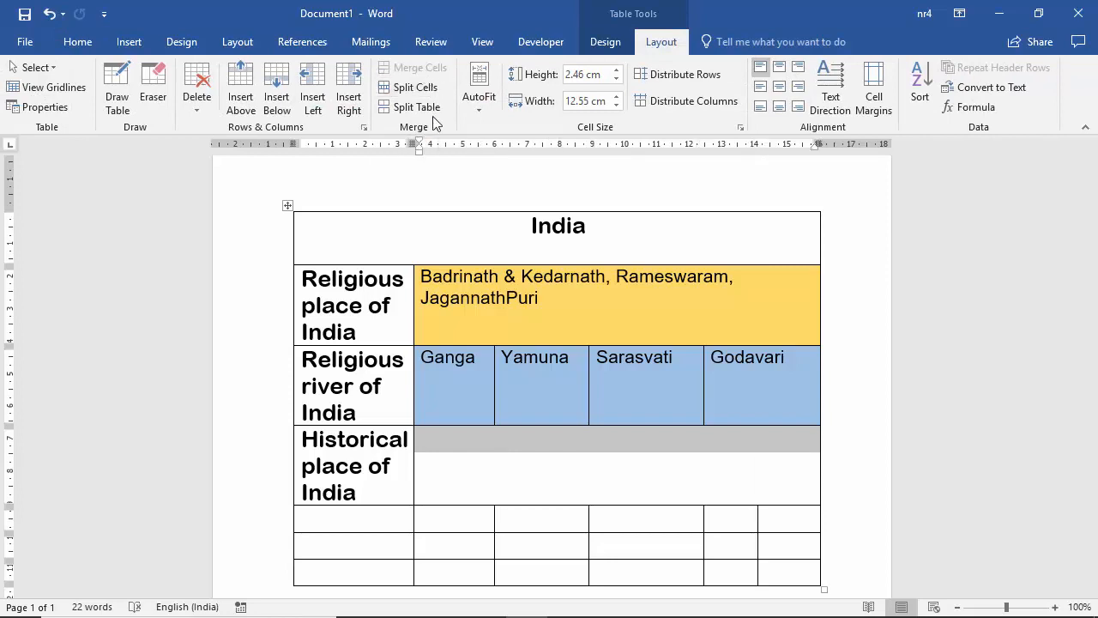
# Enter "Red Fort, New Delhi" in the merged cell beside "Historical place of India".
pyautogui.click(445, 442)
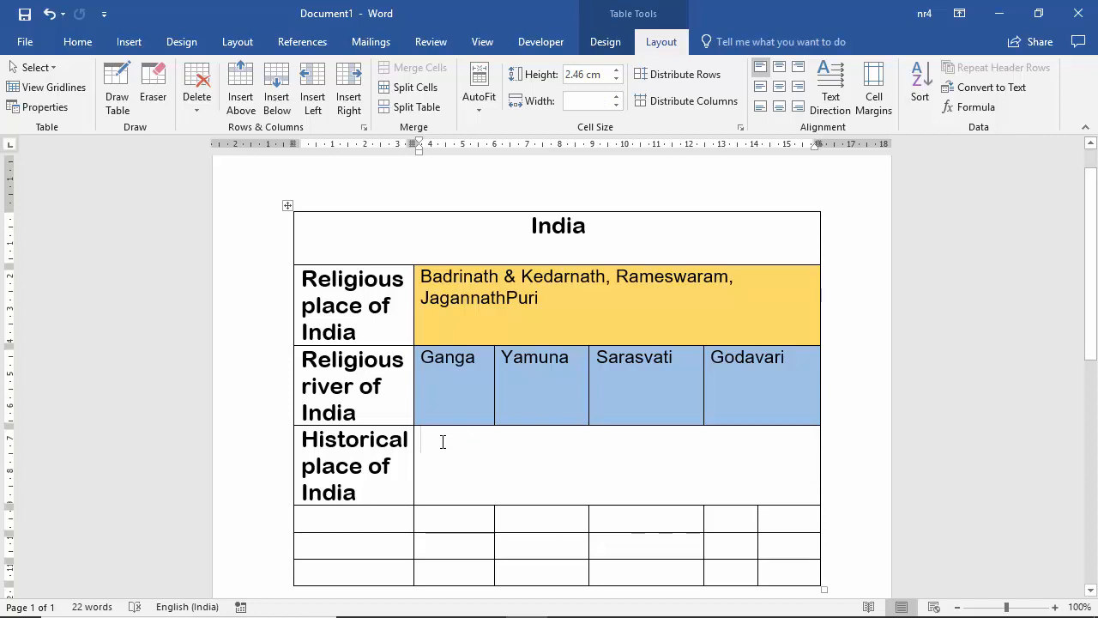
pyautogui.write('Ag')
pyautogui.hotkey('ctrl', 'z')
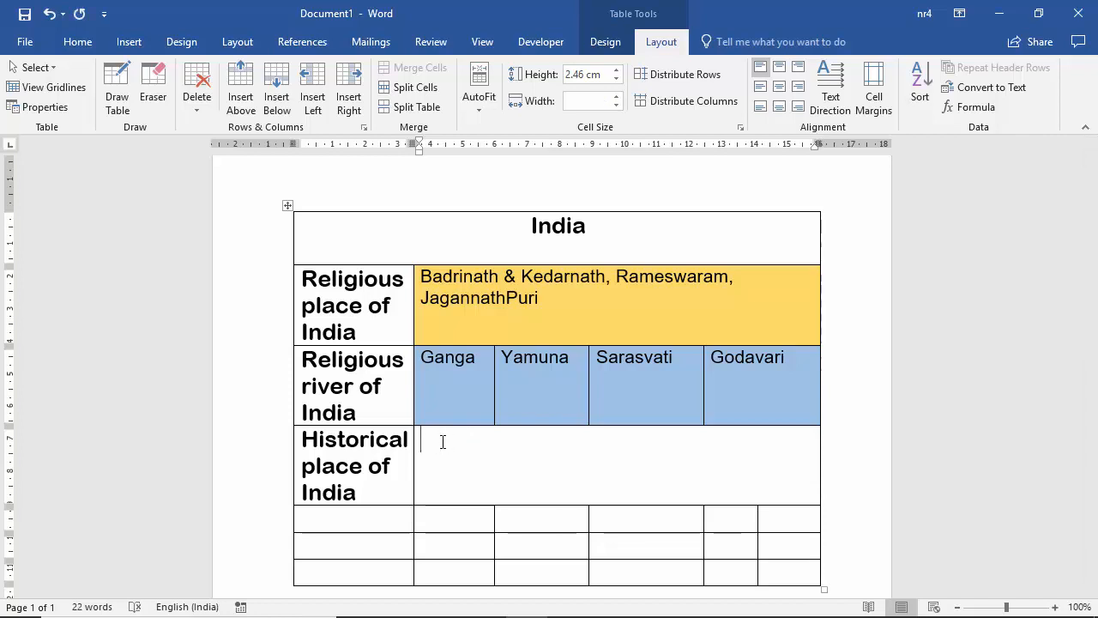
pyautogui.write('Red Fort')
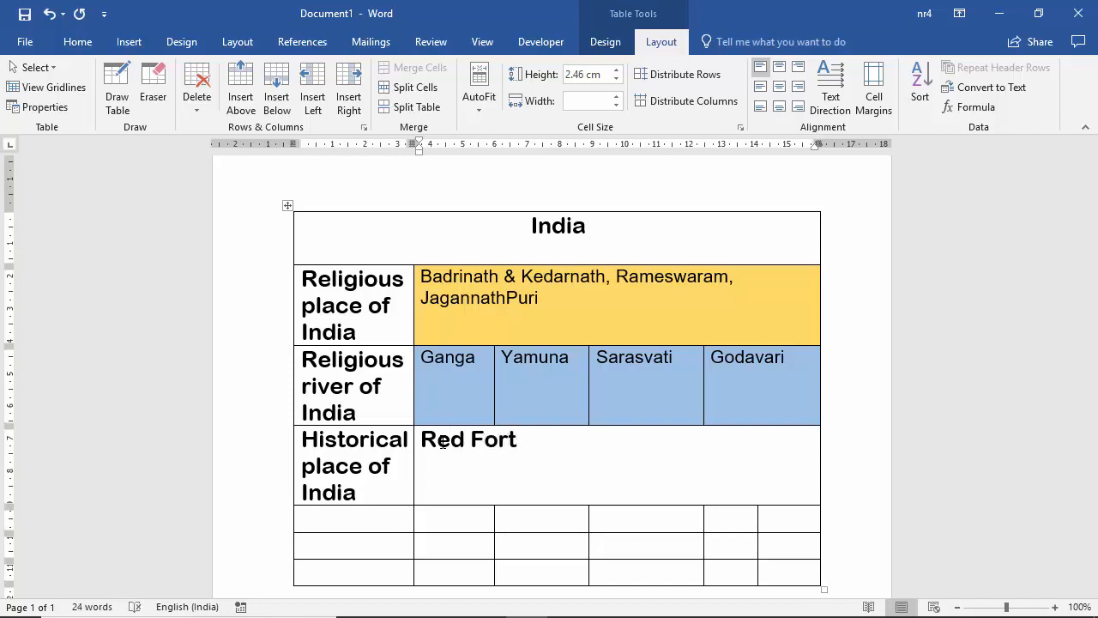
pyautogui.write(', New Del')
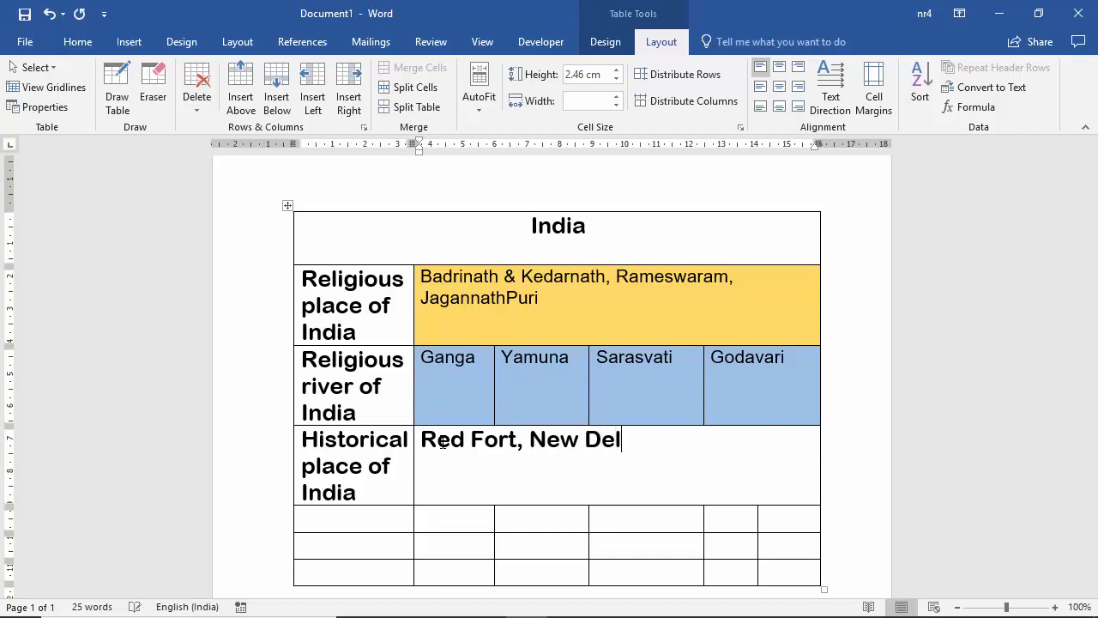
pyautogui.write('hi')
# Add "Red Fort, Agra" on a new line below "Red Fort, New Delhi".
pyautogui.press('Return')
pyautogui.write('Agra')
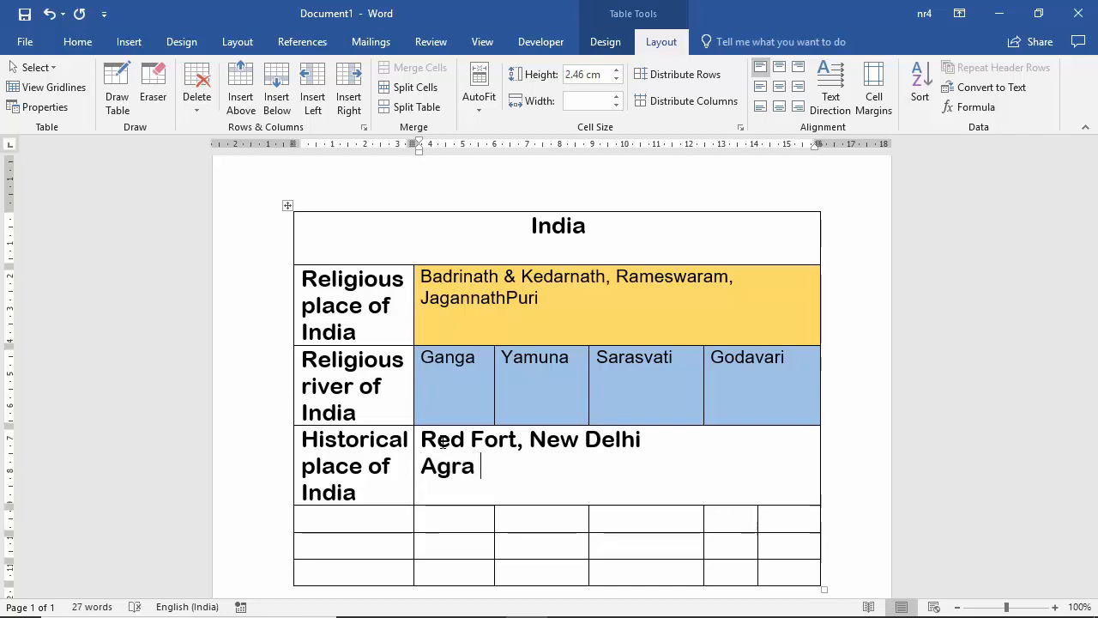
pyautogui.press('BackSpace')
pyautogui.press('BackSpace')
pyautogui.press('BackSpace')
pyautogui.press('BackSpace')
pyautogui.write('Re')
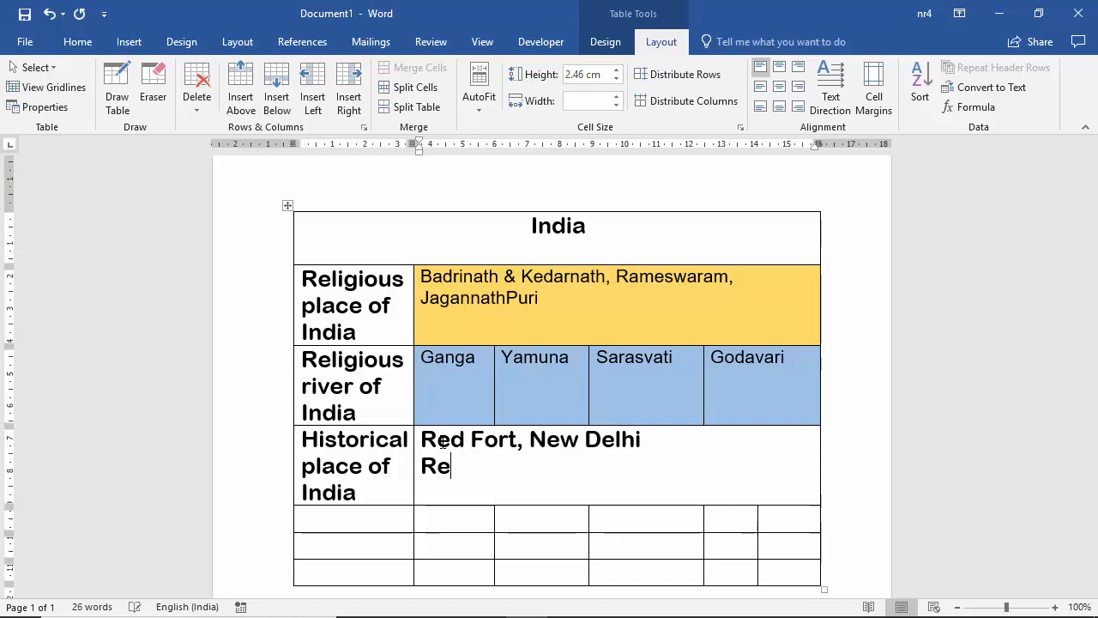
pyautogui.write('d Fort')
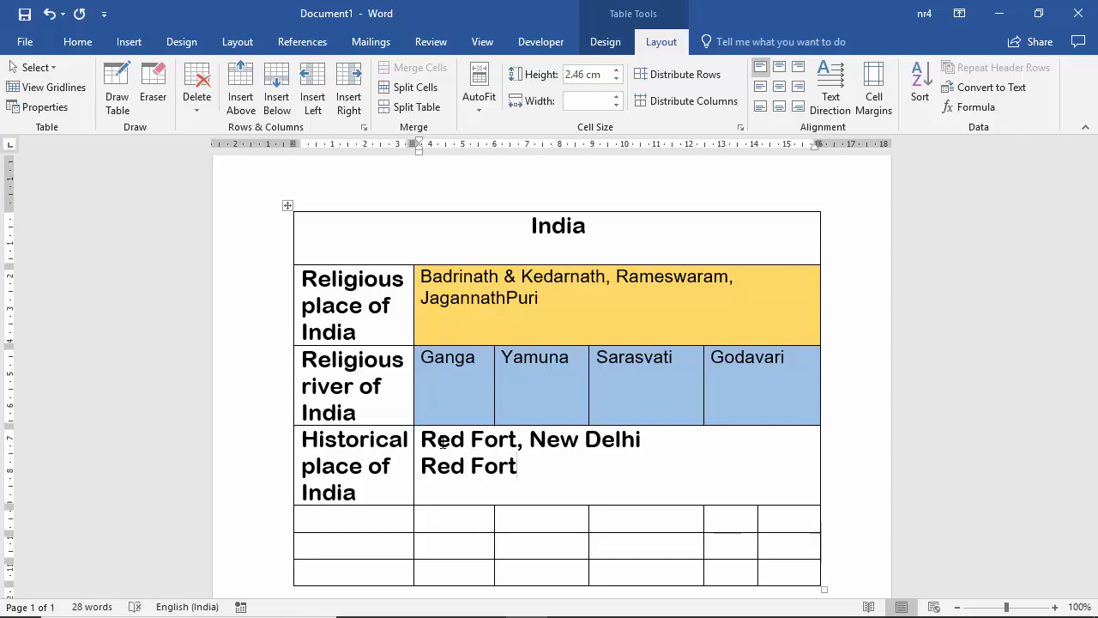
pyautogui.write(', Agra')
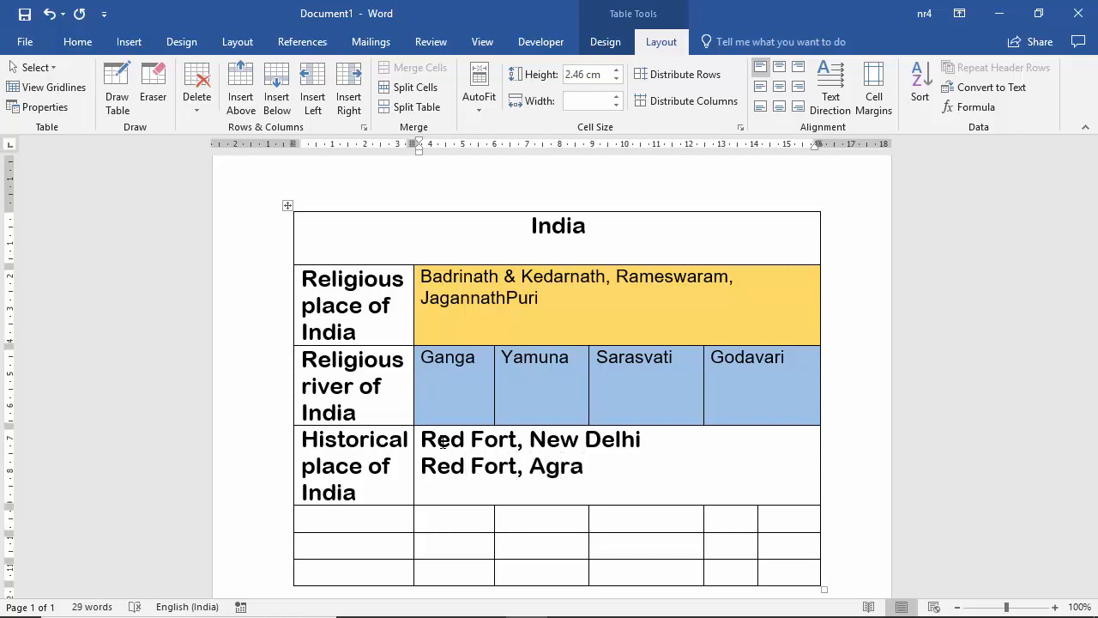
# Add "Tajmahal, Agra" as the third line of the historical places cell.
pyautogui.press('Return')
pyautogui.write('Tajmmaha')
pyautogui.press('BackSpace')
pyautogui.press('BackSpace')
pyautogui.press('BackSpace')
pyautogui.press('BackSpace')
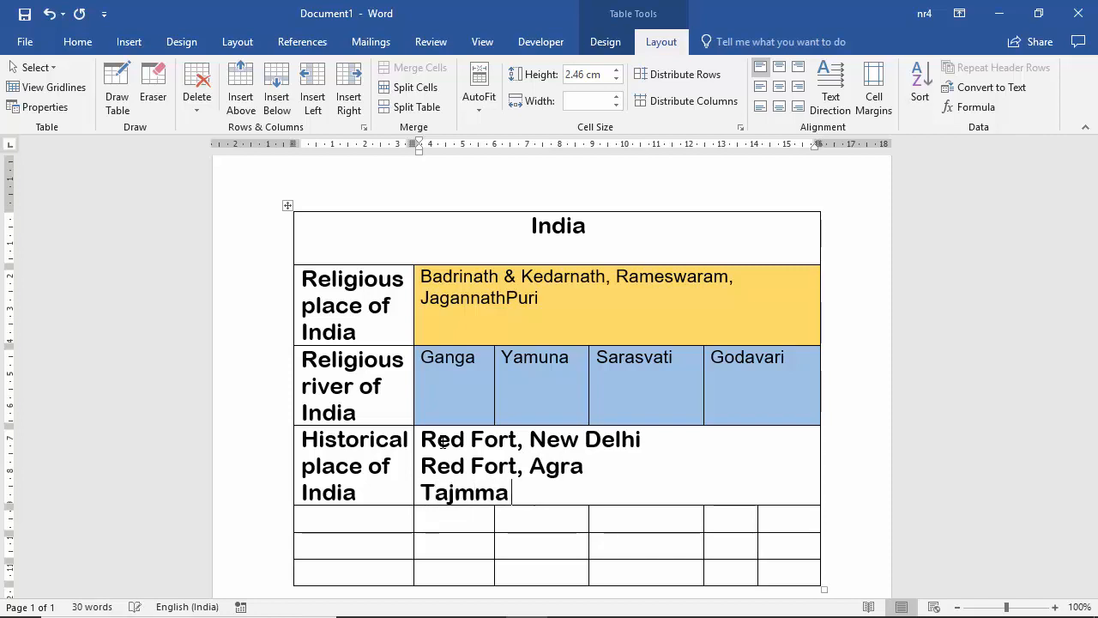
pyautogui.write('aj')
pyautogui.press('BackSpace')
pyautogui.press('BackSpace')
pyautogui.press('BackSpace')
pyautogui.press('BackSpace')
pyautogui.press('BackSpace')
pyautogui.press('BackSpace')
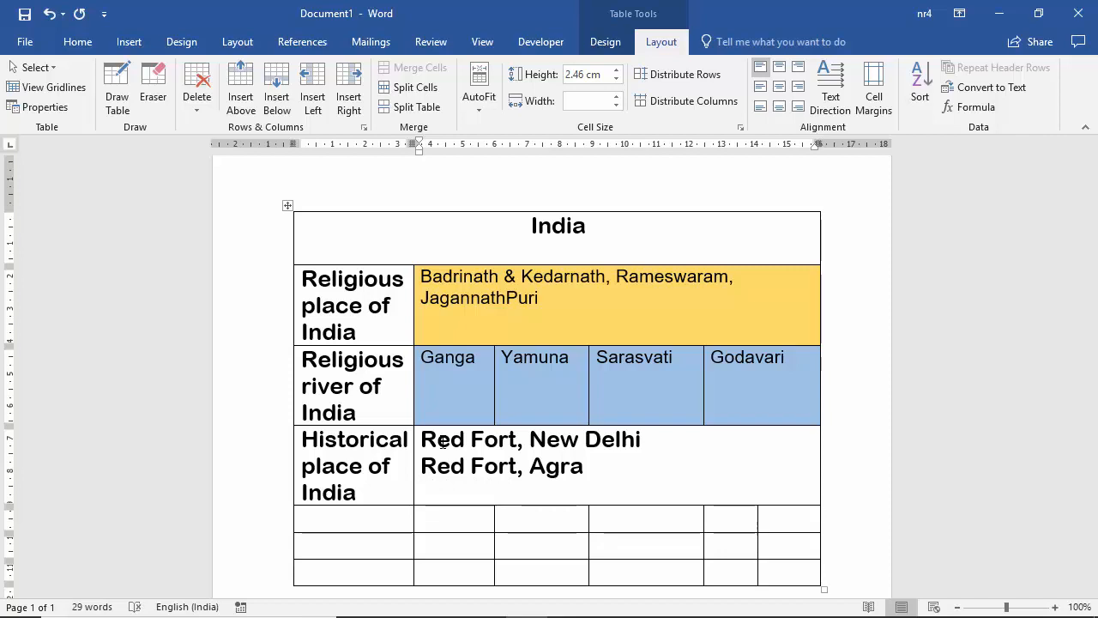
pyautogui.write('Tajmahal, Agra')
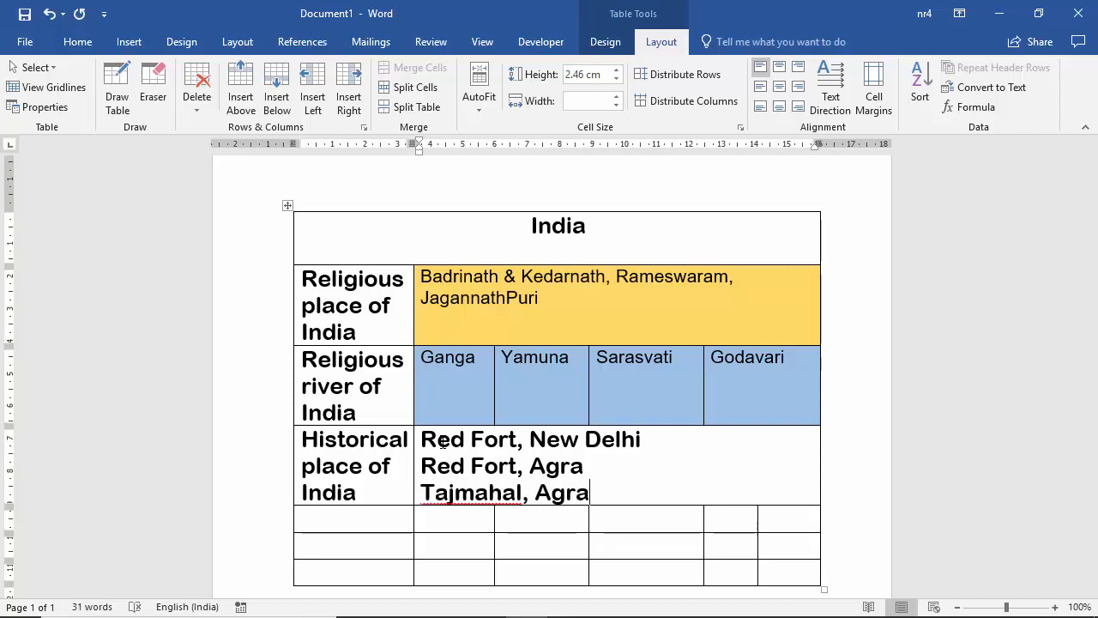
# Correct the spelling of "Tajmahal" to "Taj Mahal".
pyautogui.rightClick(477, 500)
pyautogui.click(589, 283)
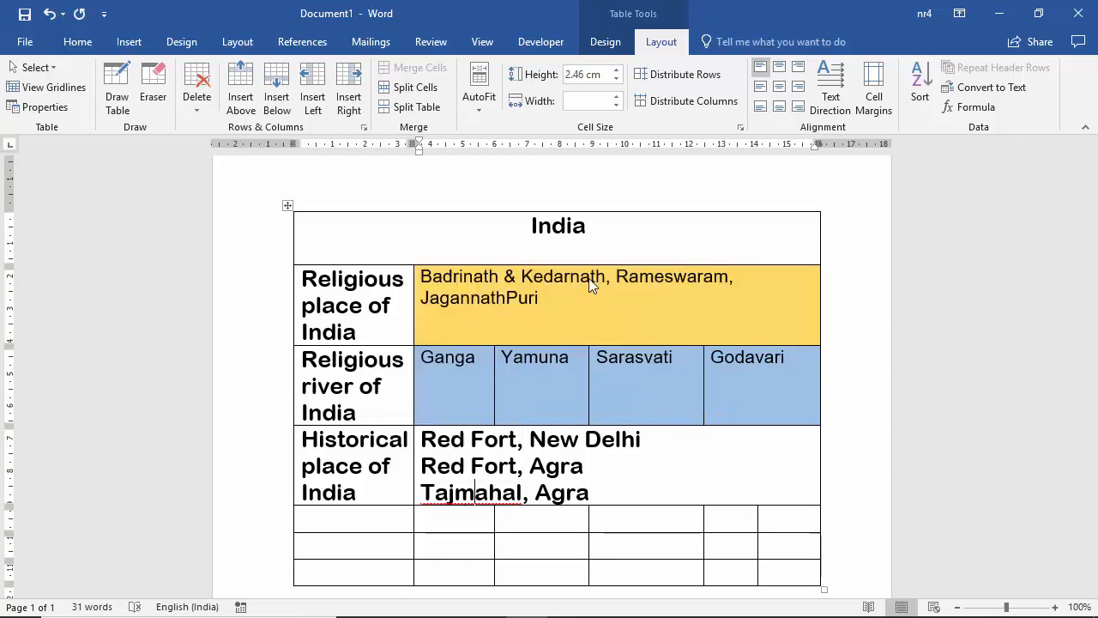
pyautogui.press('BackSpace')
pyautogui.write('M')
pyautogui.click(600, 493)
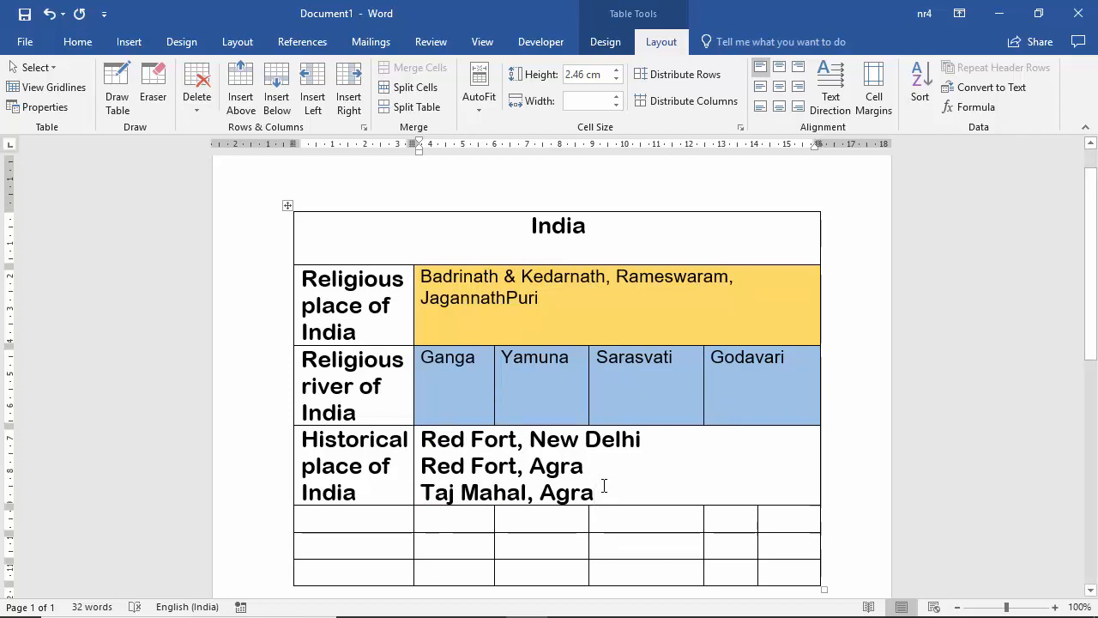
# Add "AMER Fort, Jaipur" on a new line below "Taj Mahal, Agra".
pyautogui.press('Return')
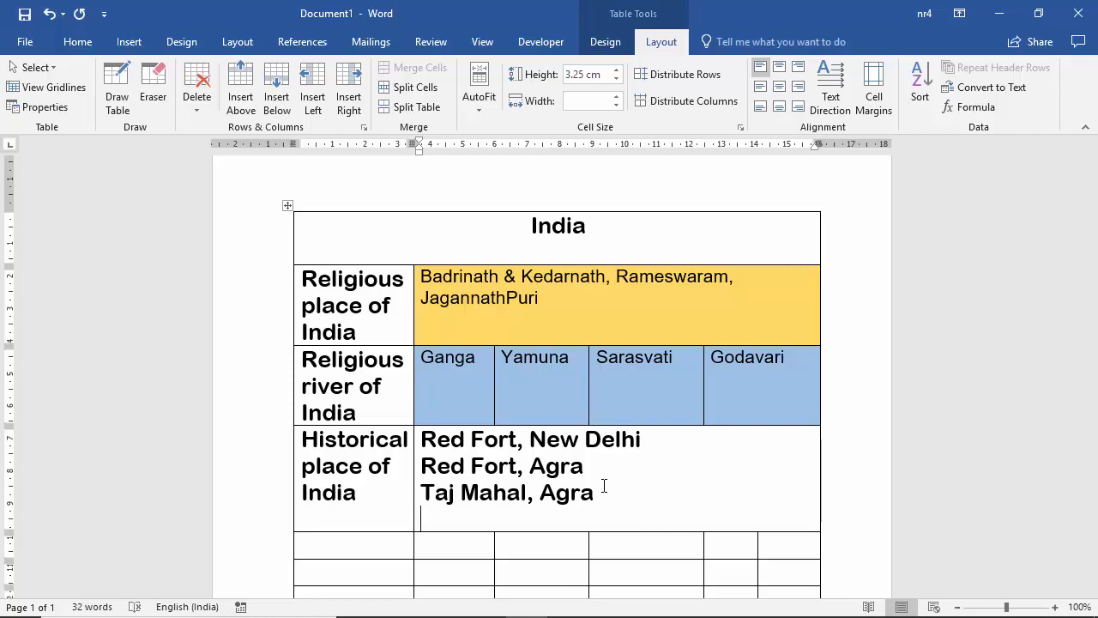
pyautogui.write('Amer Fort')
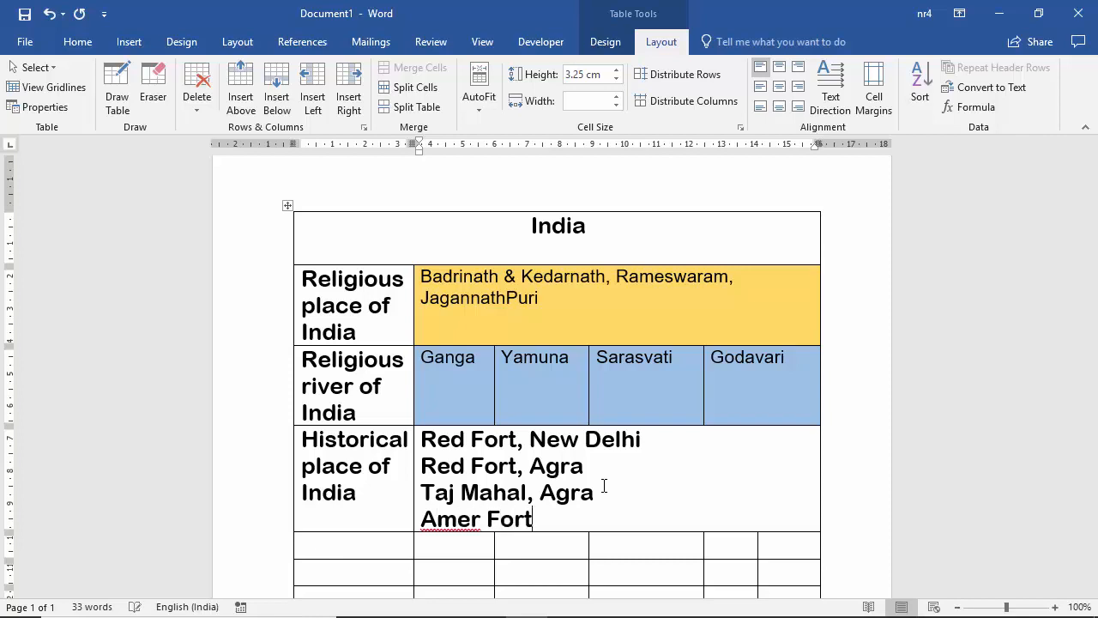
pyautogui.write(', Jaipur')
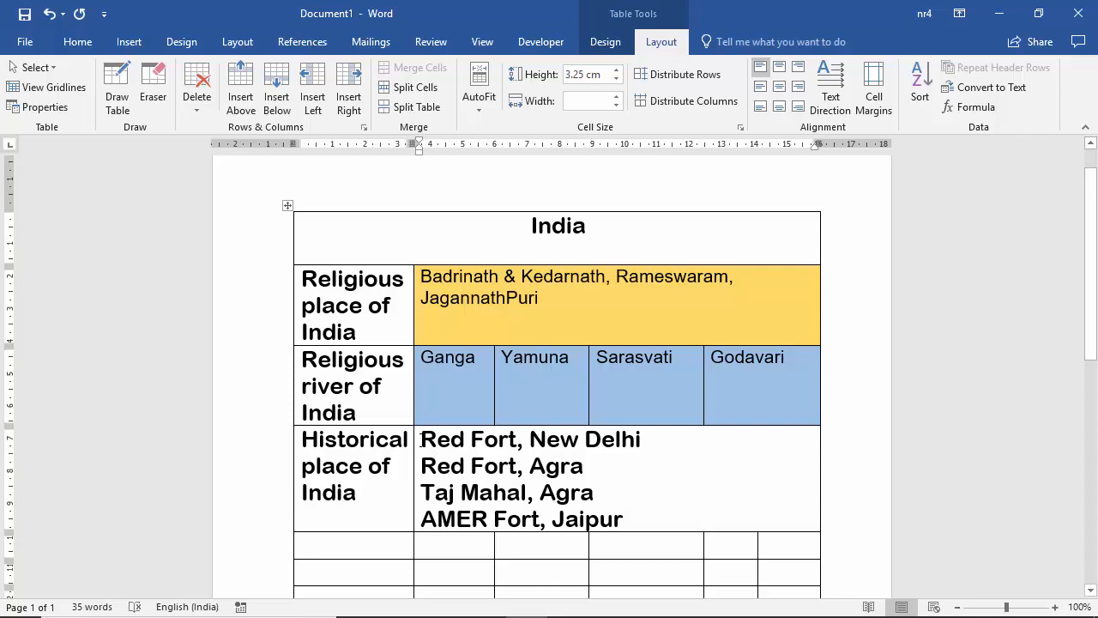
# Format the four historical place entries in Arial at size 16 and make them a bulleted list.
pyautogui.click(421, 439)
pyautogui.moveTo(421, 442); pyautogui.dragTo(619, 524)
pyautogui.click(672, 470)
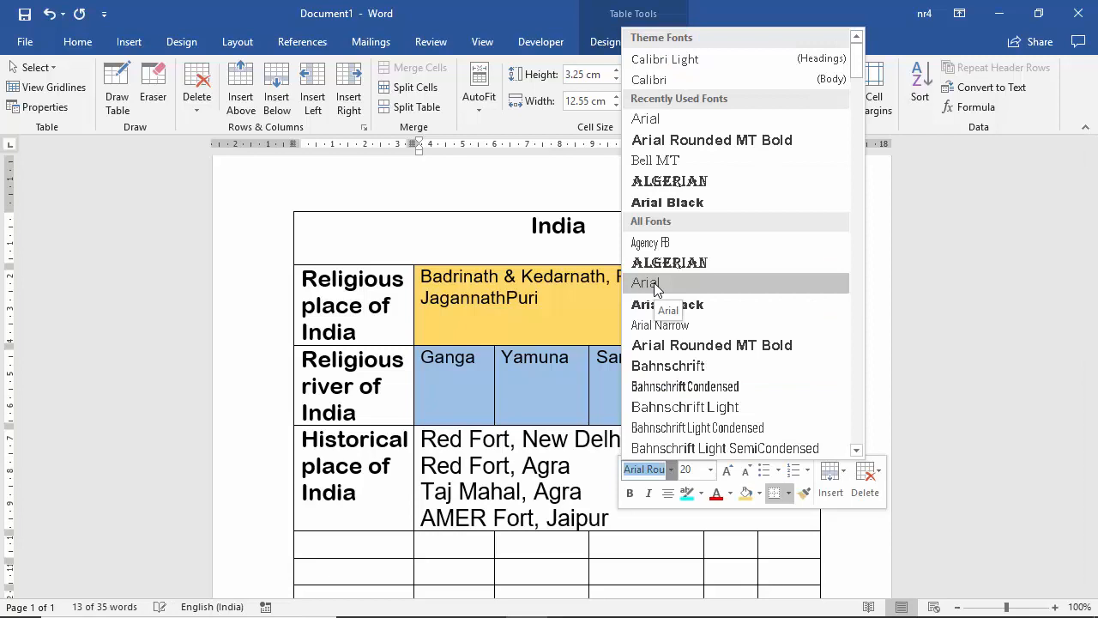
pyautogui.click(655, 283)
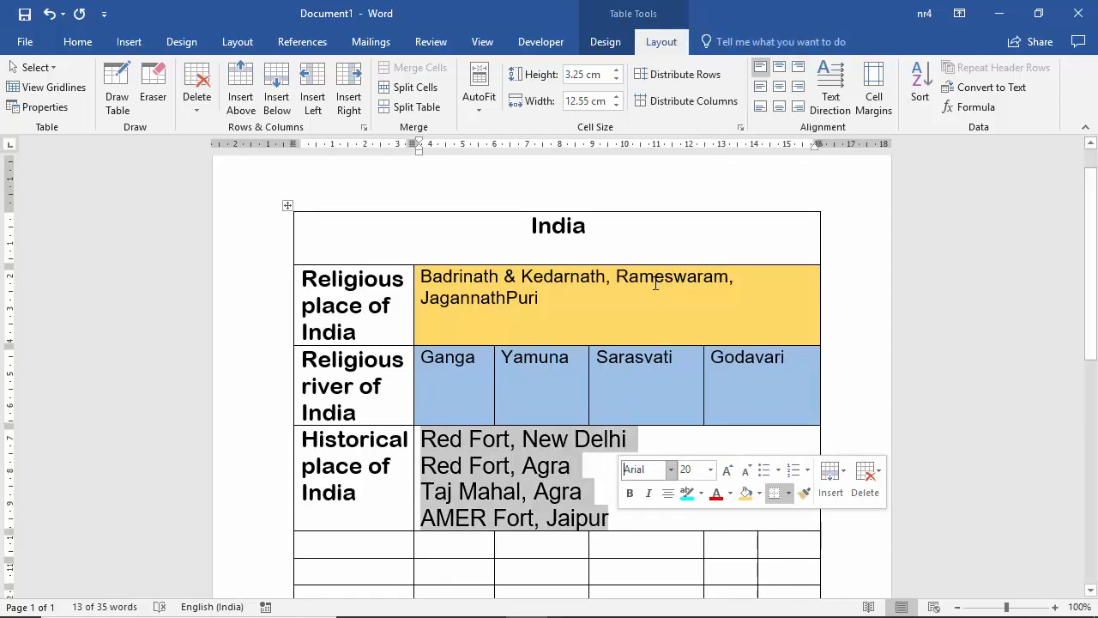
pyautogui.click(714, 471)
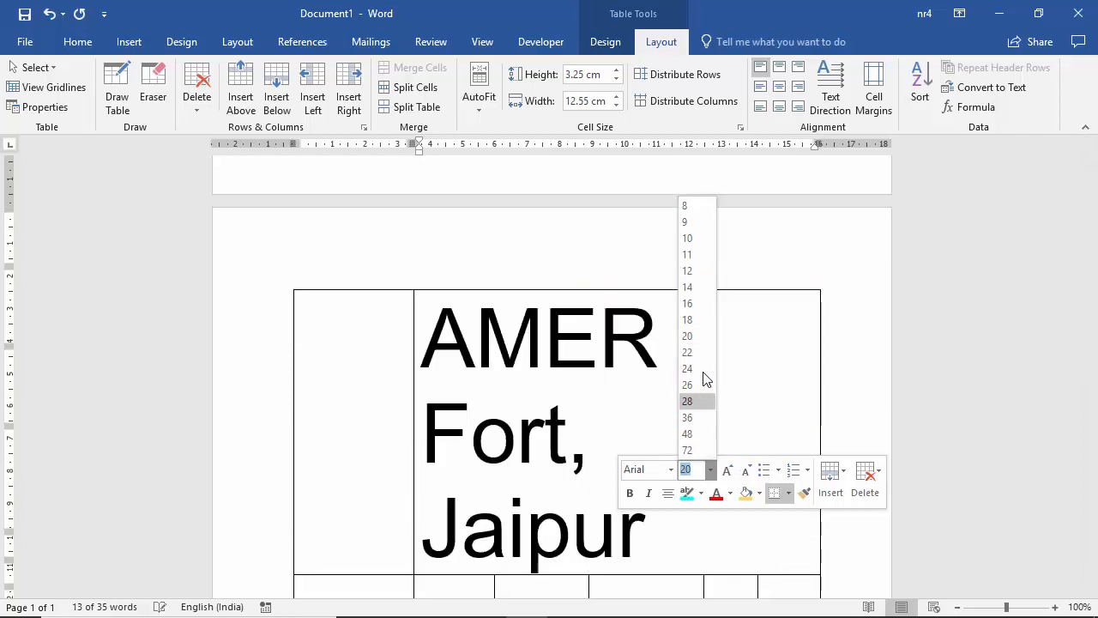
pyautogui.click(692, 303)
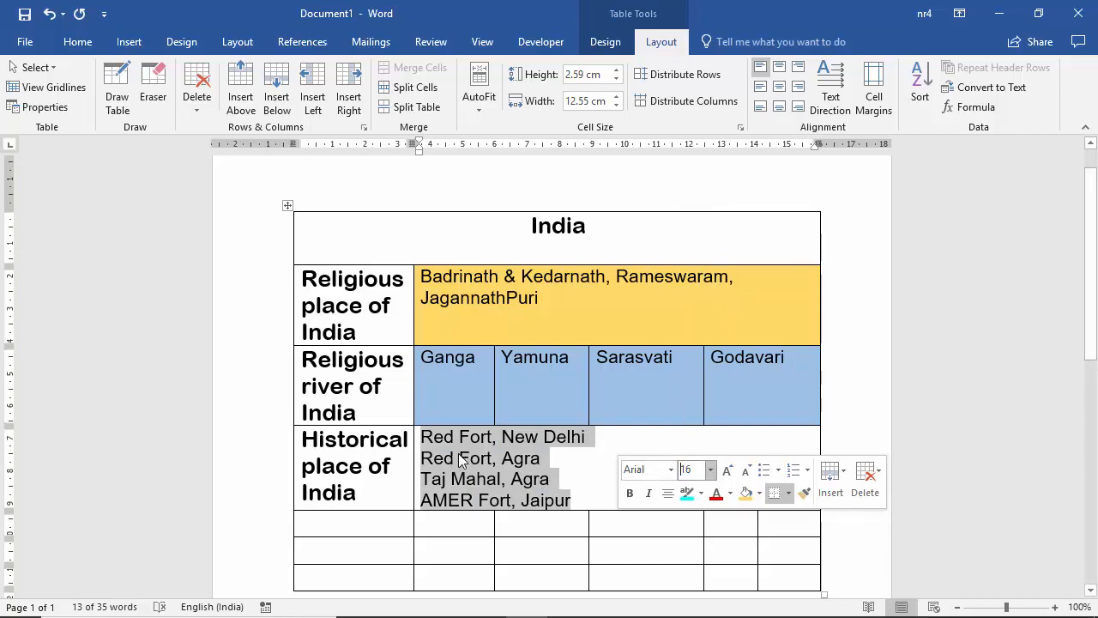
pyautogui.click(765, 473)
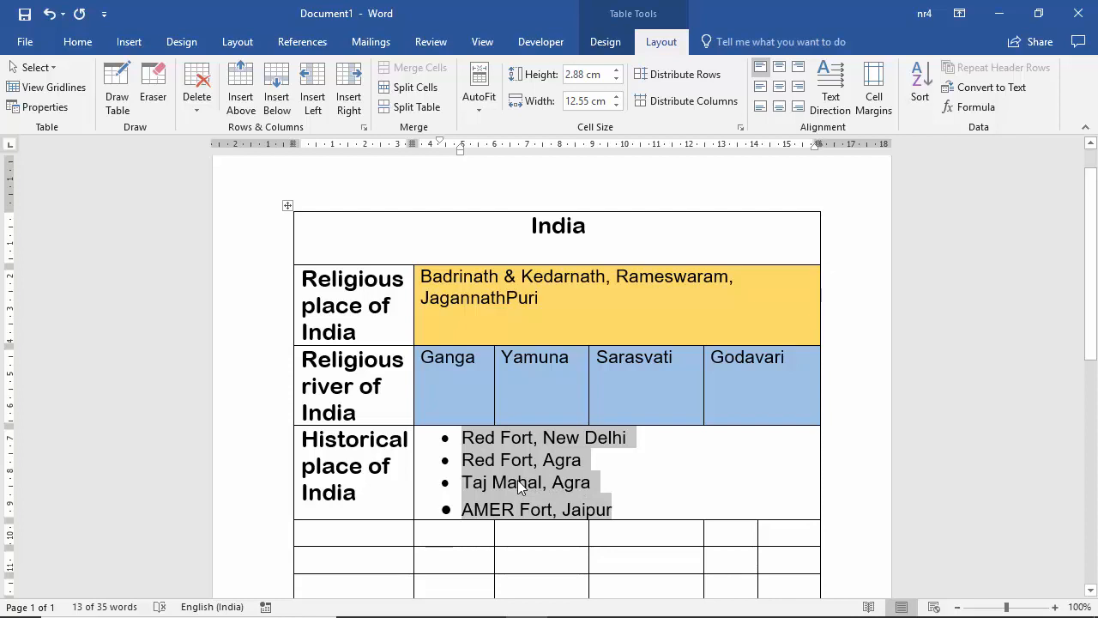
pyautogui.click(490, 482)
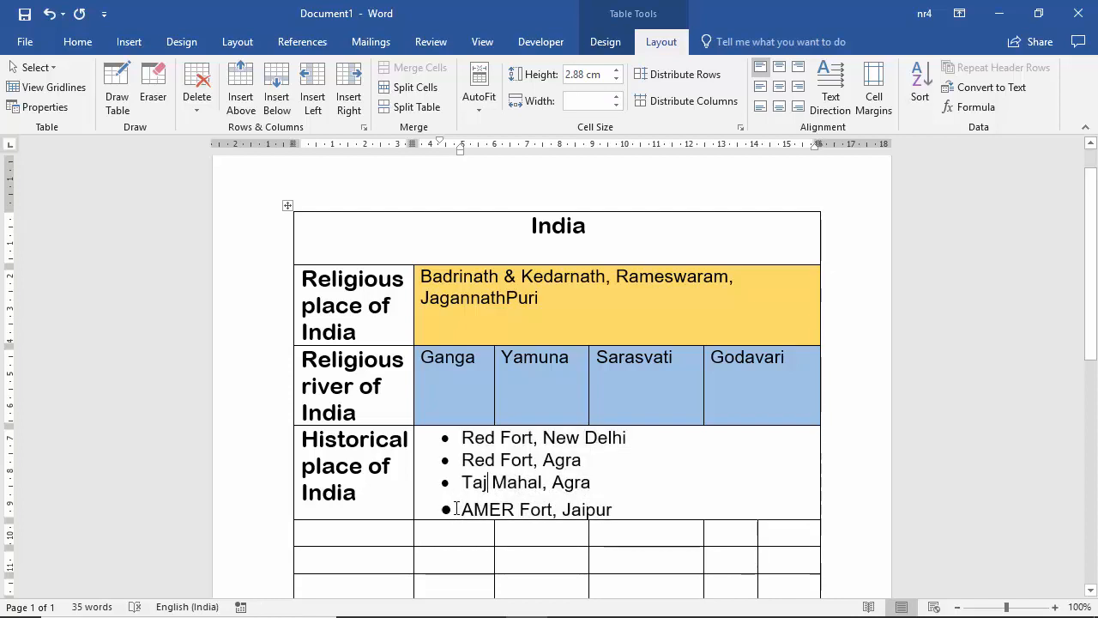
# Shift the historical places list's bullet indent slightly inward and select its bullet markers.
pyautogui.click(457, 508)
pyautogui.moveTo(443, 440); pyautogui.dragTo(446, 472)
pyautogui.hotkey('ctrl', 'z')
pyautogui.click(473, 449)
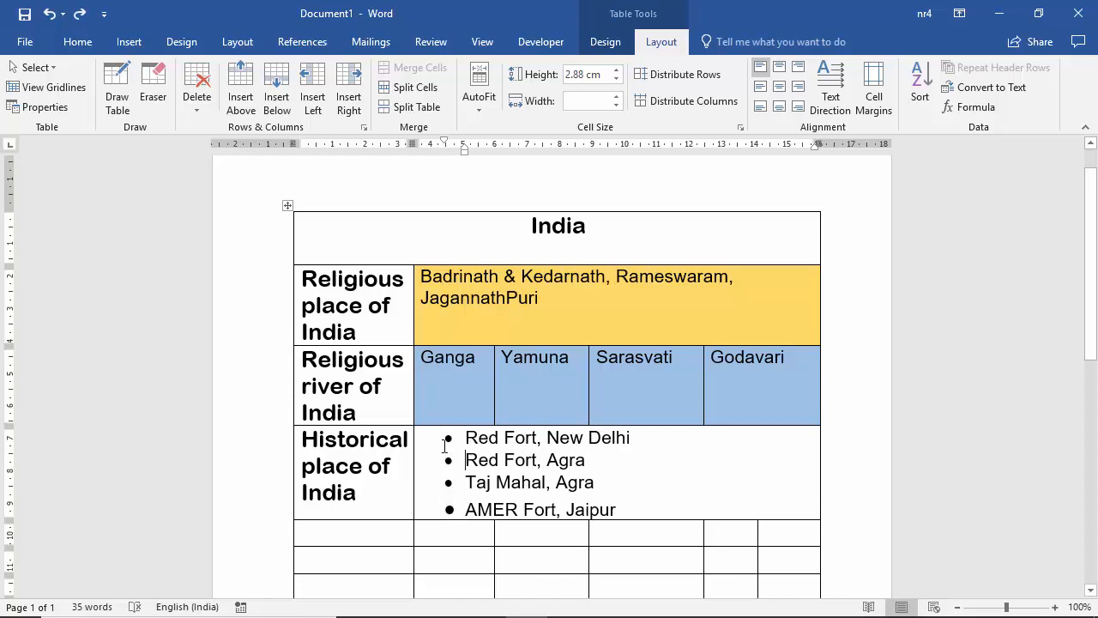
pyautogui.click(444, 448)
pyautogui.keyDown('shift'); pyautogui.click(453, 481); pyautogui.keyUp('shift')
pyautogui.click(449, 482)
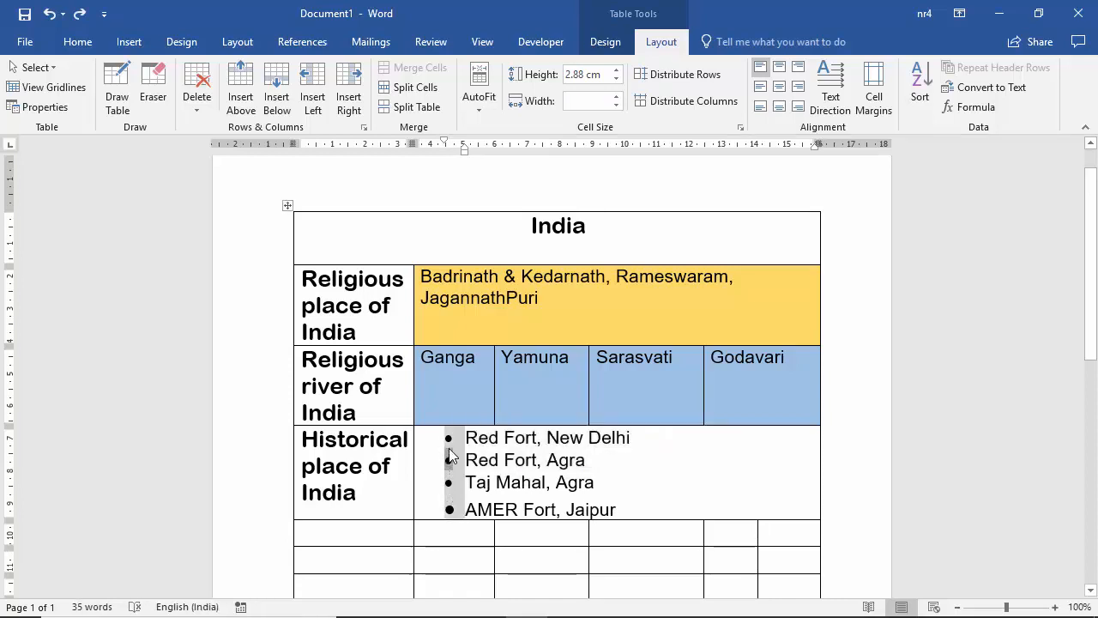
pyautogui.click(449, 510)
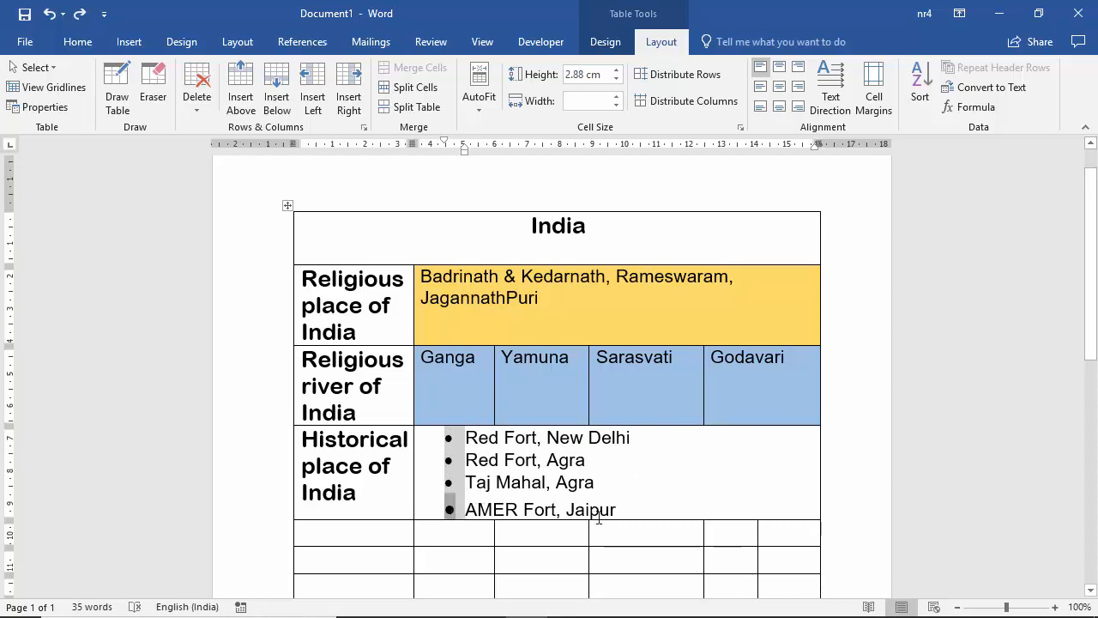
pyautogui.click(450, 510)
# Move the "AMER Fort, Jaipur" text to a new bullet directly after "Taj Mahal, Agra".
pyautogui.click(597, 484)
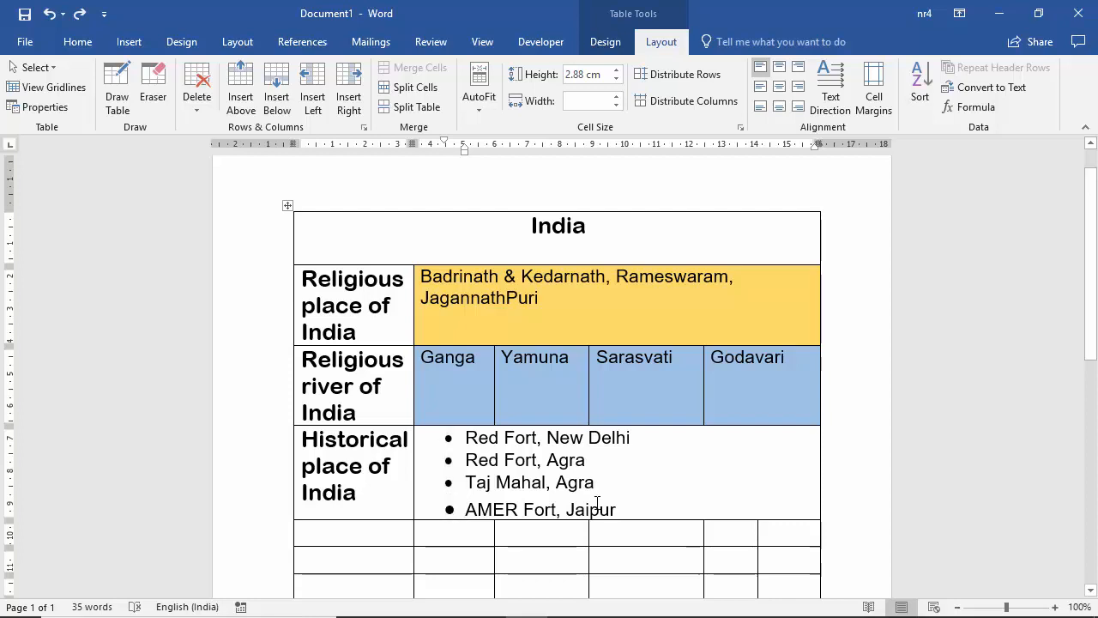
pyautogui.press('Return')
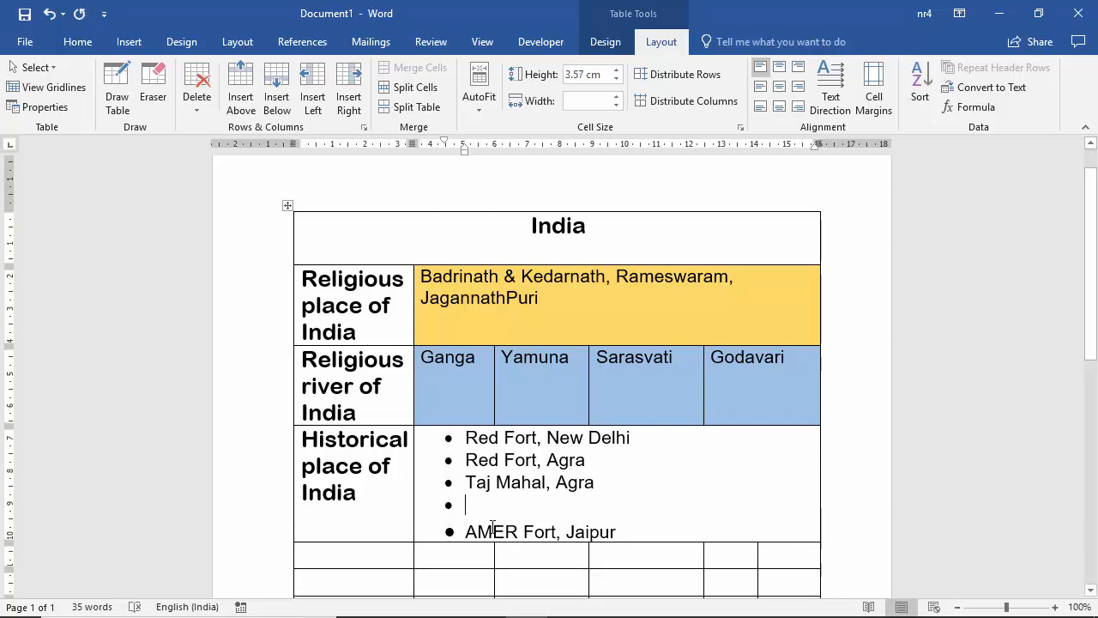
pyautogui.moveTo(489, 532); pyautogui.dragTo(624, 539)
pyautogui.hotkey('ctrl', 'c')
pyautogui.press('Delete')
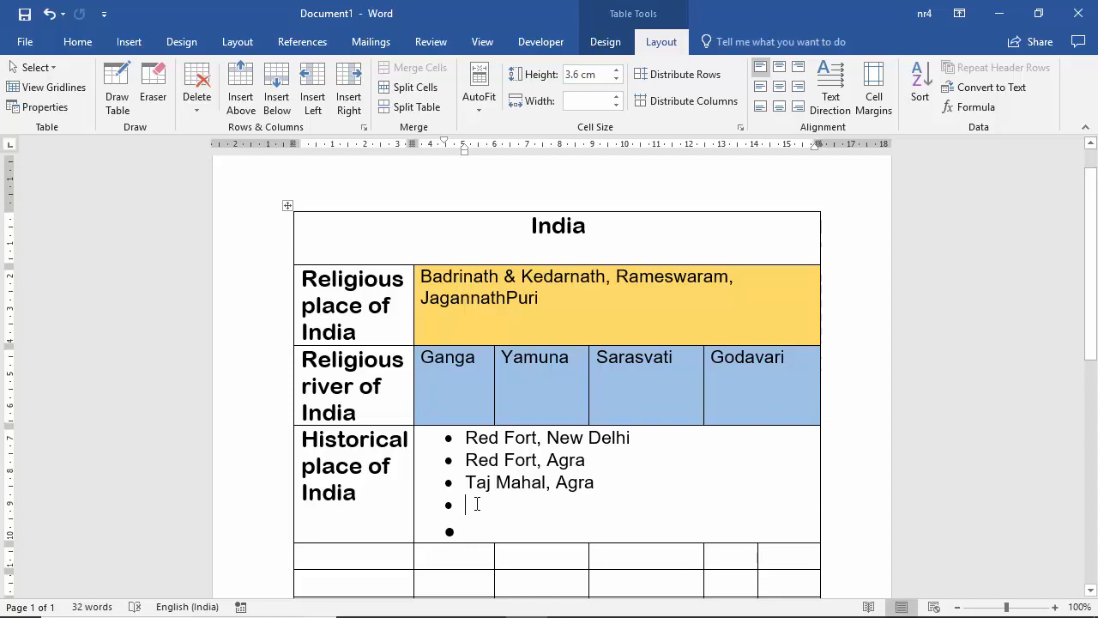
pyautogui.hotkey('ctrl', 'v')
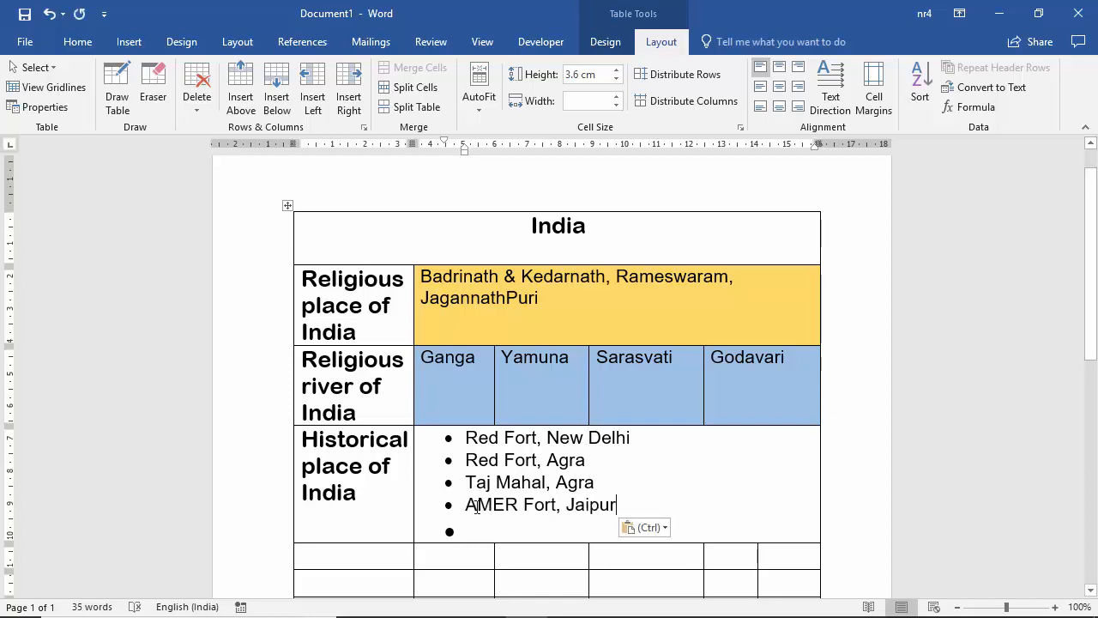
# Remove the leftover empty bullet and blank line below "AMER Fort, Jaipur".
pyautogui.click(469, 532)
pyautogui.press('BackSpace')
pyautogui.press('BackSpace')
pyautogui.press('BackSpace')
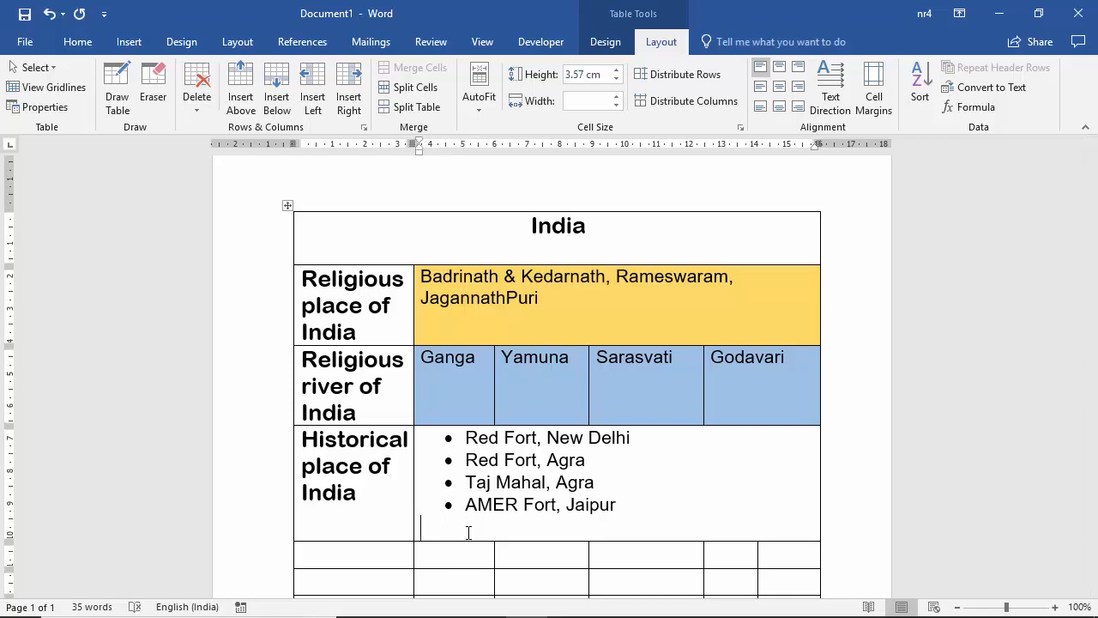
pyautogui.press('BackSpace')
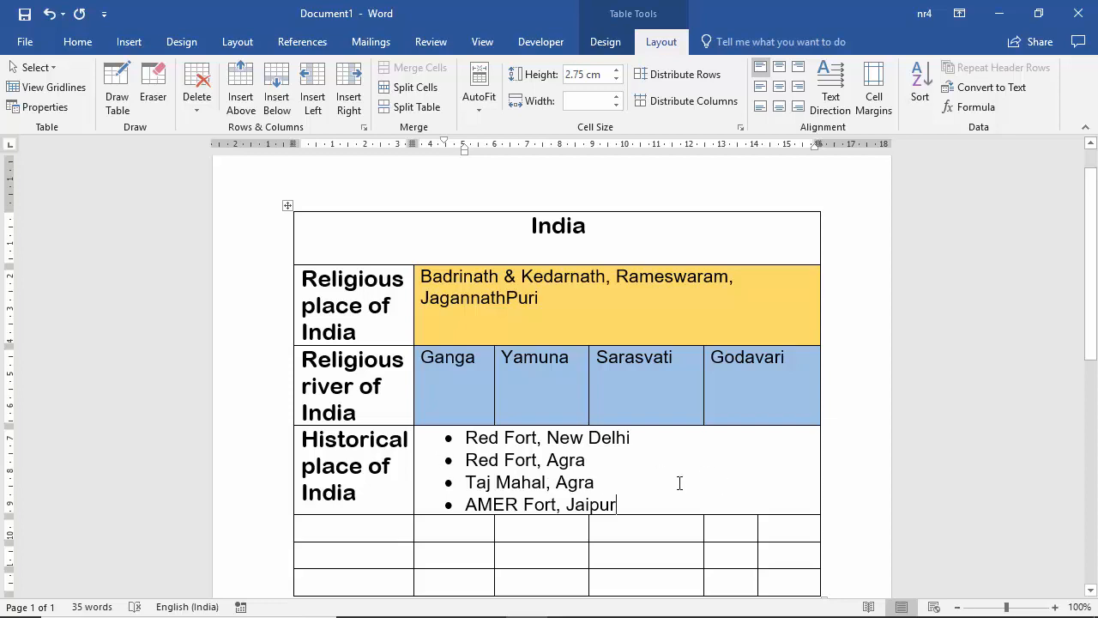
# Shade the cell holding the historical places list with the base theme green.
pyautogui.moveTo(680, 482); pyautogui.dragTo(457, 438)
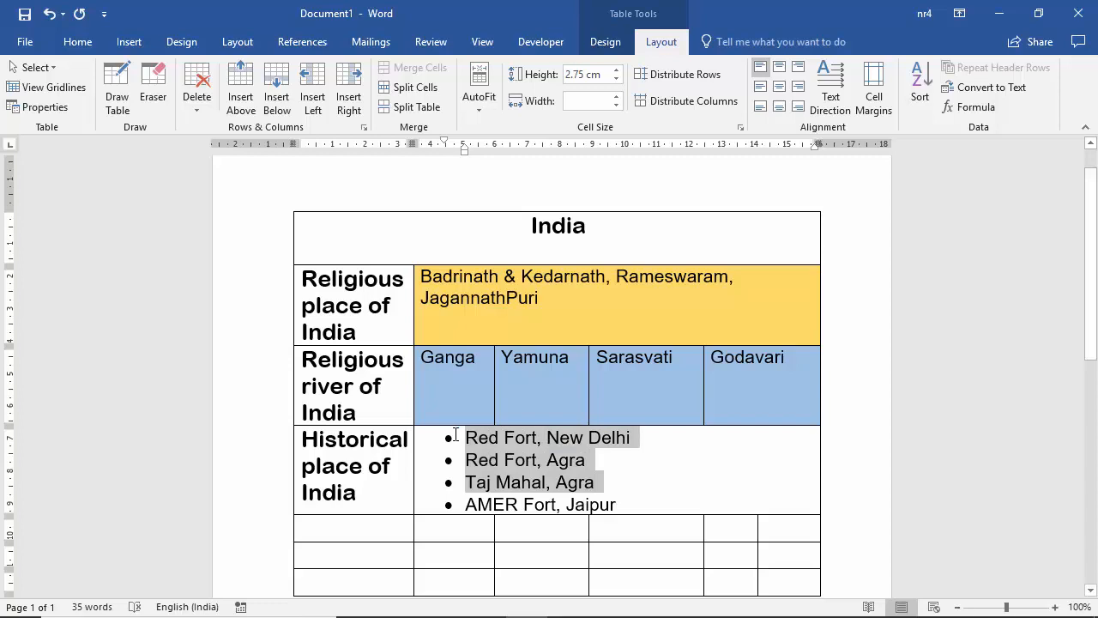
pyautogui.rightClick(668, 463)
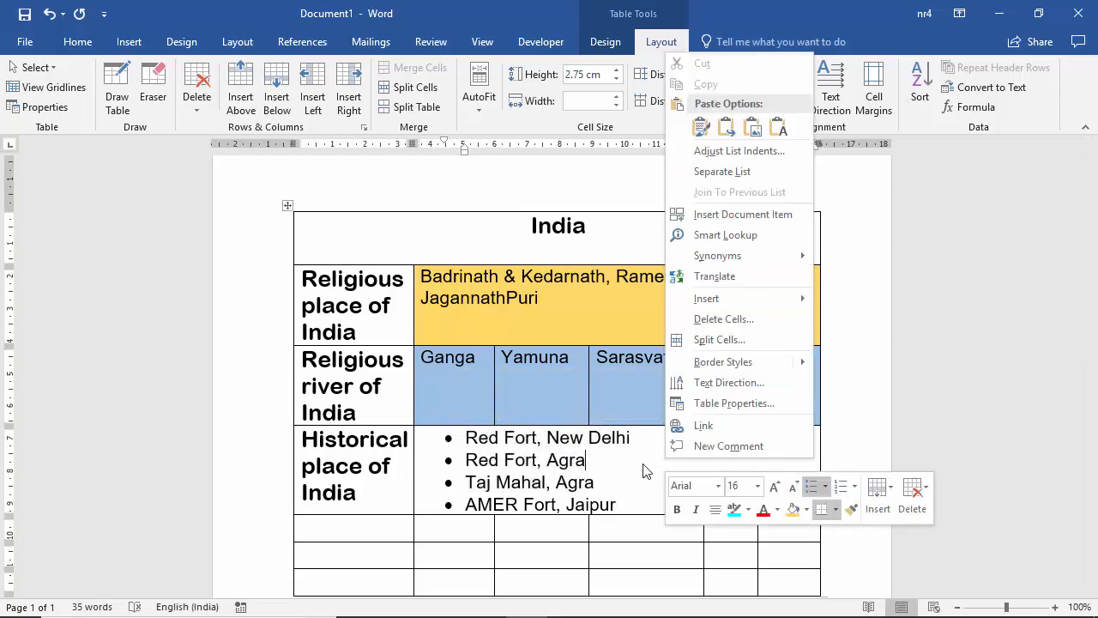
pyautogui.rightClick(644, 464)
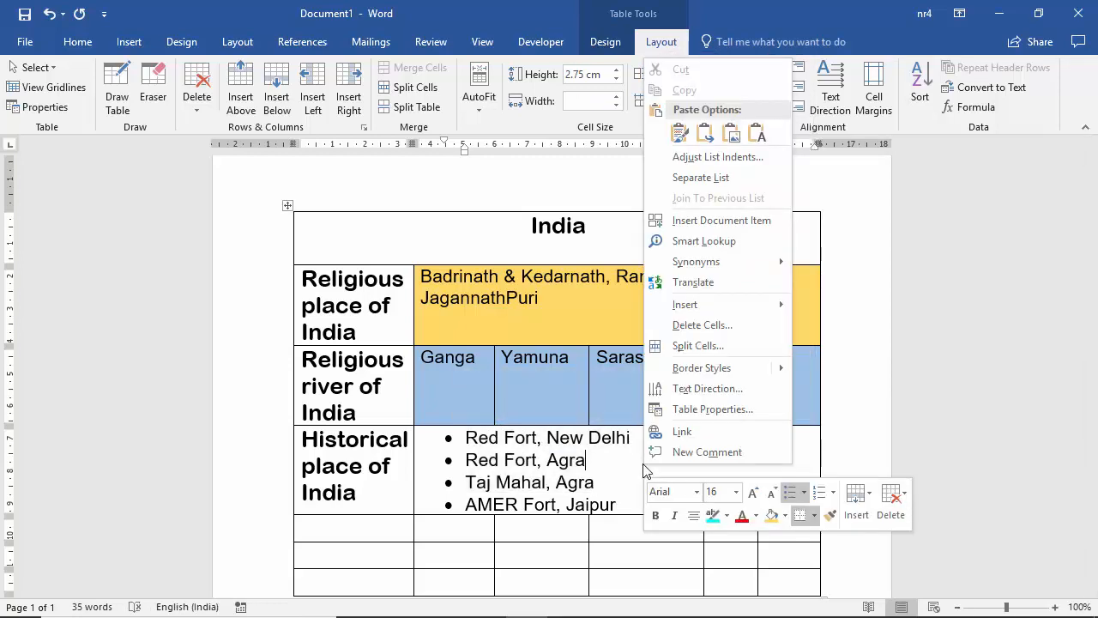
pyautogui.click(786, 516)
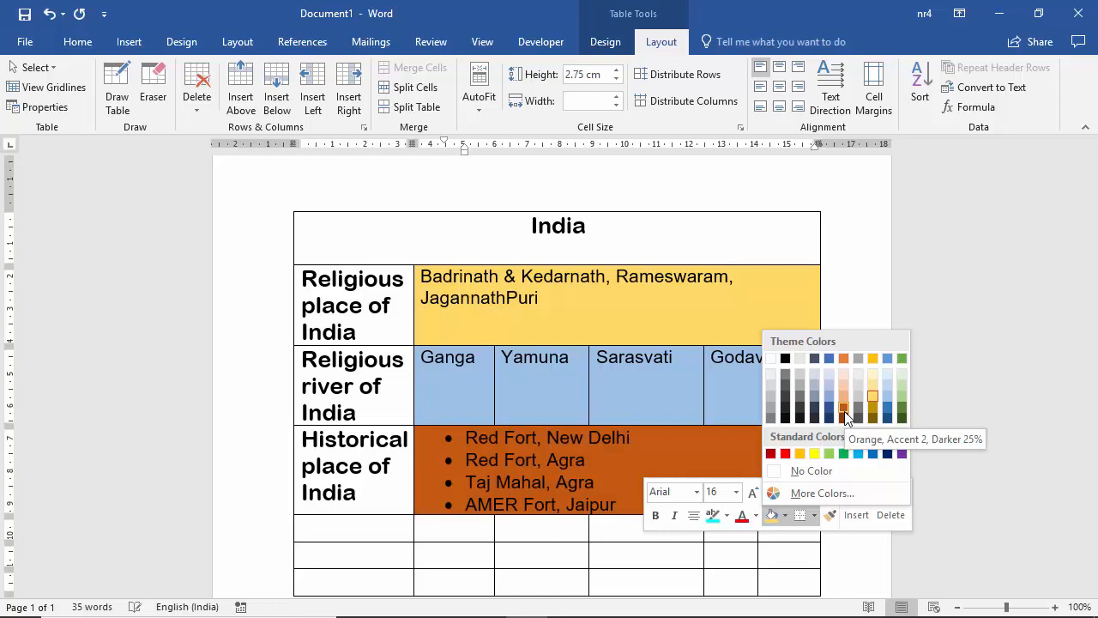
pyautogui.click(901, 358)
# Format the "India" heading in italics at size 24 with a red font colour.
pyautogui.click(636, 192)
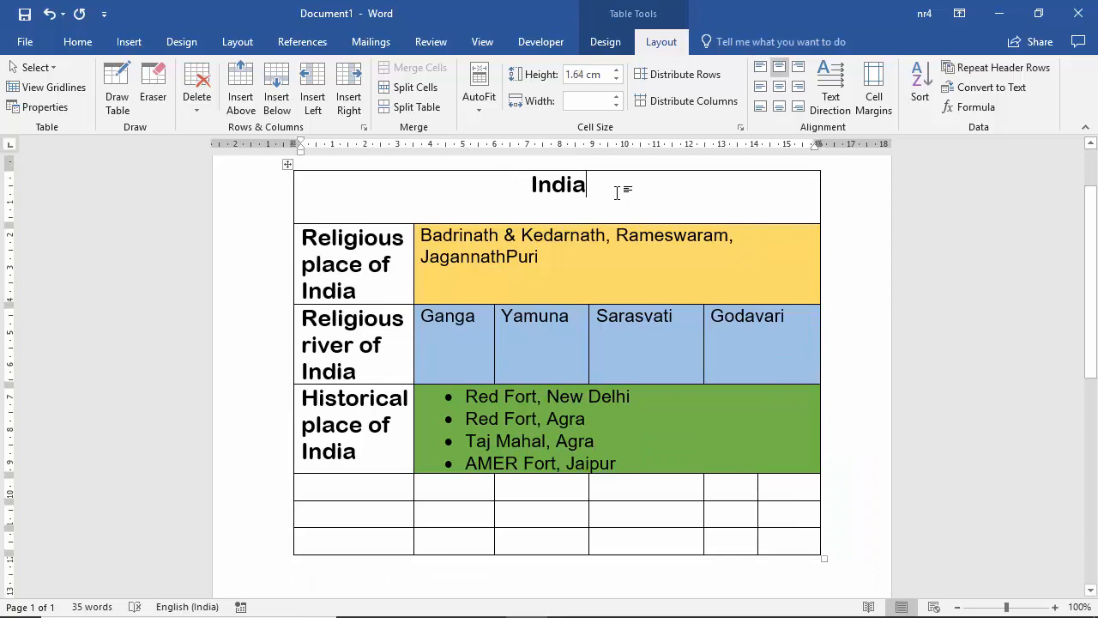
pyautogui.doubleClick(562, 186)
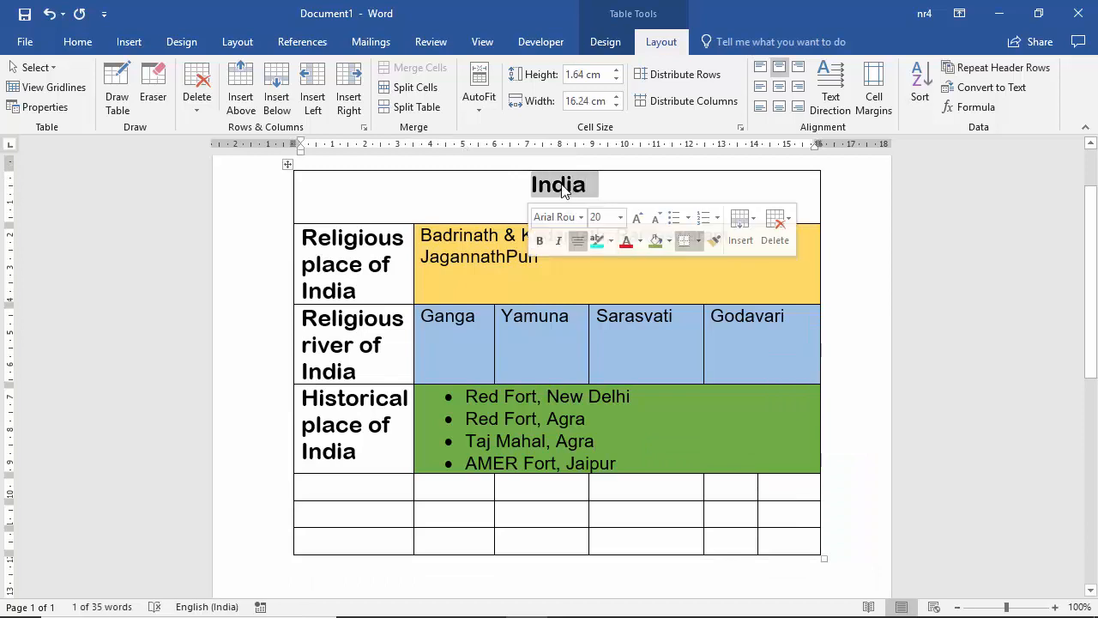
pyautogui.click(561, 242)
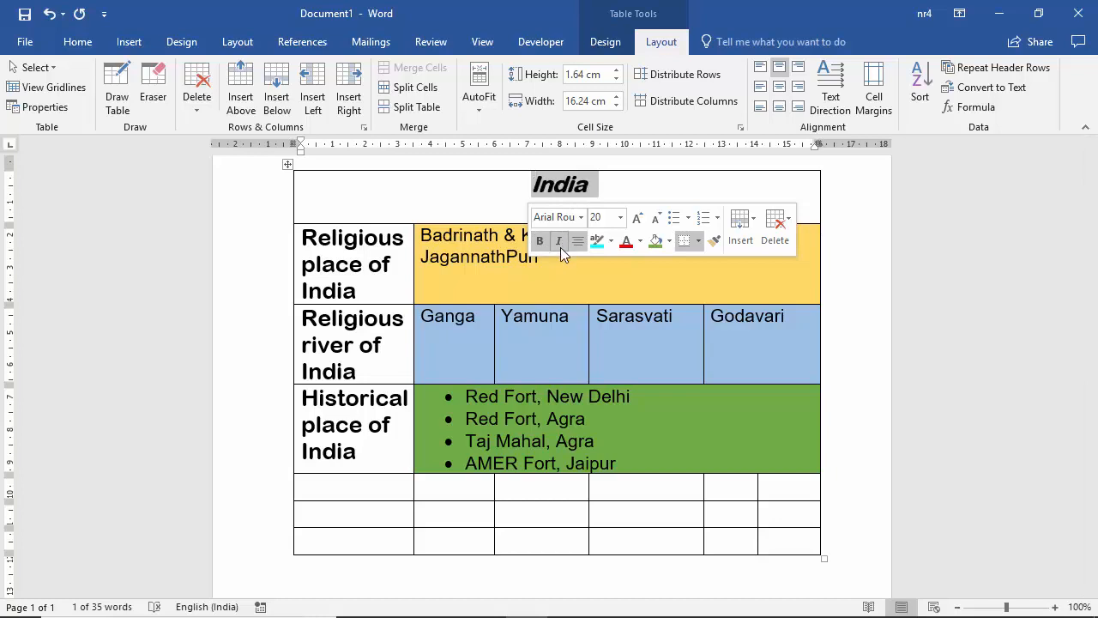
pyautogui.click(637, 218)
pyautogui.click(637, 218)
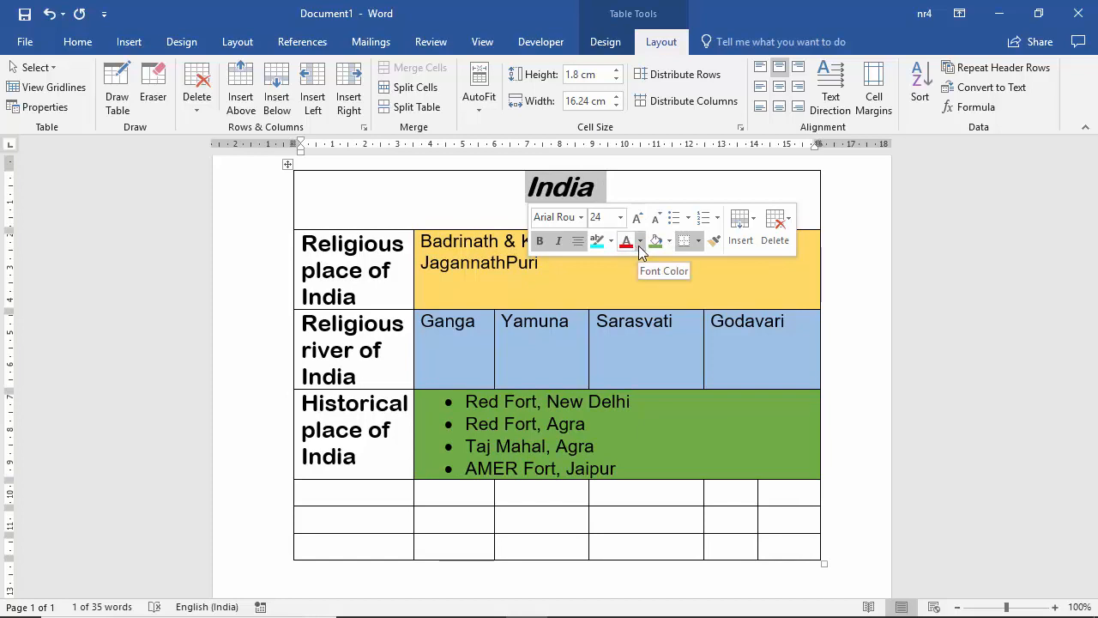
pyautogui.click(639, 242)
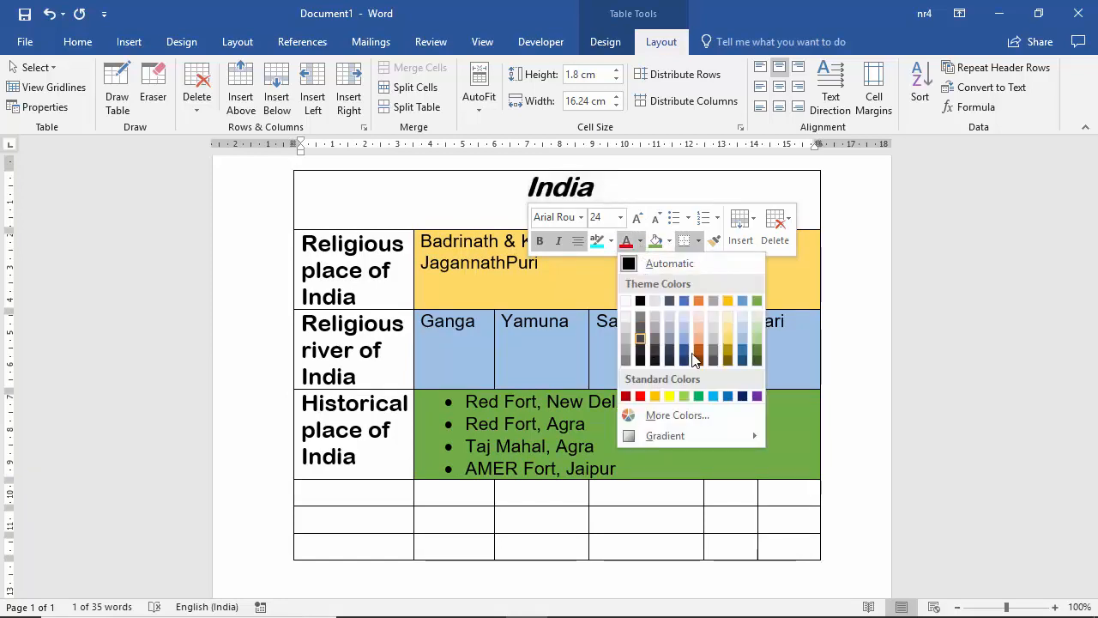
pyautogui.click(640, 396)
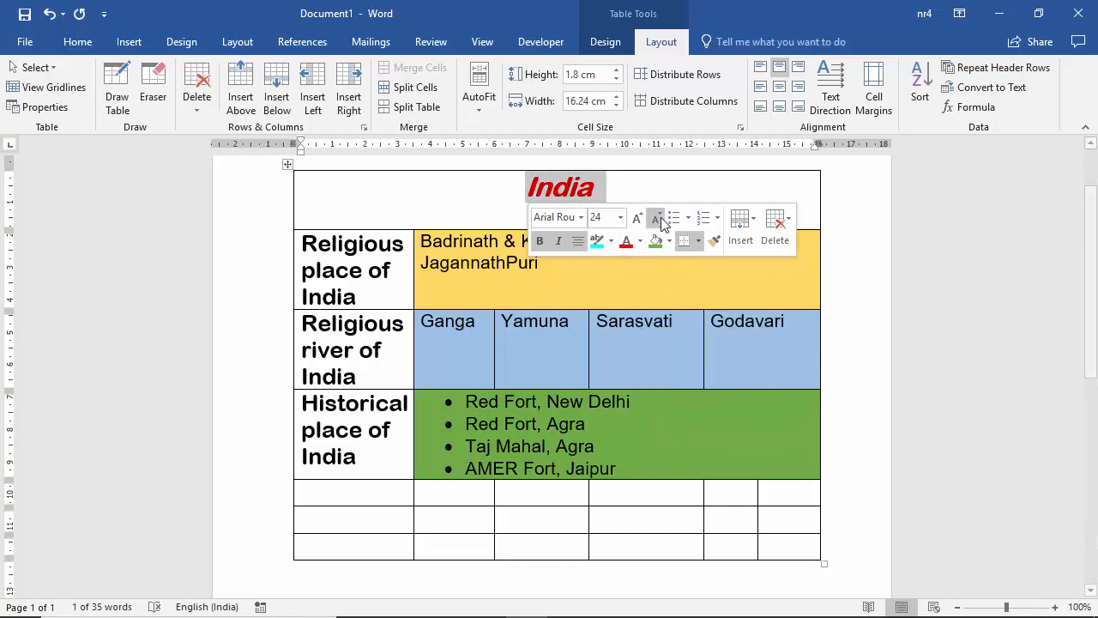
pyautogui.click(598, 191)
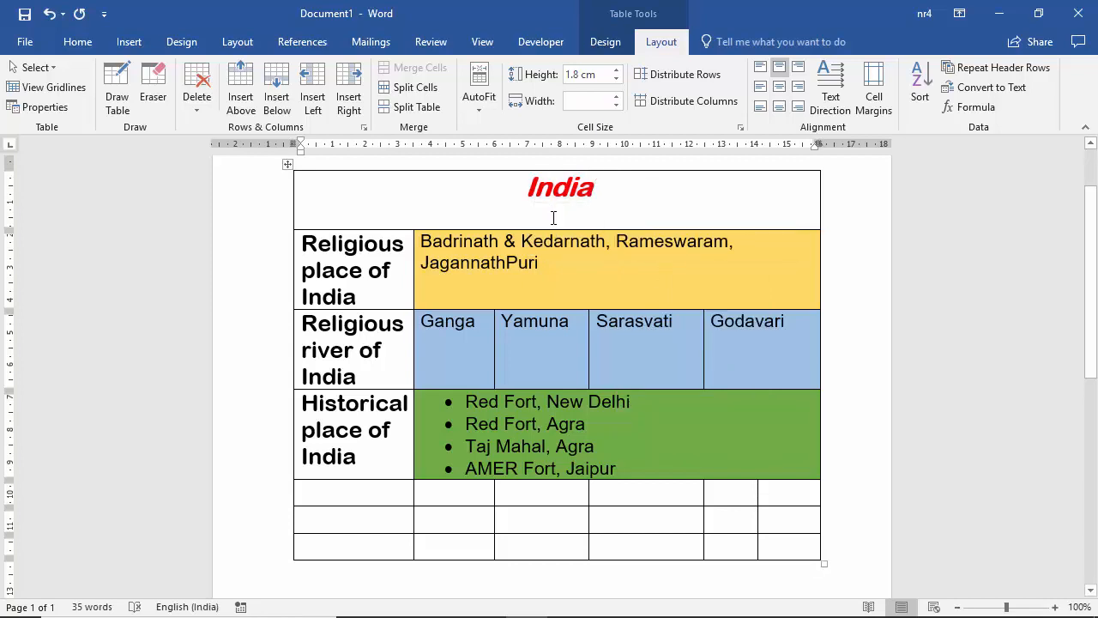
# Check the finished table in the print preview and return to the document.
pyautogui.scroll(-1, 578, 292)
pyautogui.scroll(2, 579, 303)
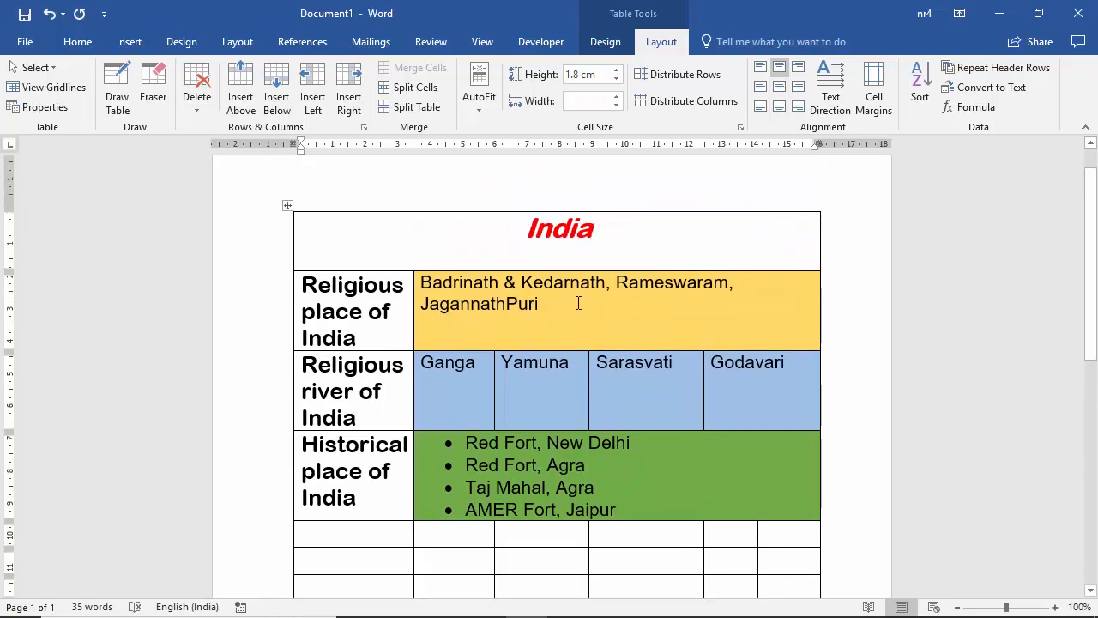
pyautogui.scroll(-1, 578, 303)
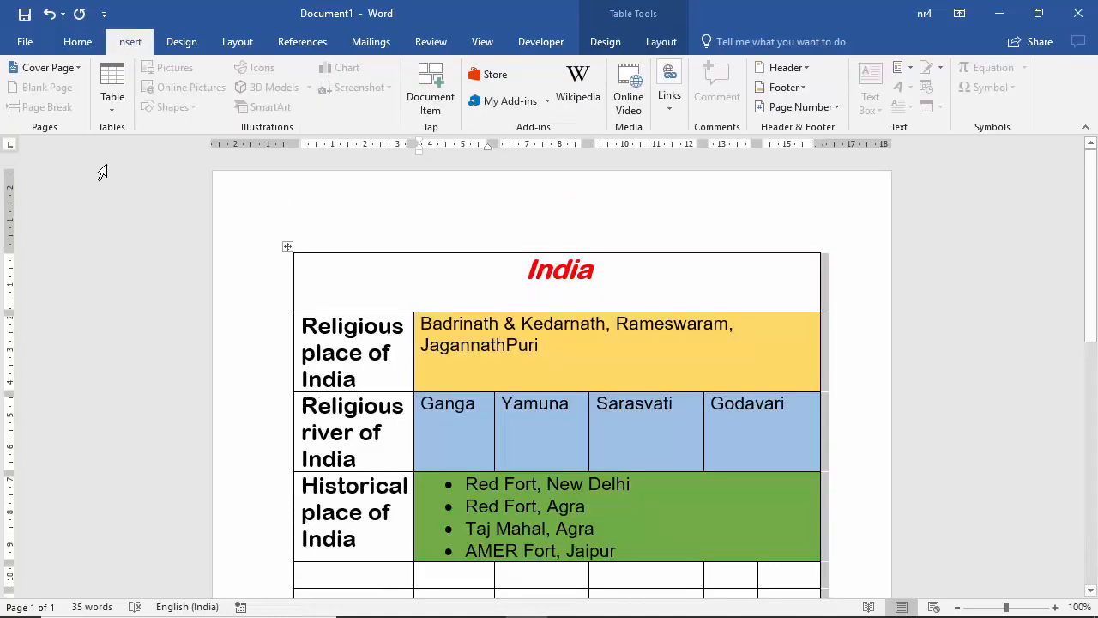
pyautogui.click(25, 48)
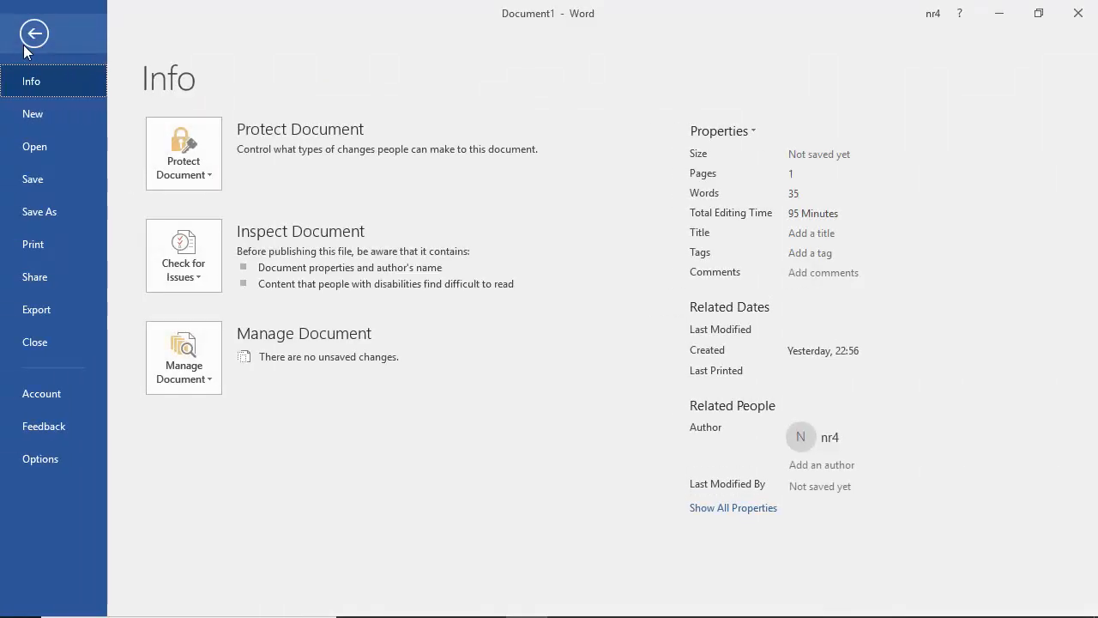
pyautogui.click(40, 239)
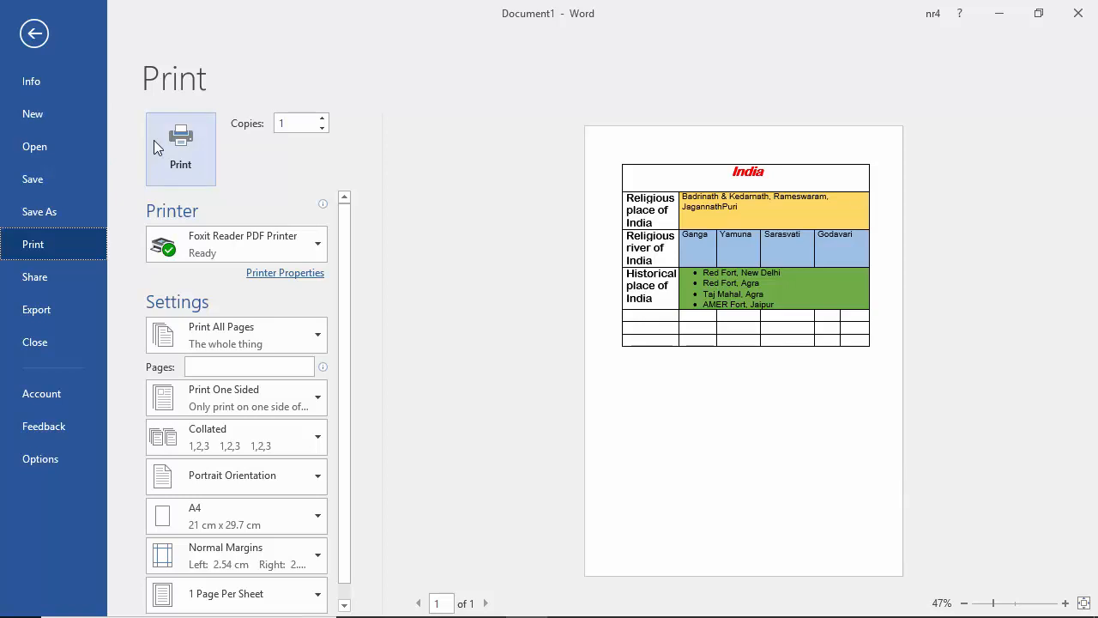
pyautogui.click(32, 34)
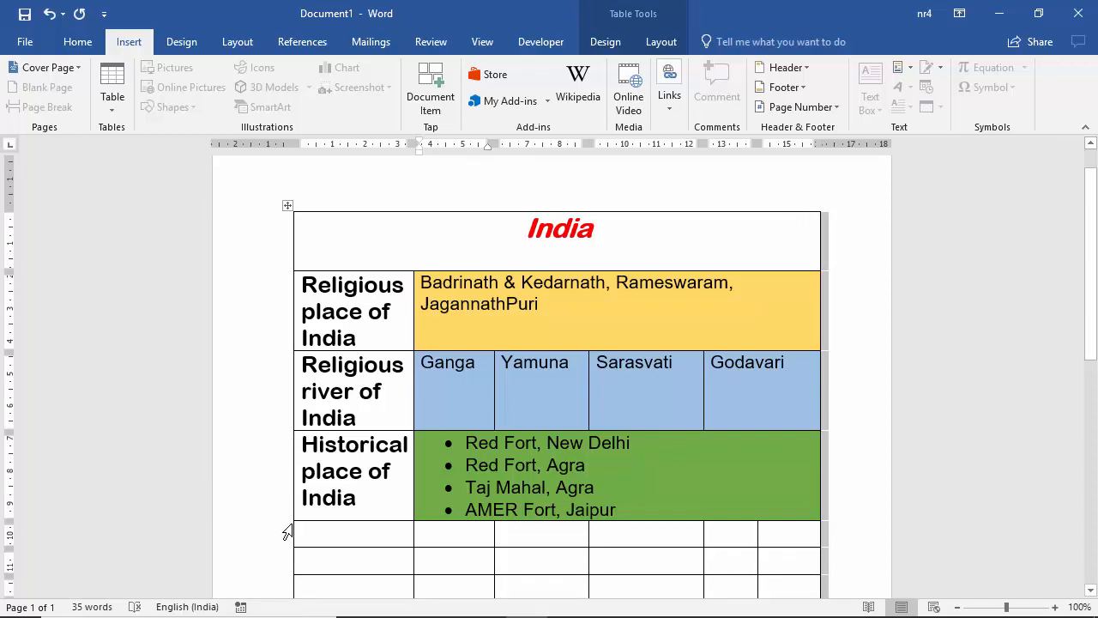
# Choose the thick solid black theme border style for painting the table's borders.
pyautogui.scroll(-1, 292, 523)
pyautogui.scroll(2, 292, 522)
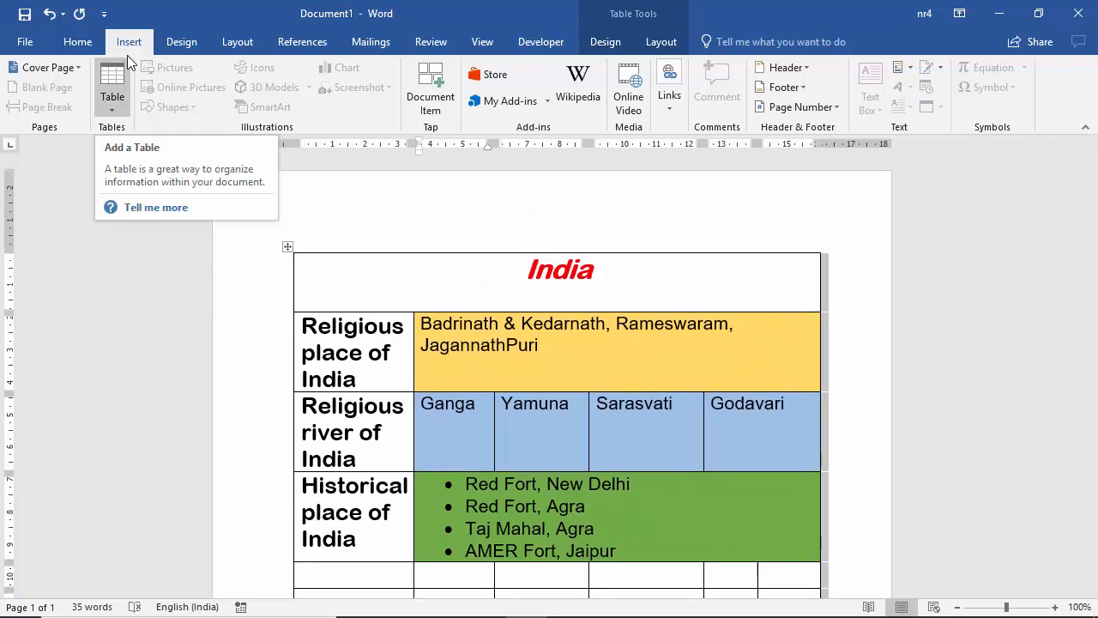
pyautogui.click(77, 41)
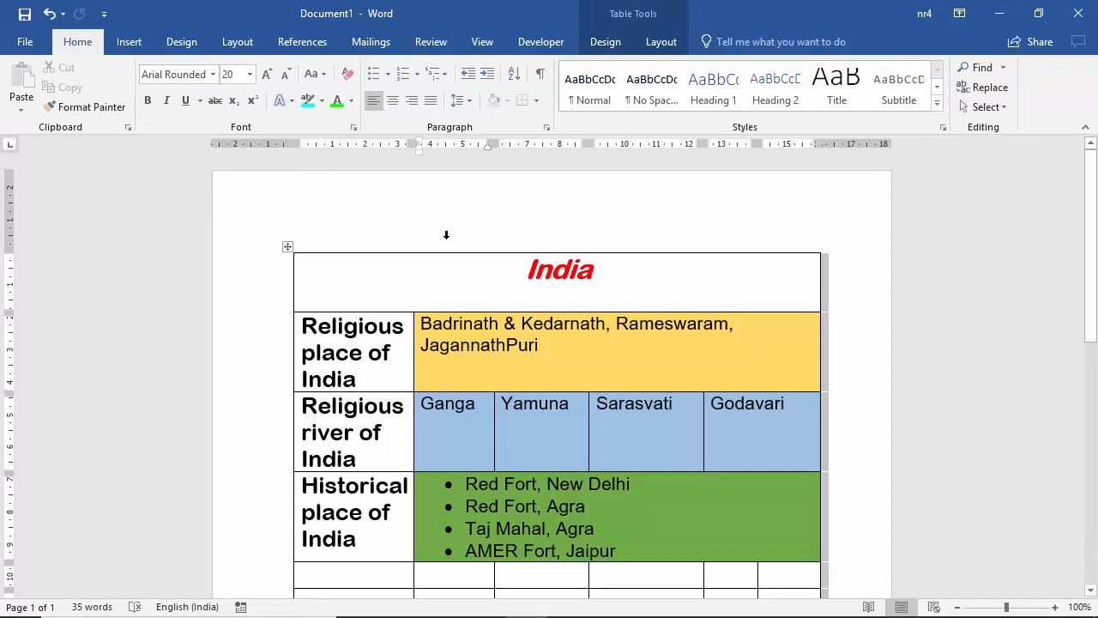
pyautogui.click(603, 44)
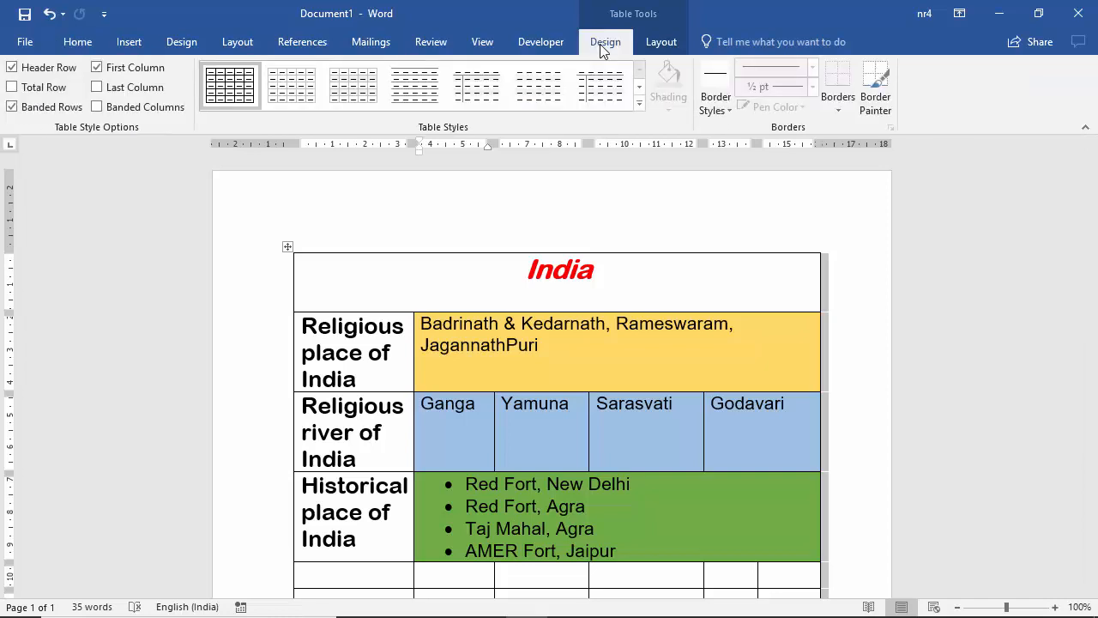
pyautogui.click(731, 114)
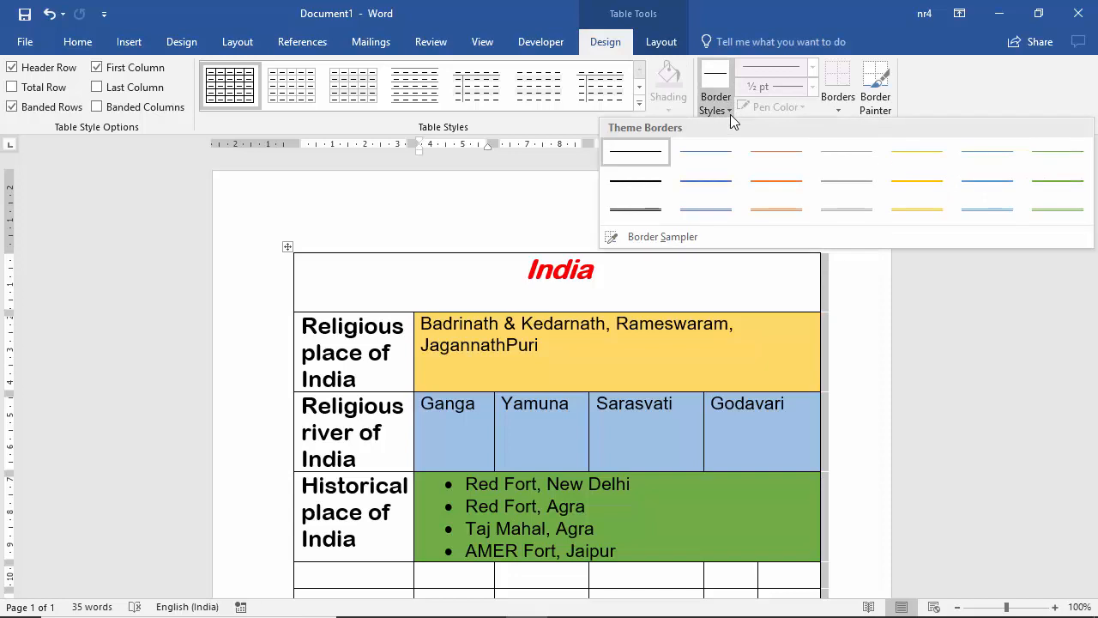
pyautogui.click(632, 181)
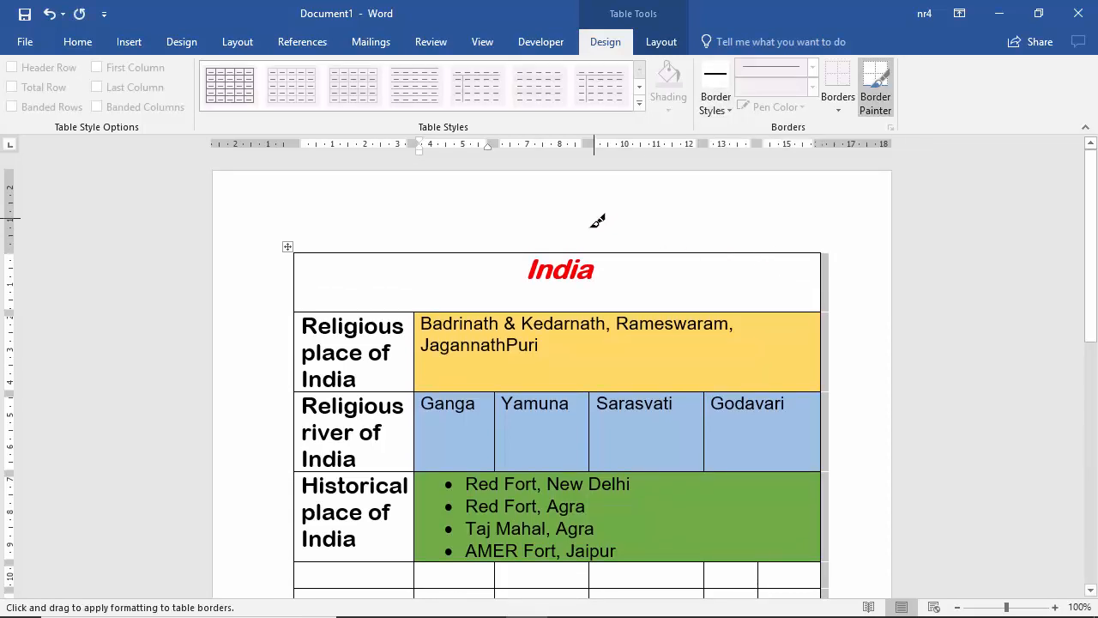
pyautogui.hotkey('ctrl', 'a')
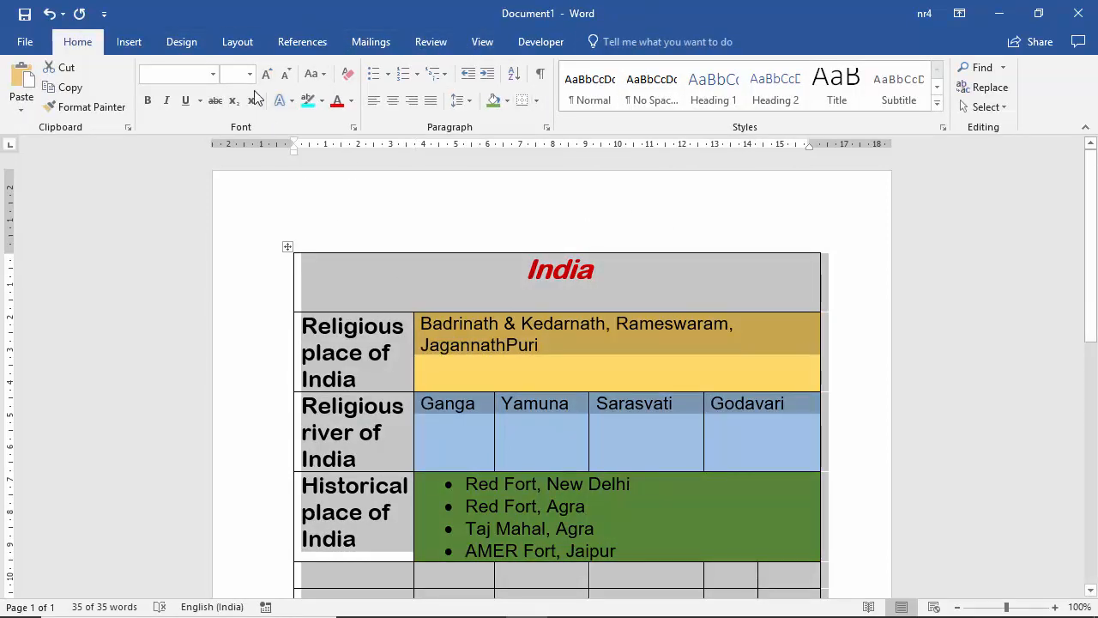
pyautogui.click(181, 41)
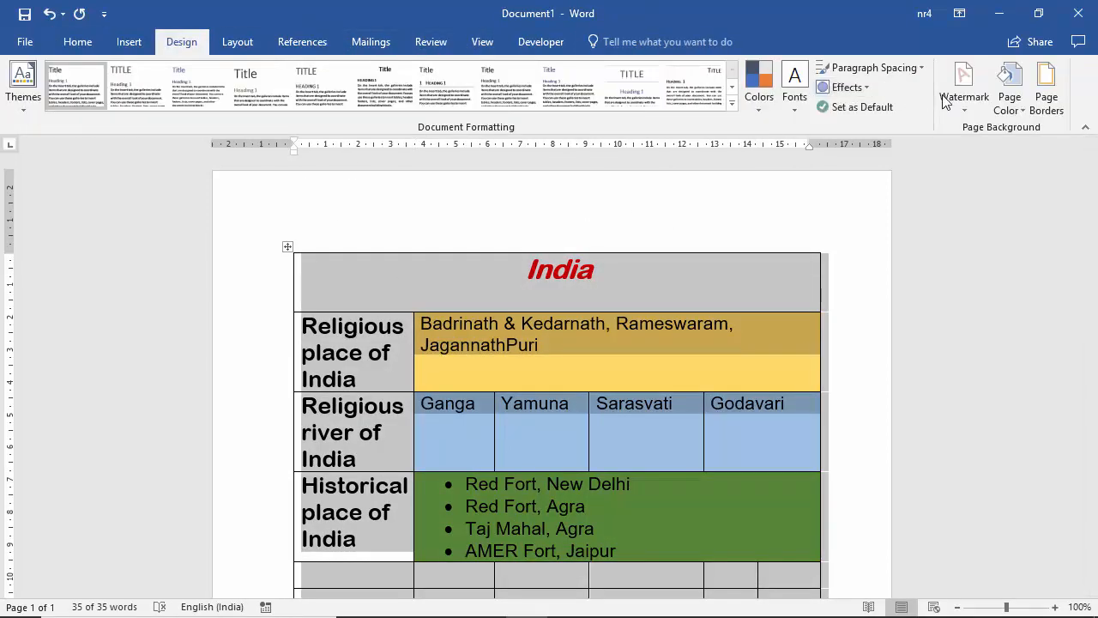
pyautogui.click(1047, 99)
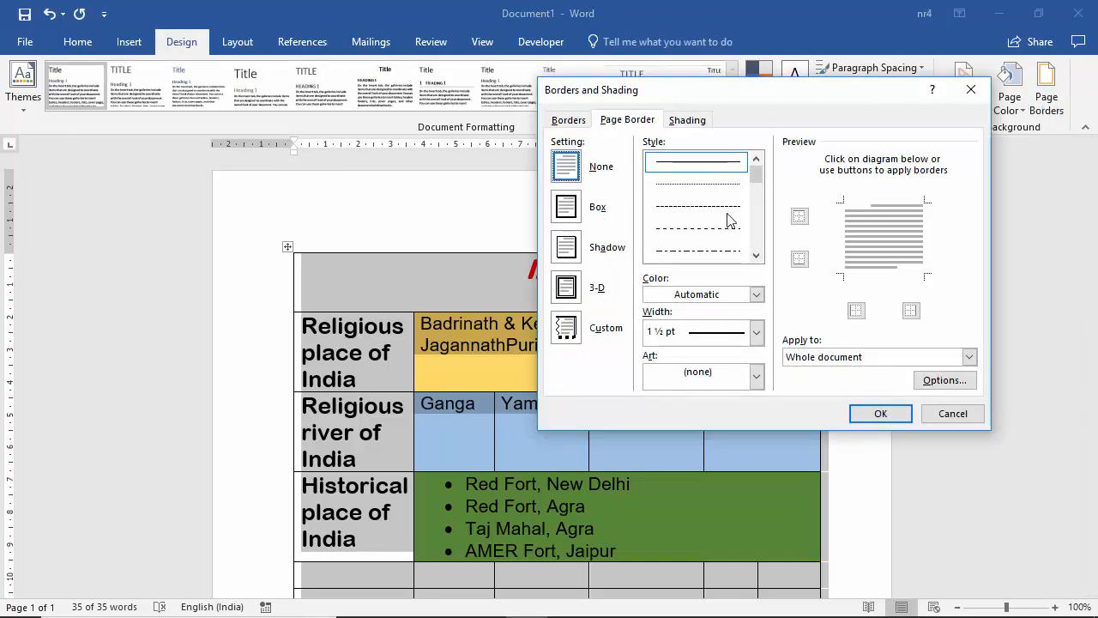
pyautogui.scroll(-3, 355, 343)
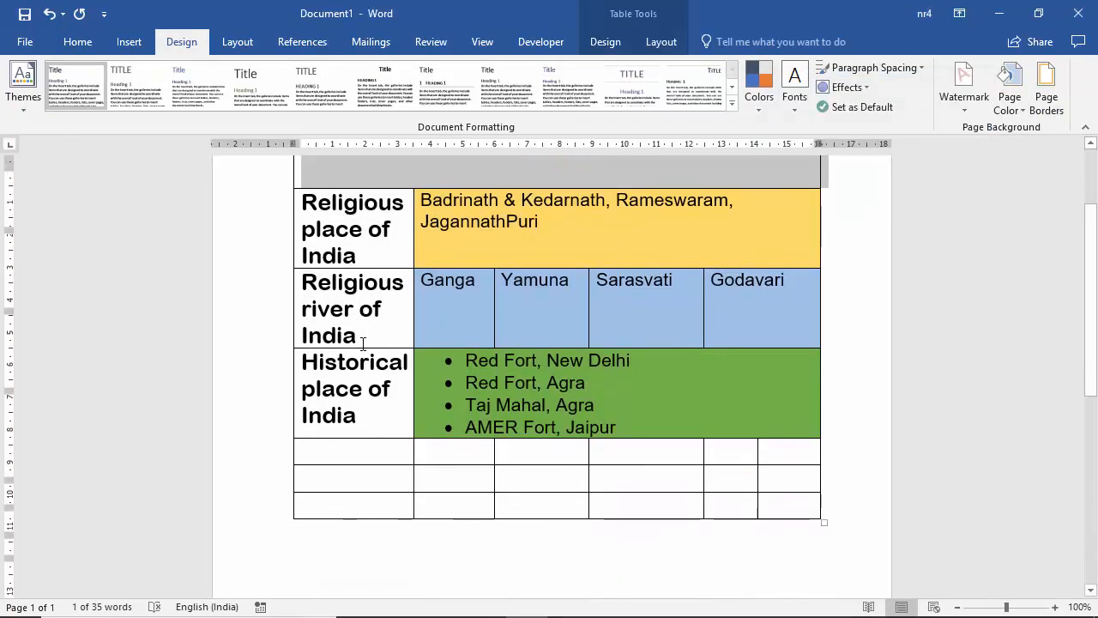
pyautogui.scroll(1, 363, 342)
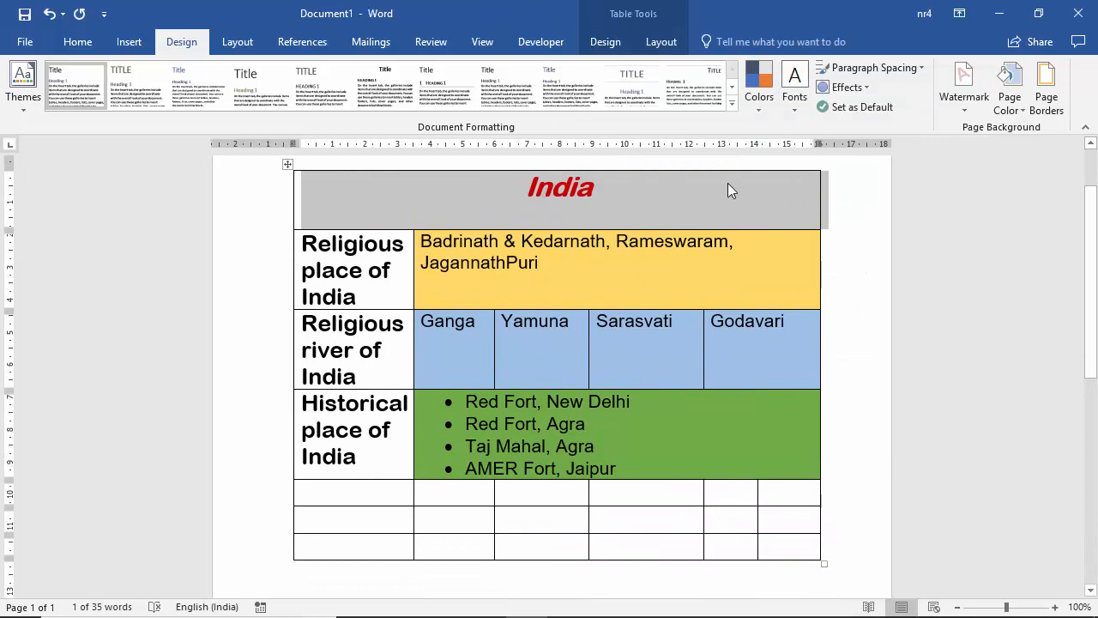
pyautogui.click(868, 230)
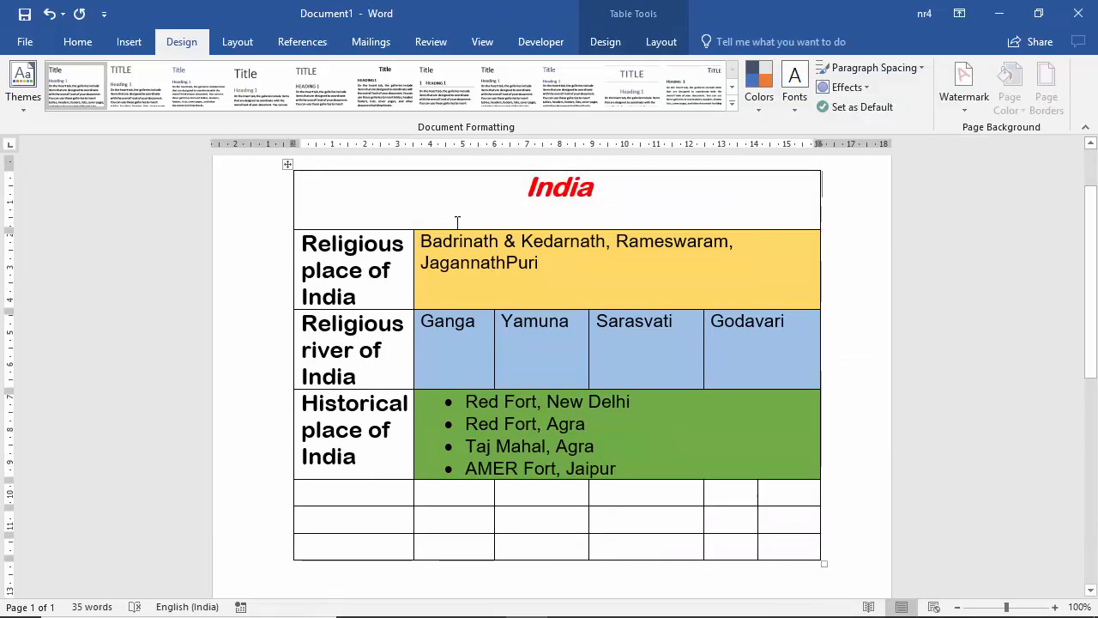
pyautogui.click(76, 42)
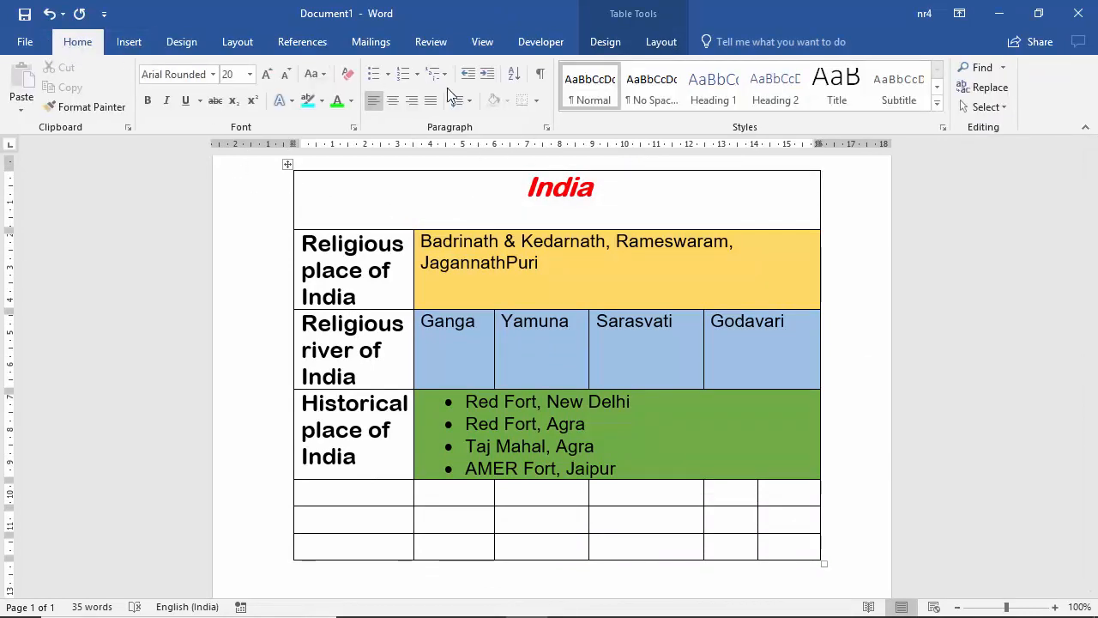
pyautogui.click(615, 44)
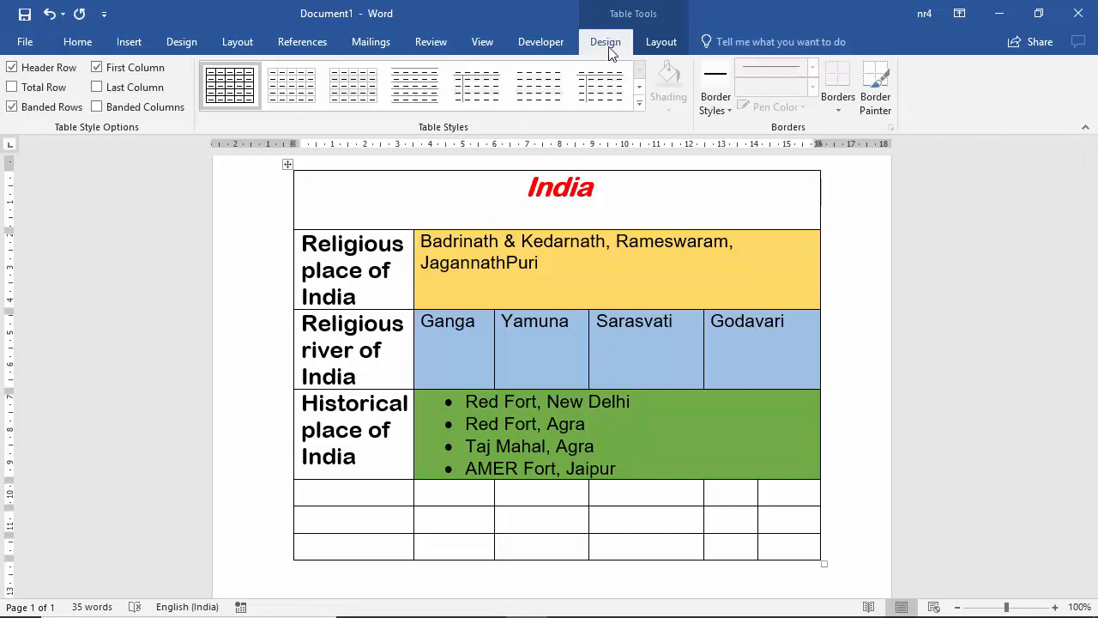
pyautogui.click(726, 111)
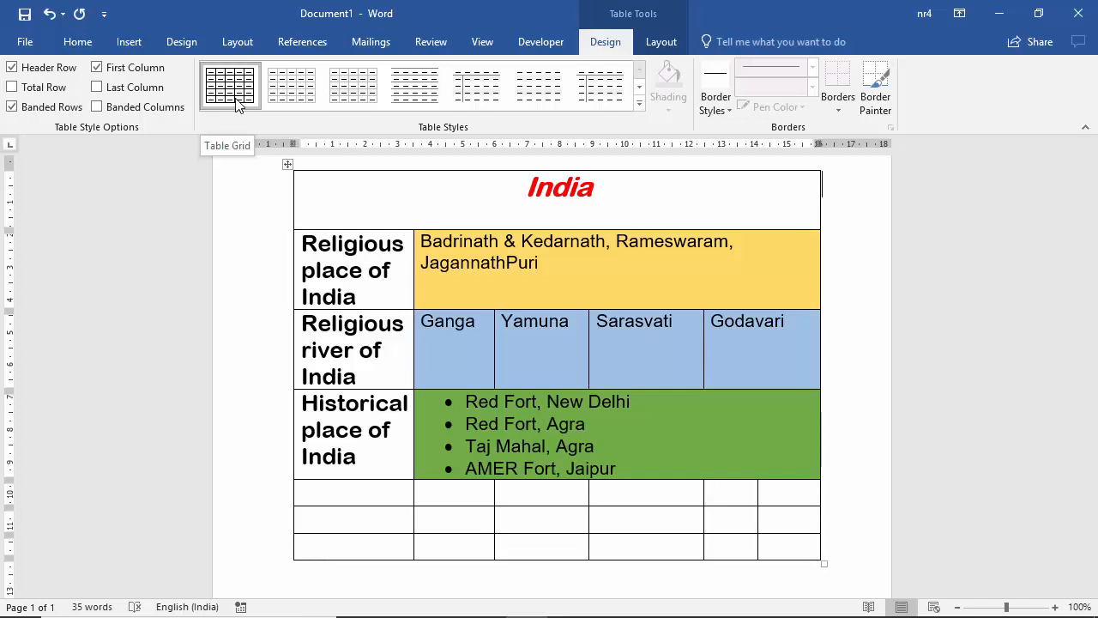
pyautogui.click(291, 96)
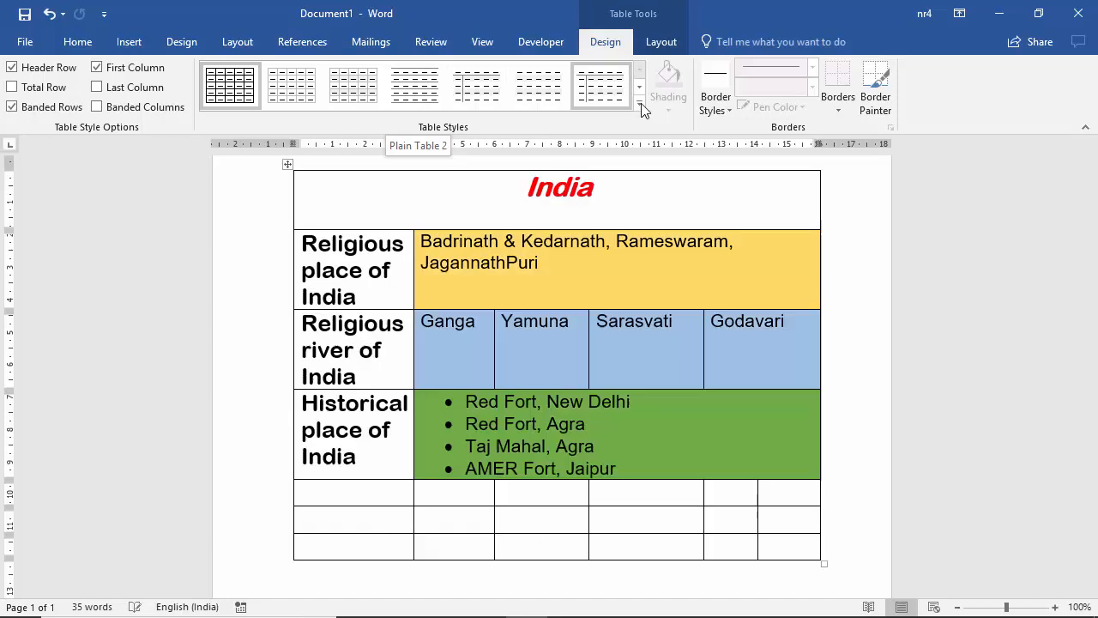
# Modify the Table Grid style in this document so the whole table has 1 ½ pt border lines.
pyautogui.click(640, 103)
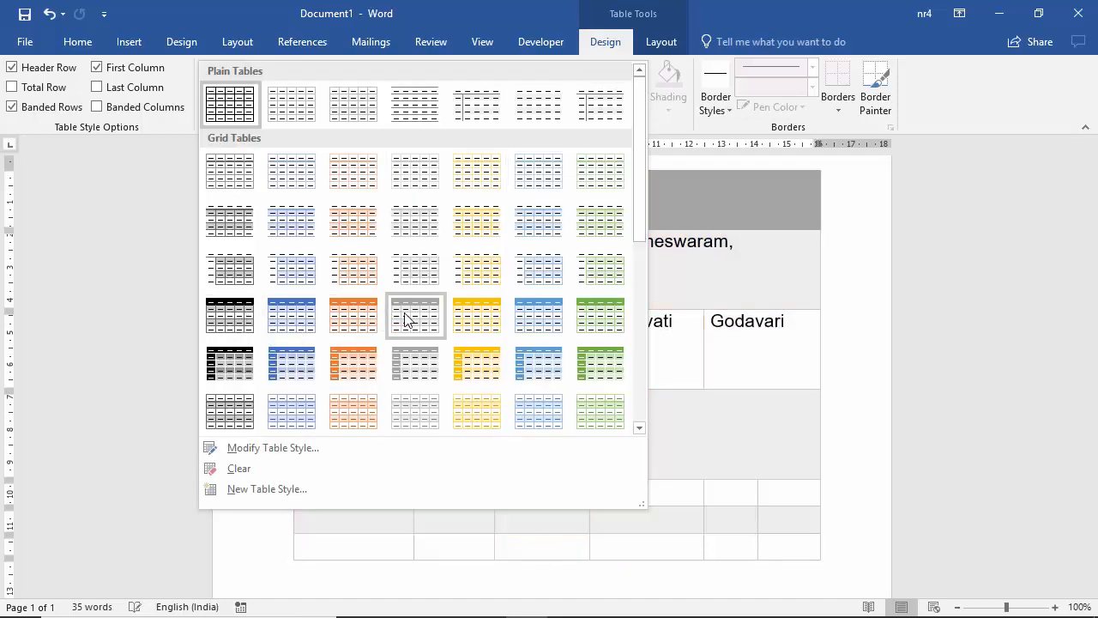
pyautogui.scroll(-3, 601, 314)
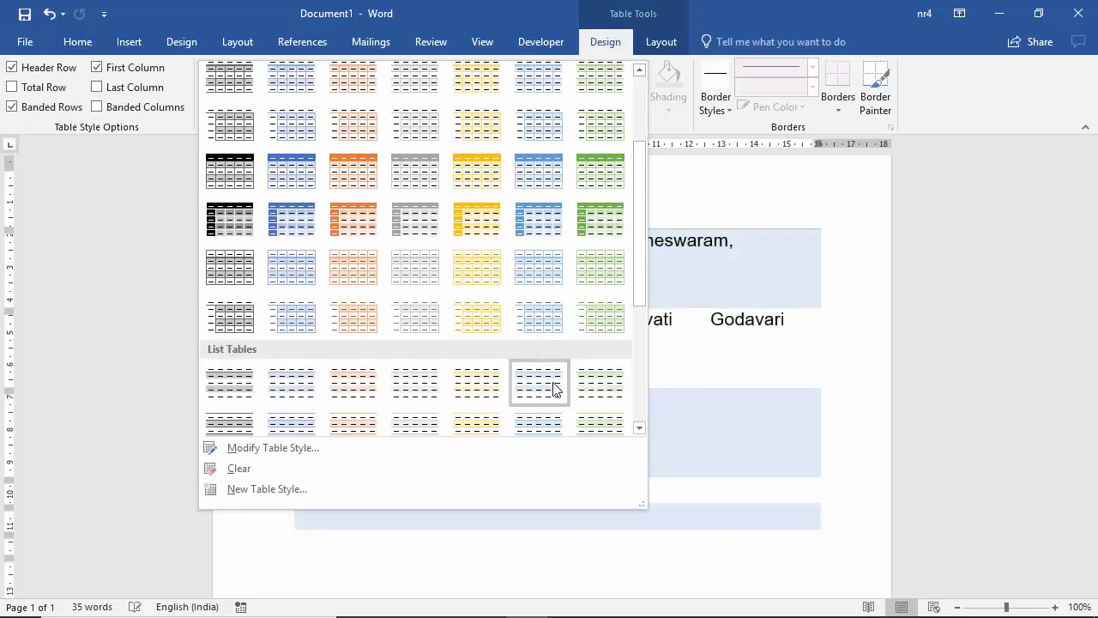
pyautogui.scroll(-3, 480, 394)
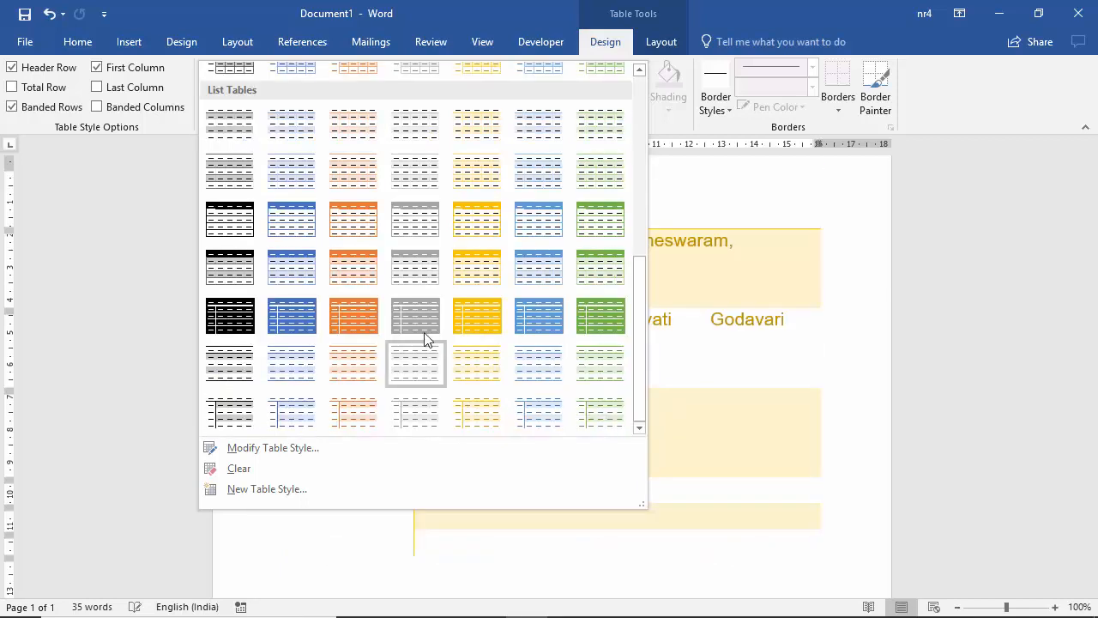
pyautogui.click(253, 456)
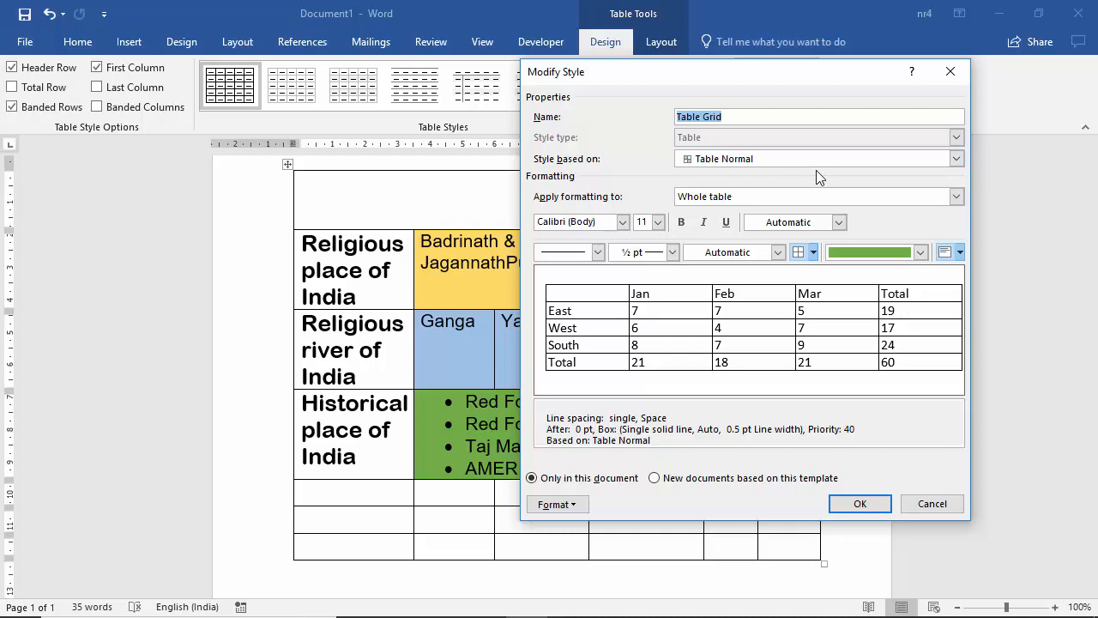
pyautogui.click(672, 252)
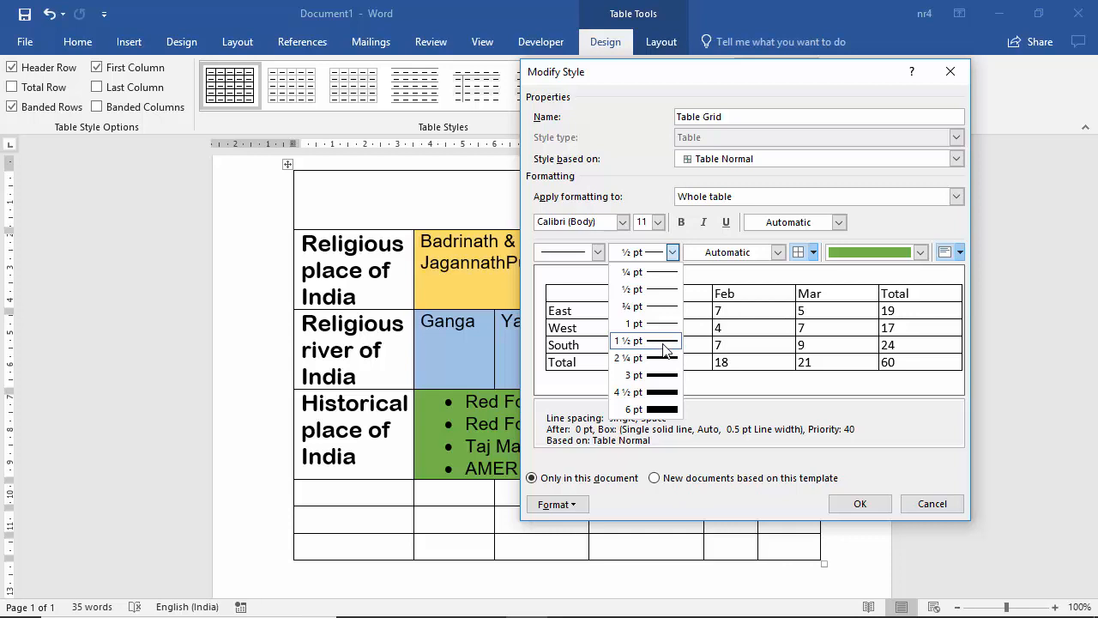
pyautogui.click(665, 343)
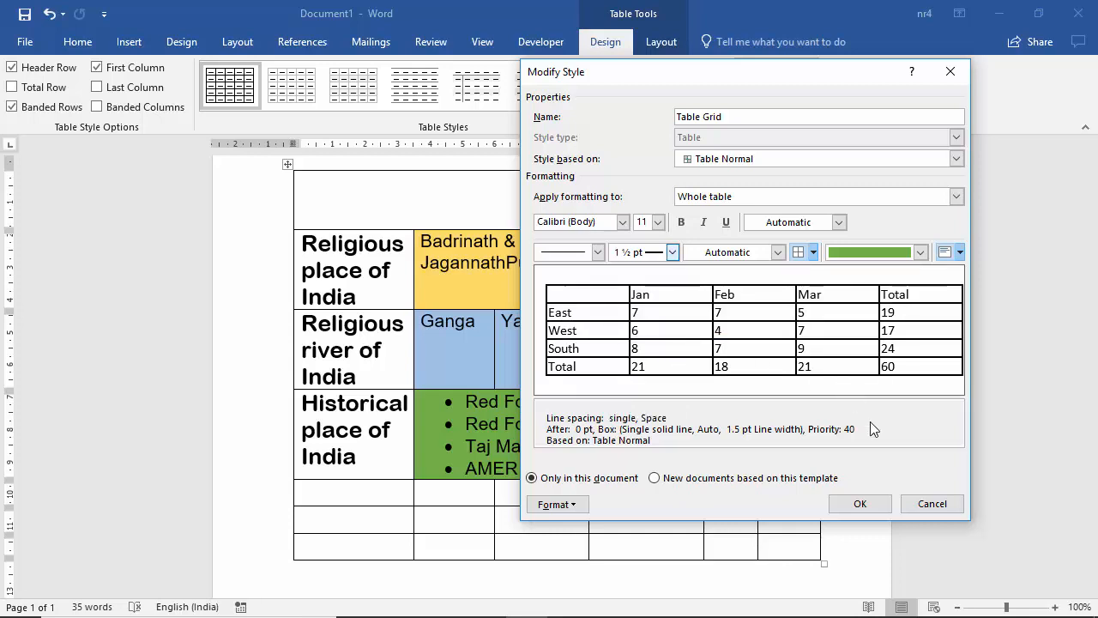
pyautogui.click(860, 504)
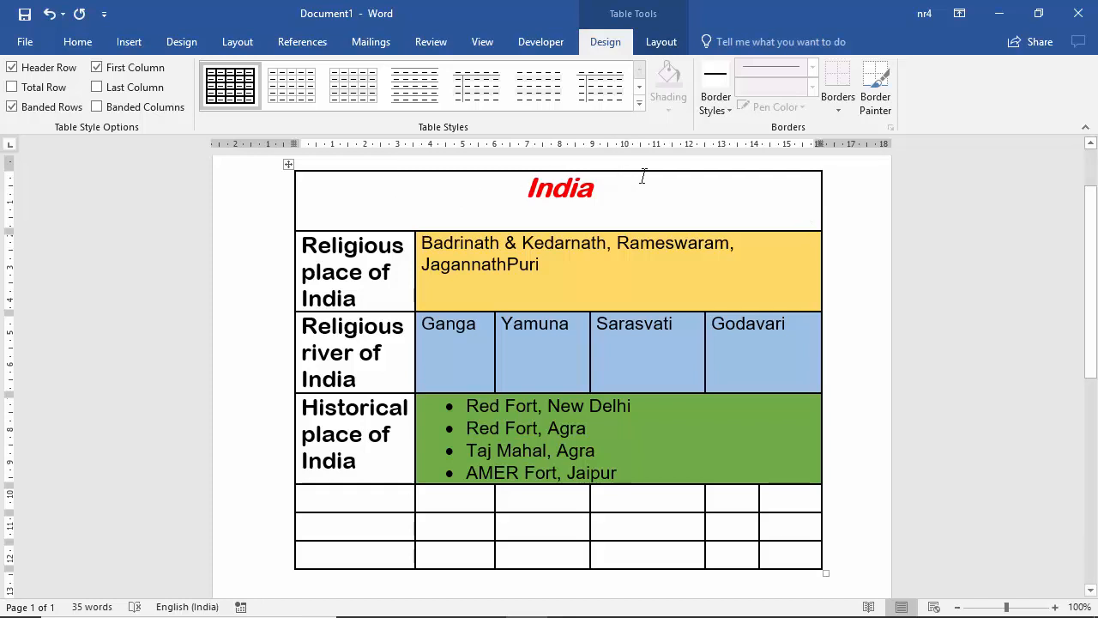
# Clear the table's current style and apply the Table Grid style to it again.
pyautogui.click(727, 110)
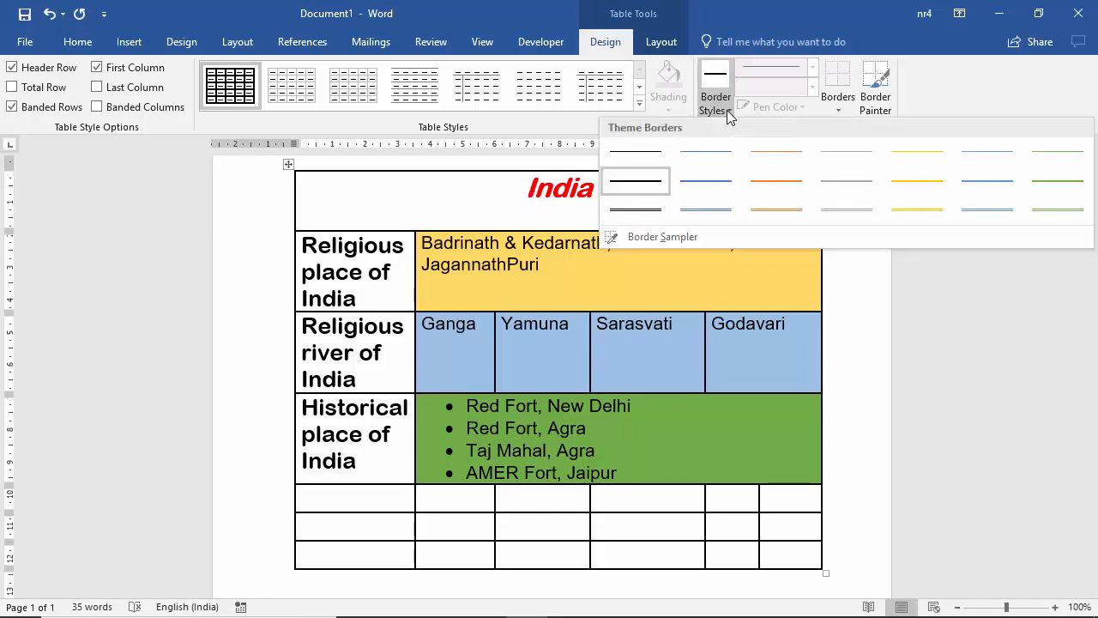
pyautogui.click(705, 110)
pyautogui.click(640, 103)
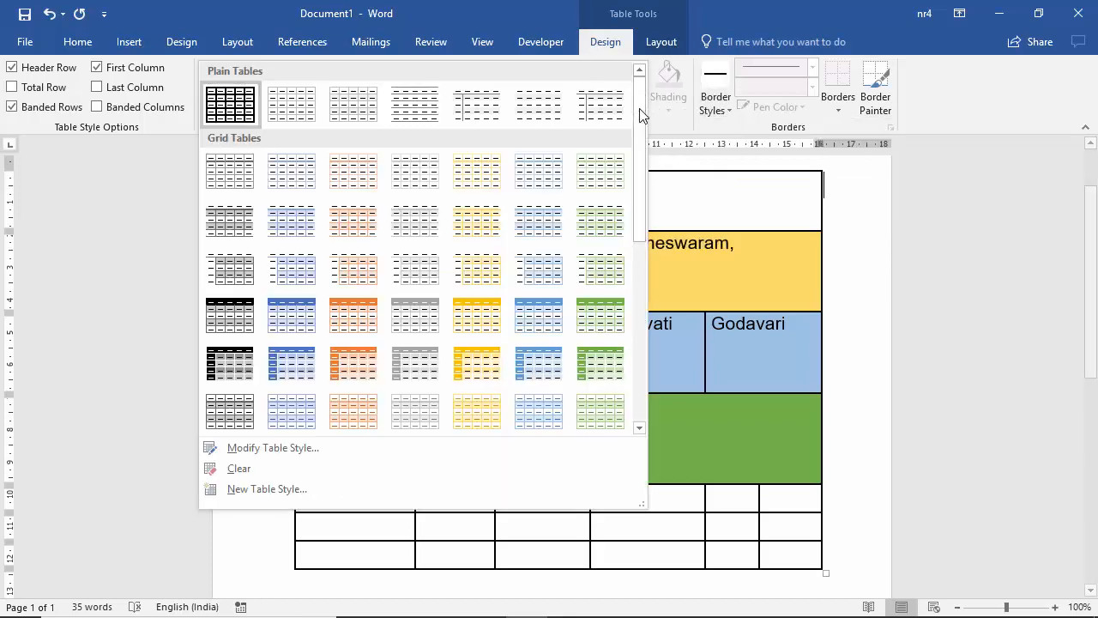
pyautogui.scroll(-3, 566, 331)
pyautogui.scroll(-3, 567, 330)
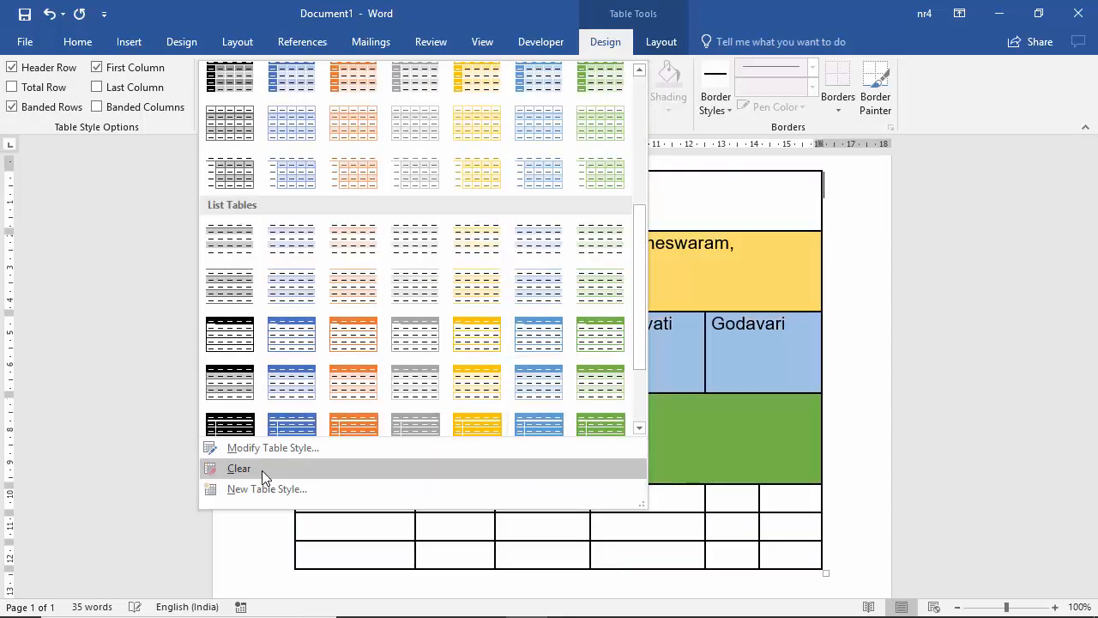
pyautogui.click(263, 471)
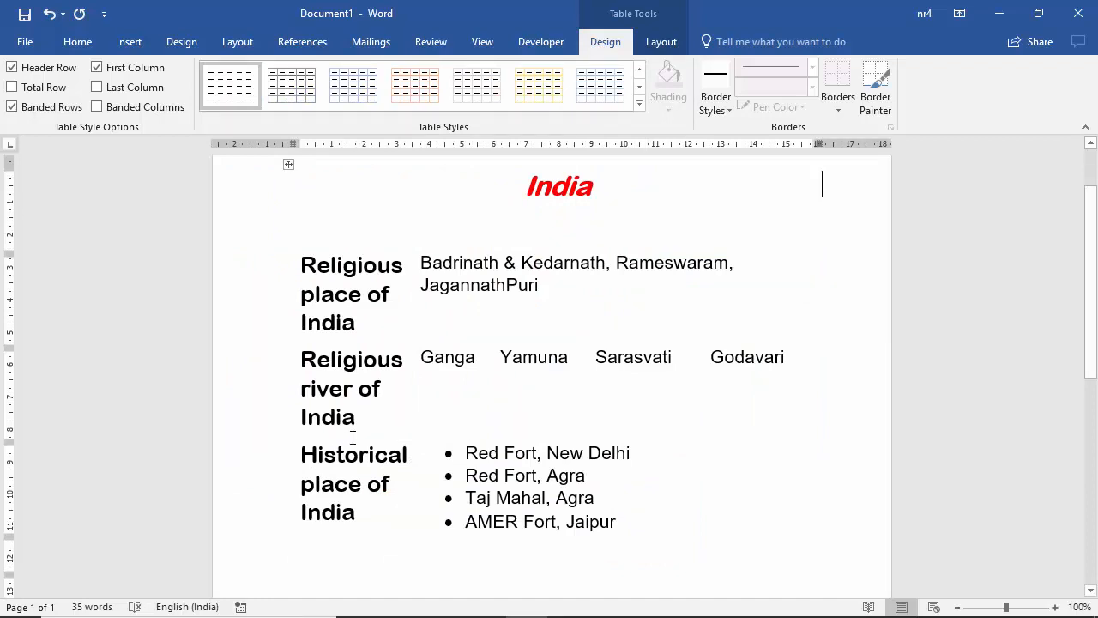
pyautogui.click(640, 103)
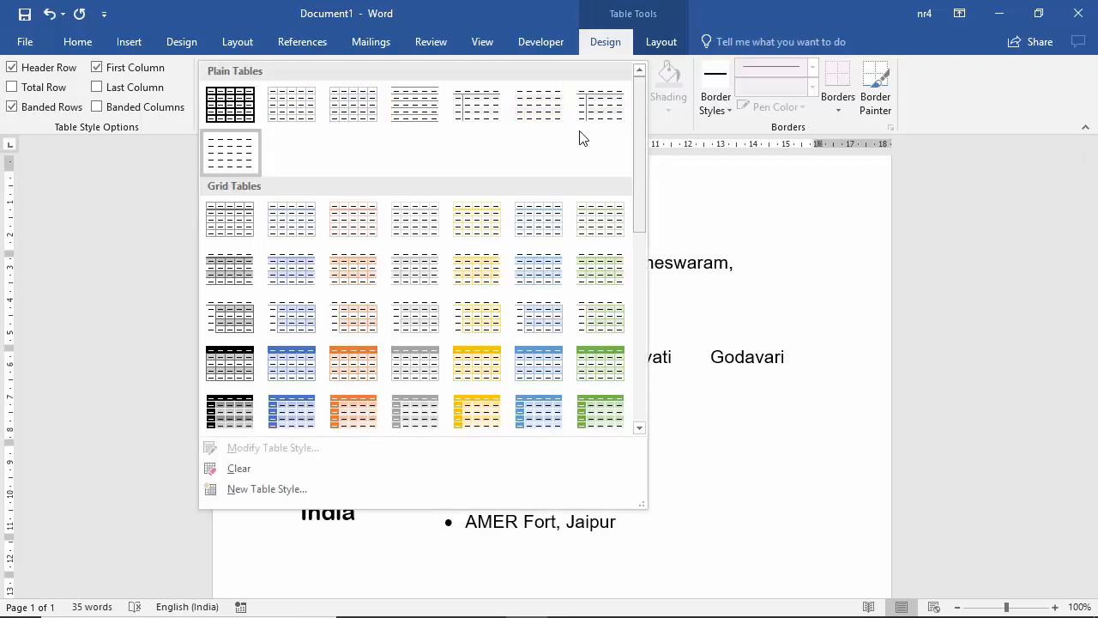
pyautogui.click(243, 116)
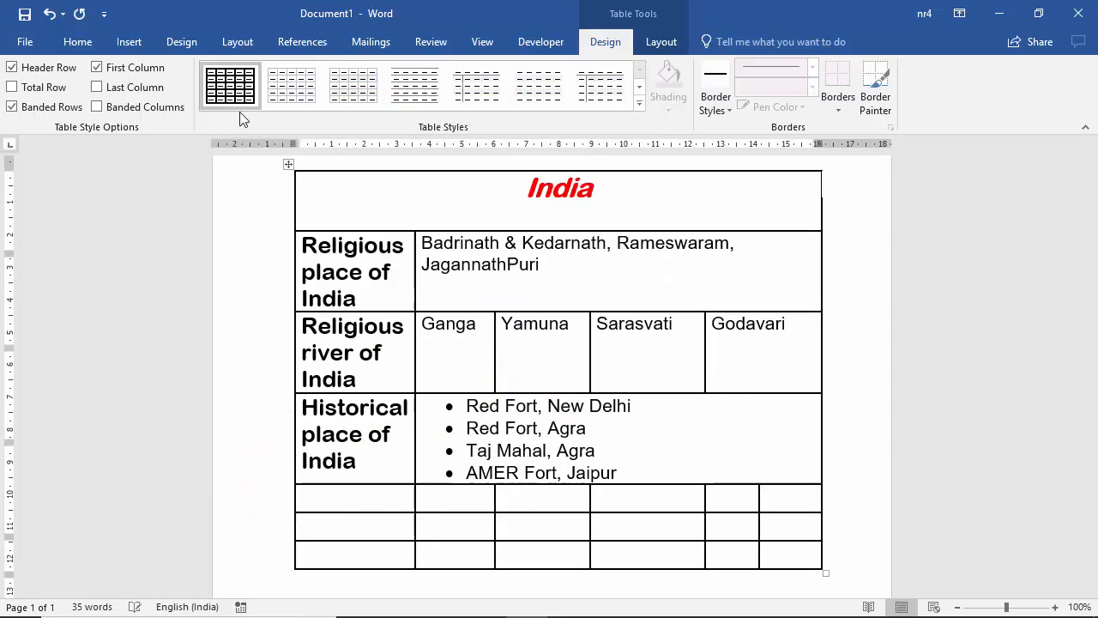